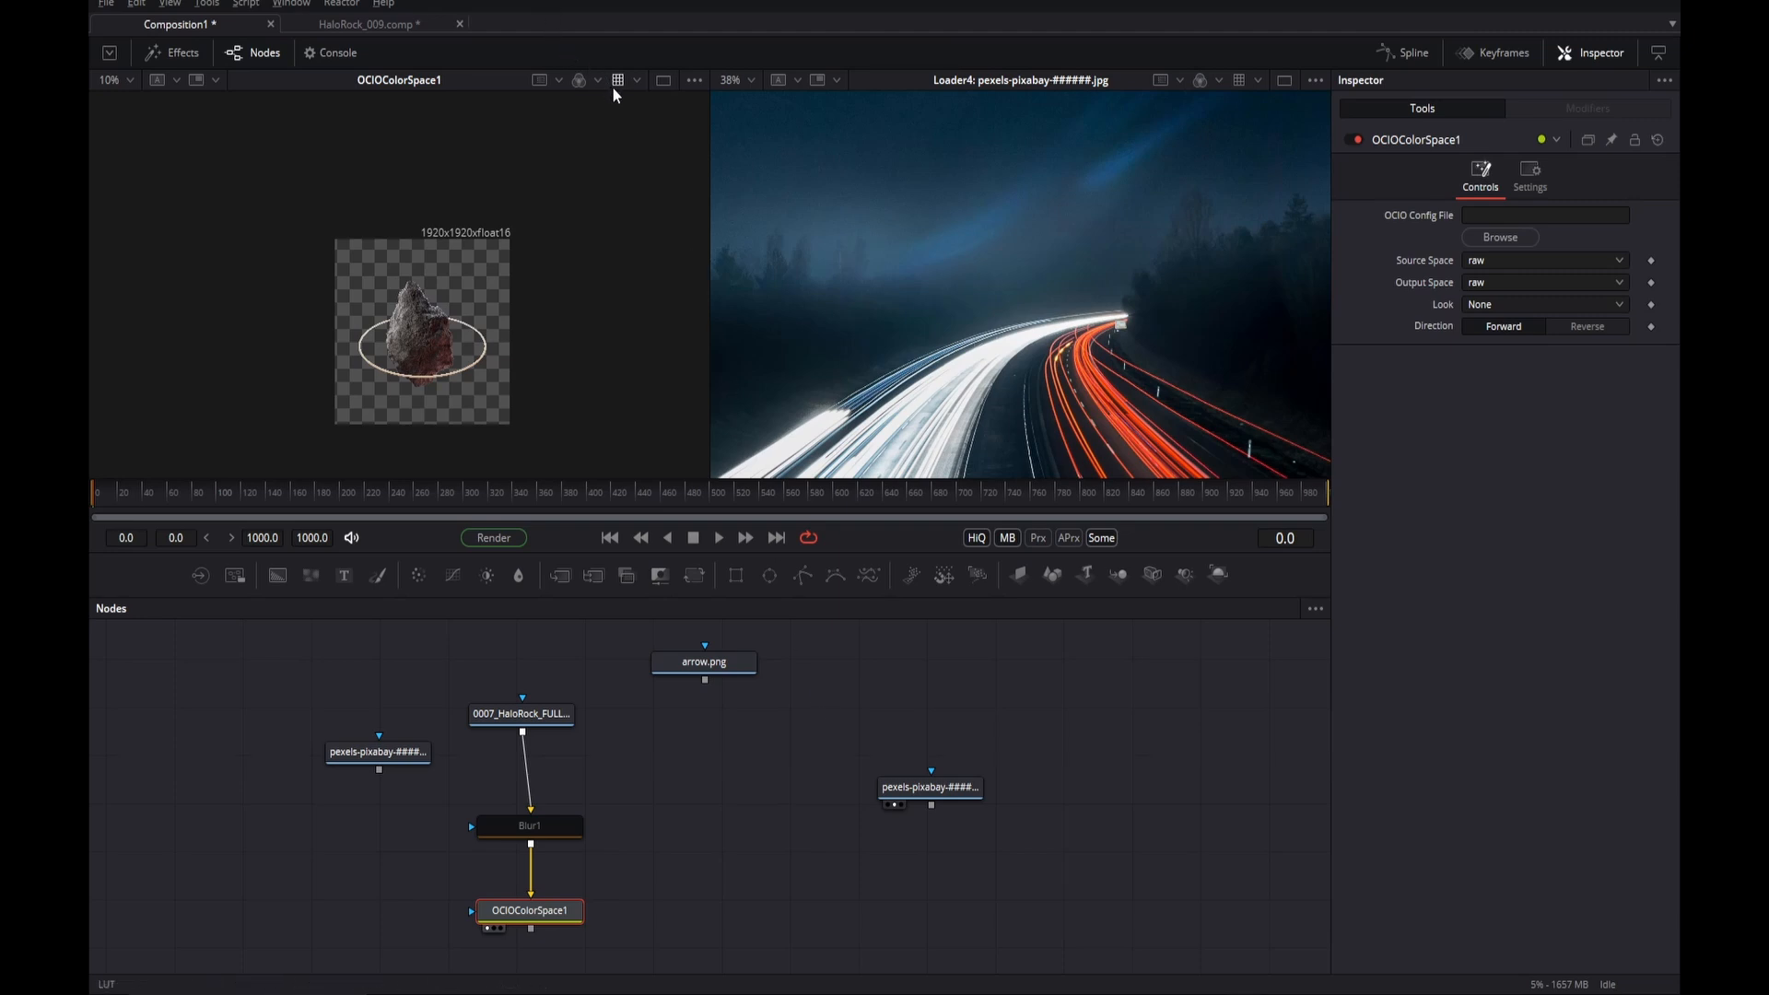
- Select the 0007_HaloRock_FULL loader node and inspect the end of its source file path
left_click(520, 723)
left_click(1614, 264)
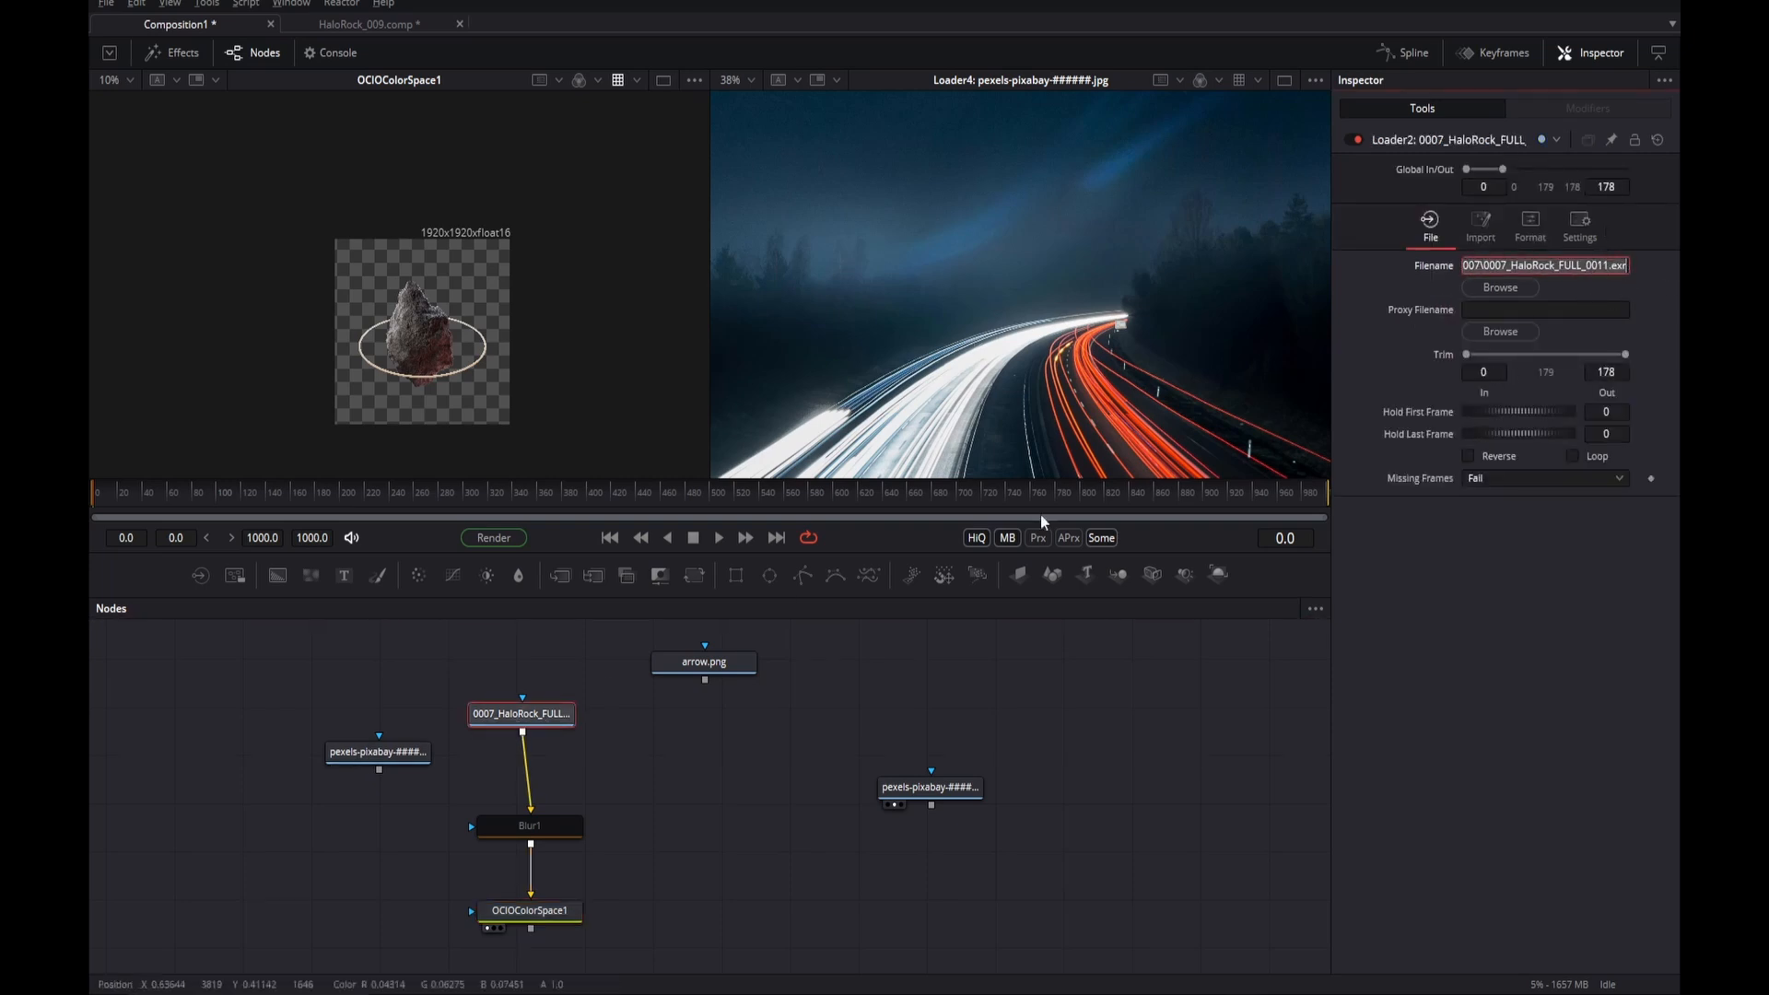
left_click(518, 716)
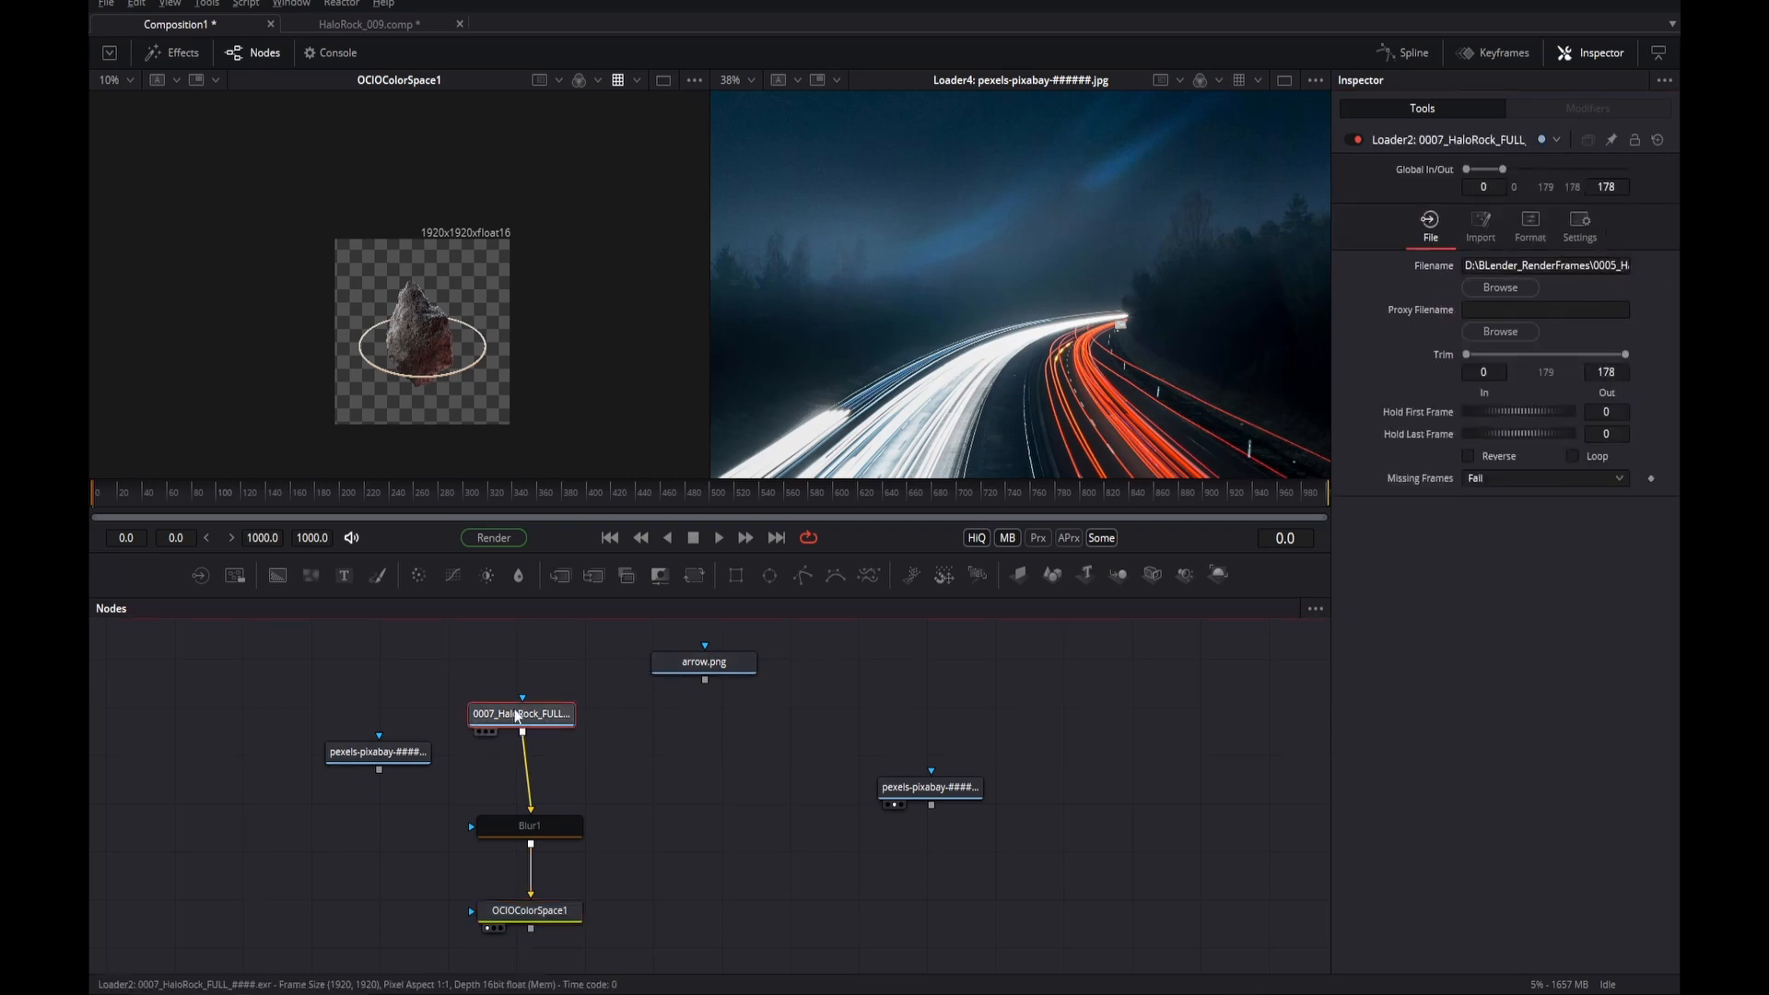
- Compare the halo rock render in the left viewer with its viewer LUT disabled and enabled, examining the rock up close
left_click(619, 79)
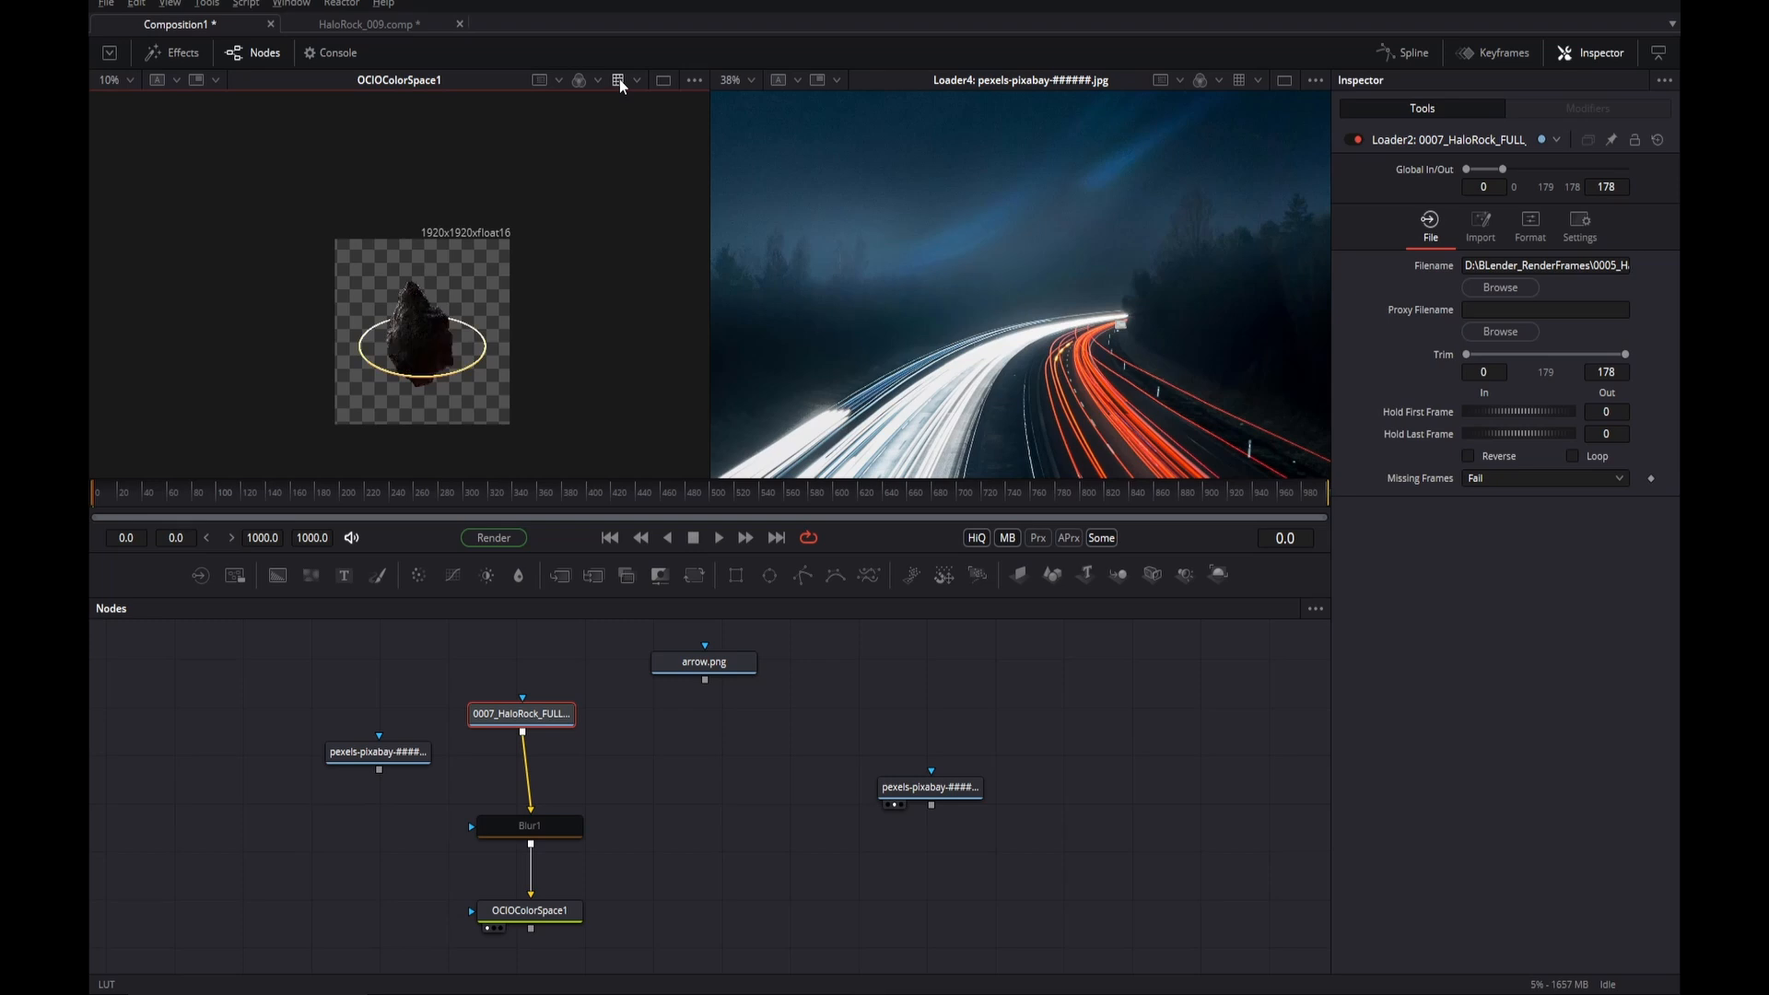
scroll(384, 395, "up", 5)
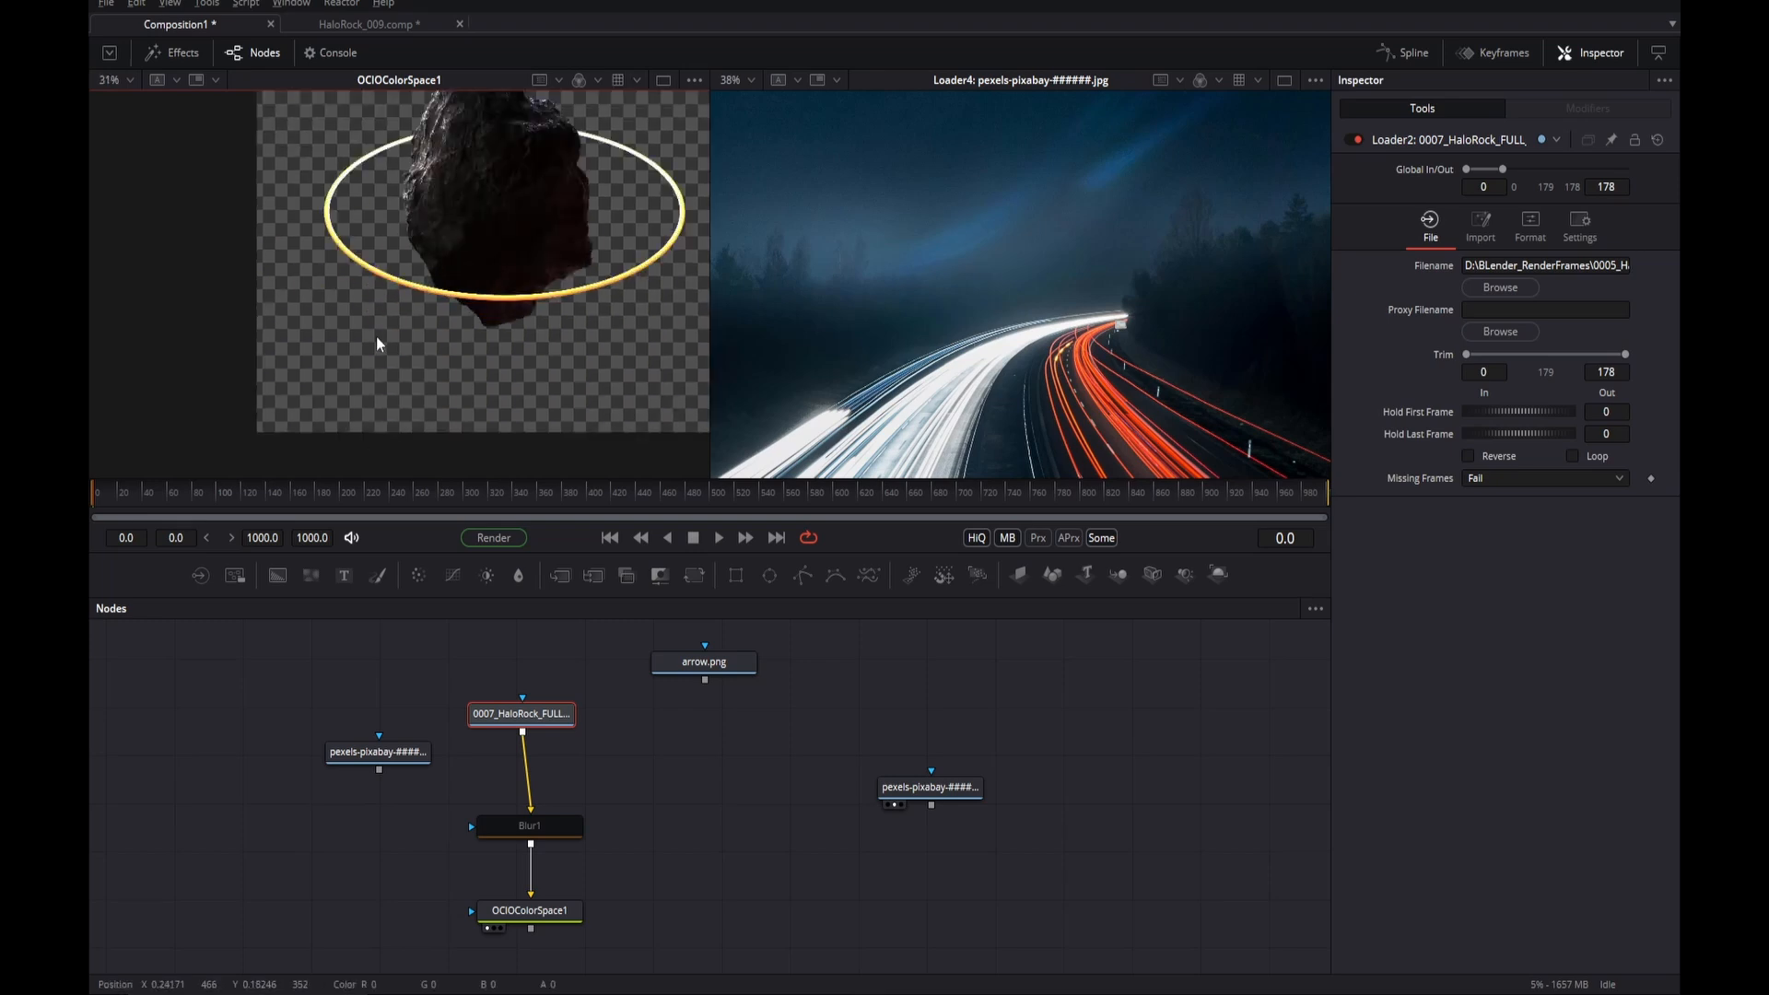
left_click_drag(394, 301, 245, 322)
scroll(379, 315, "up", 5)
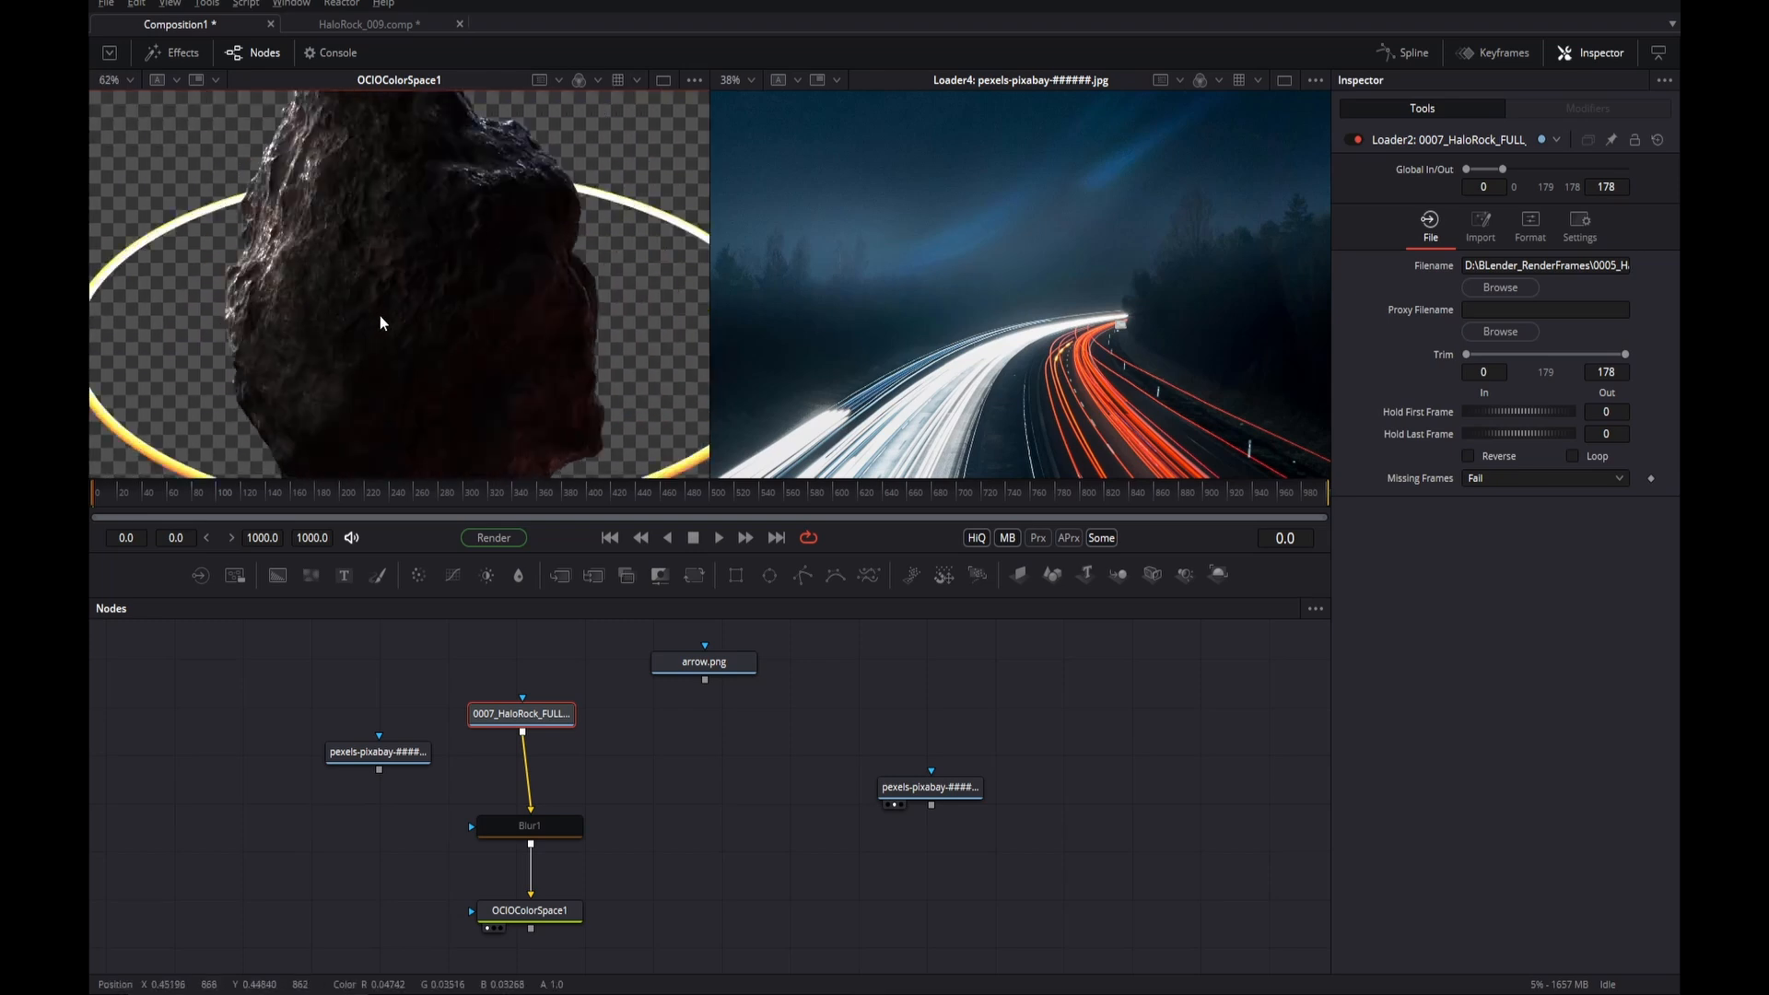
key("ctrl+f")
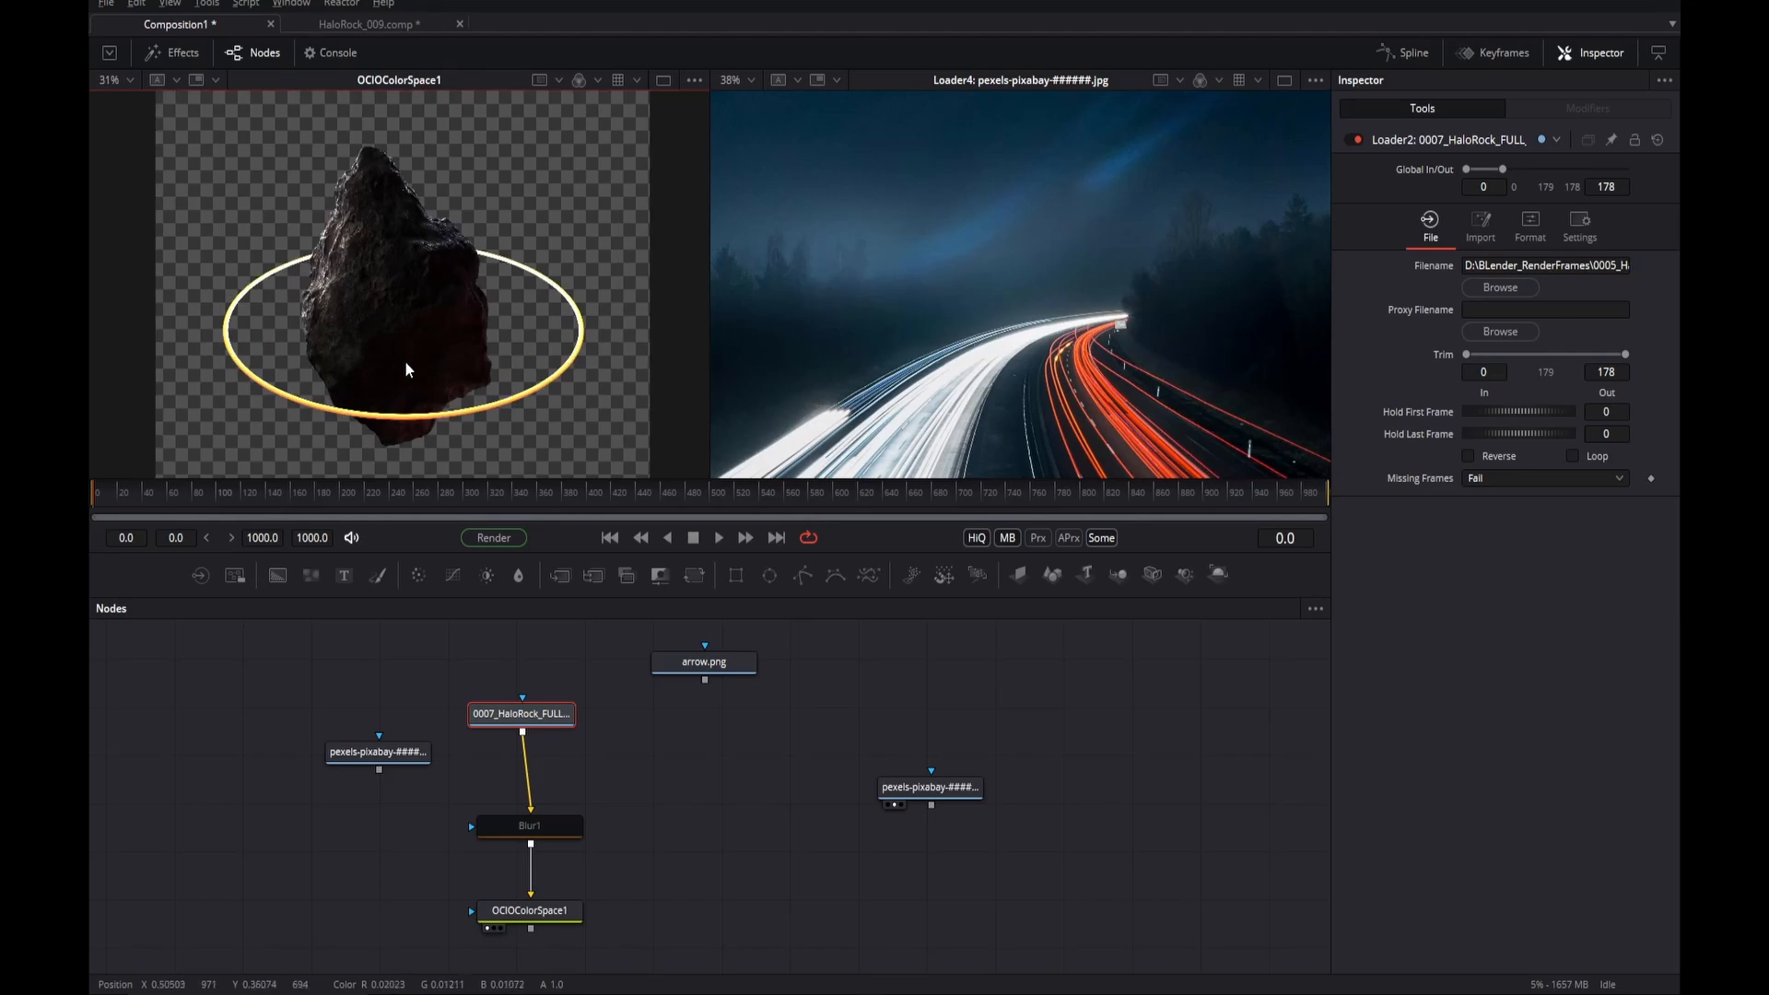
left_click(614, 86)
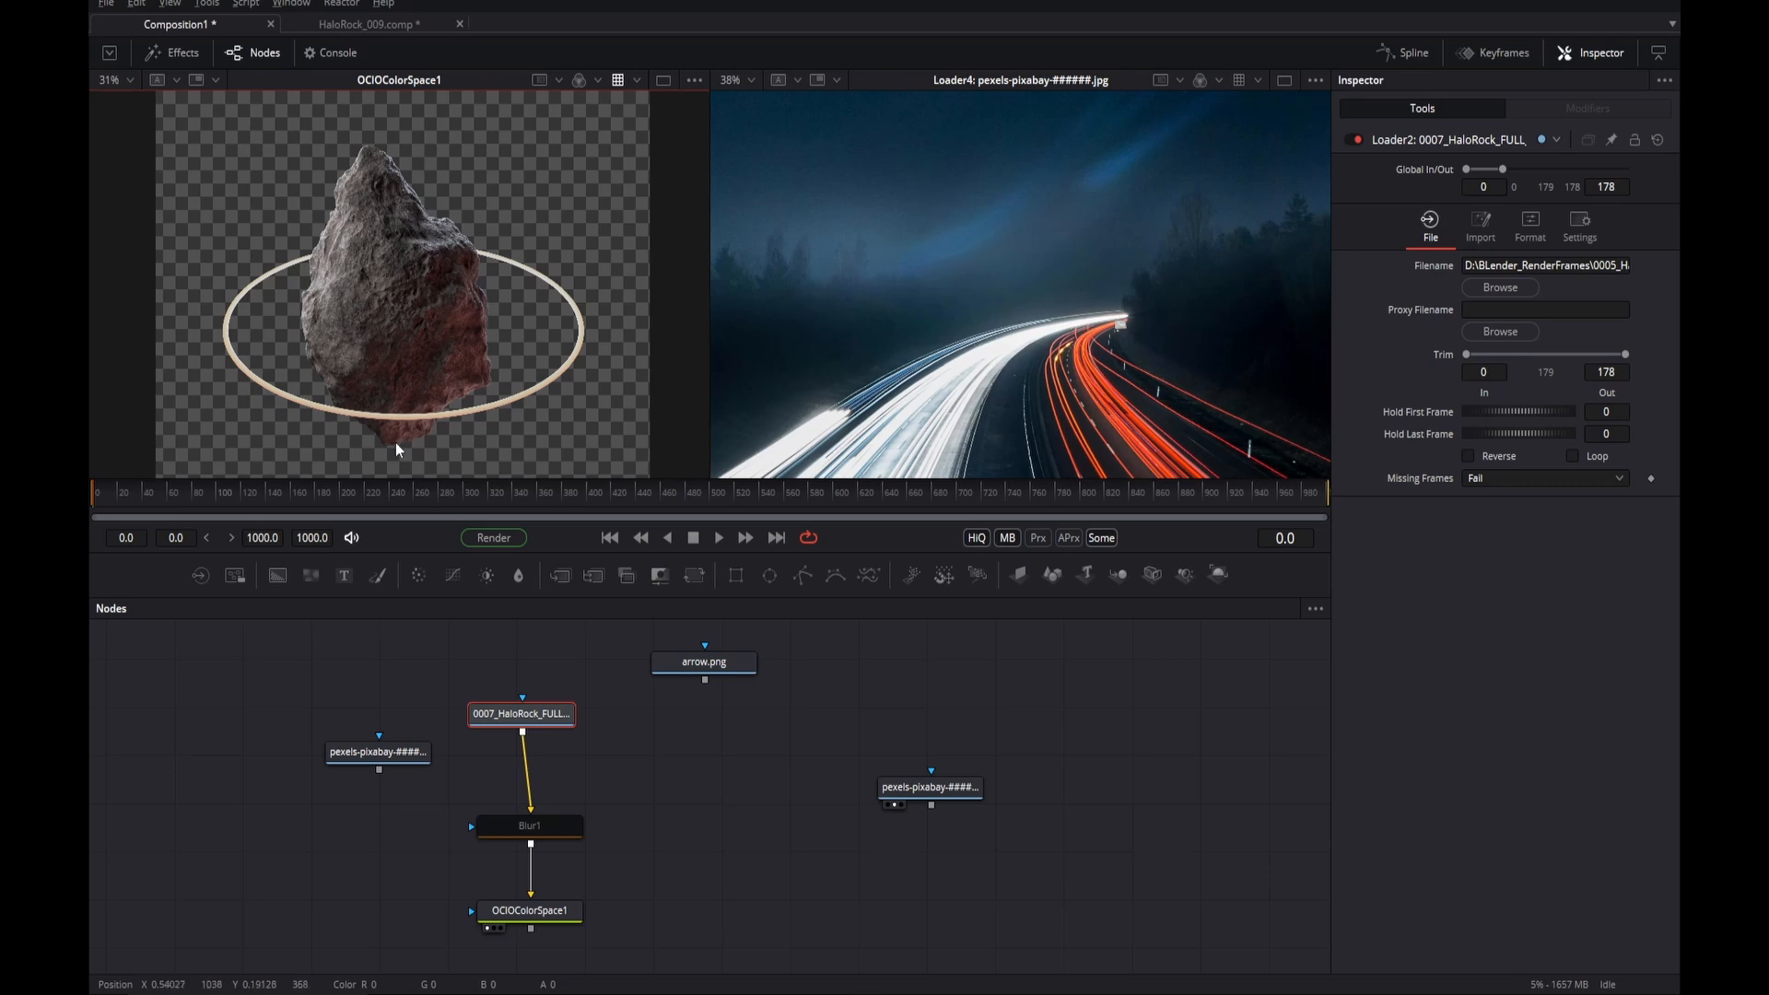
scroll(383, 295, "up", 1)
scroll(384, 296, "down", 1)
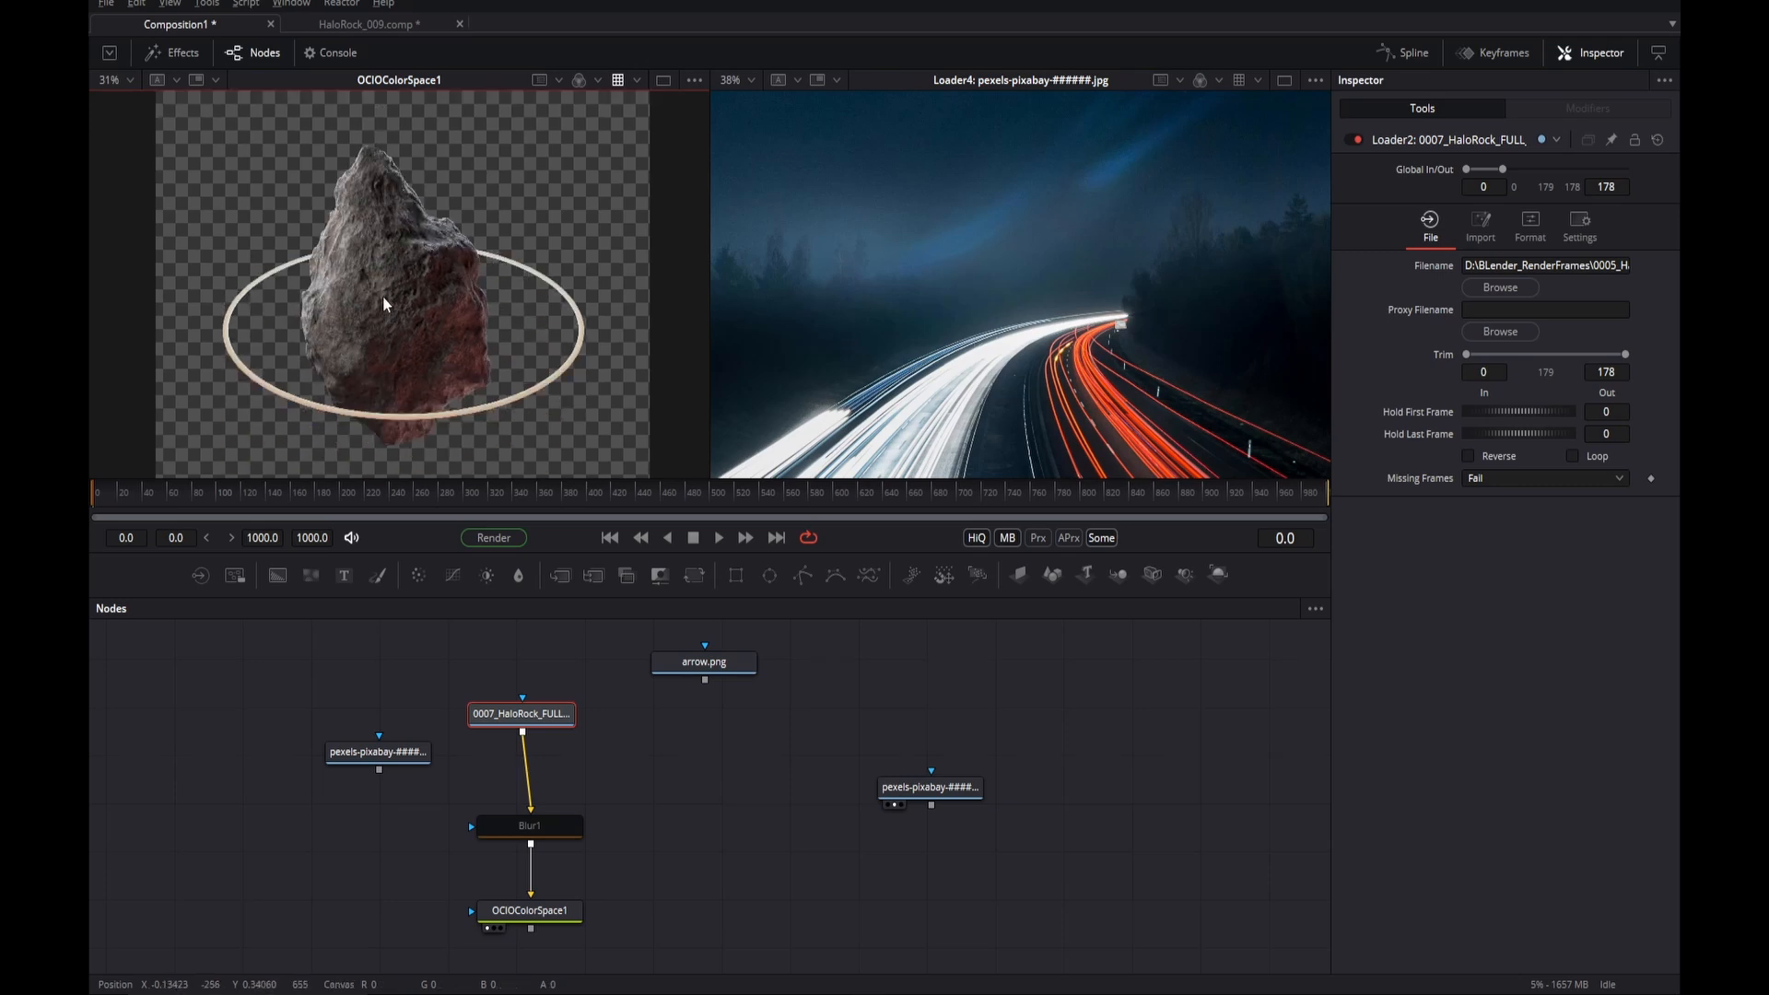
- Open the left viewer's OCIO Display LUT settings and copy the OCIO config file path
left_click(637, 81)
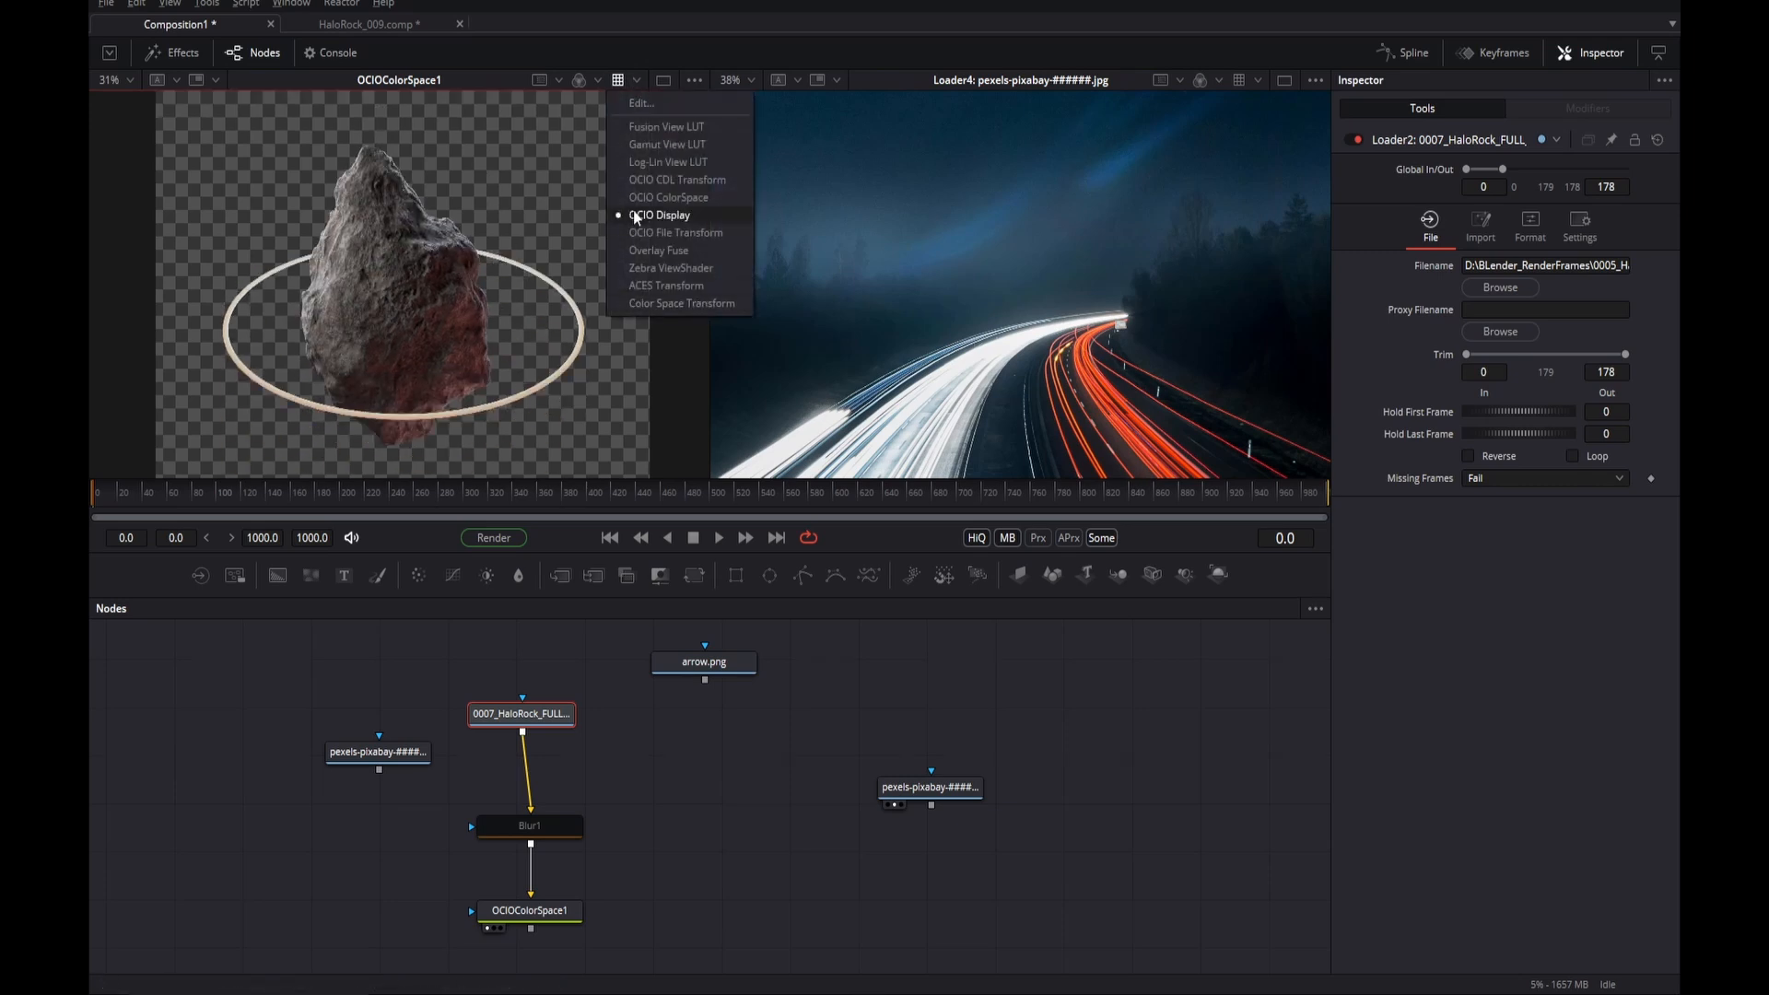
left_click(637, 104)
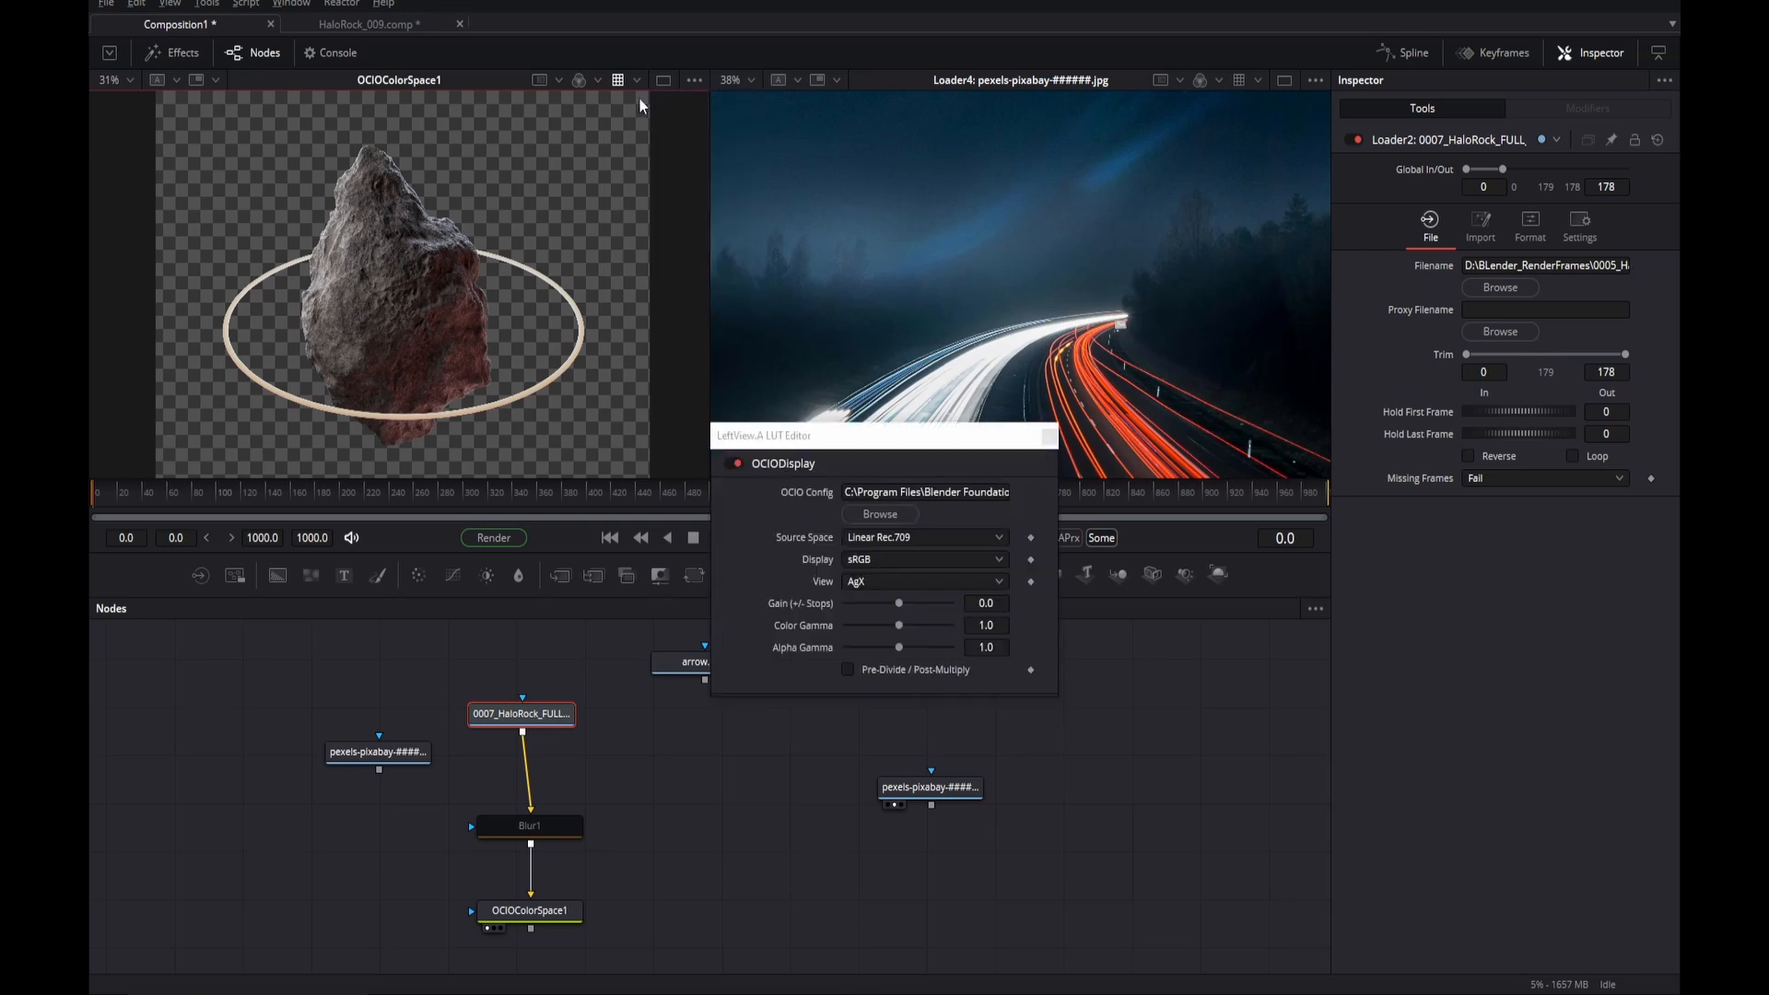
left_click(952, 494)
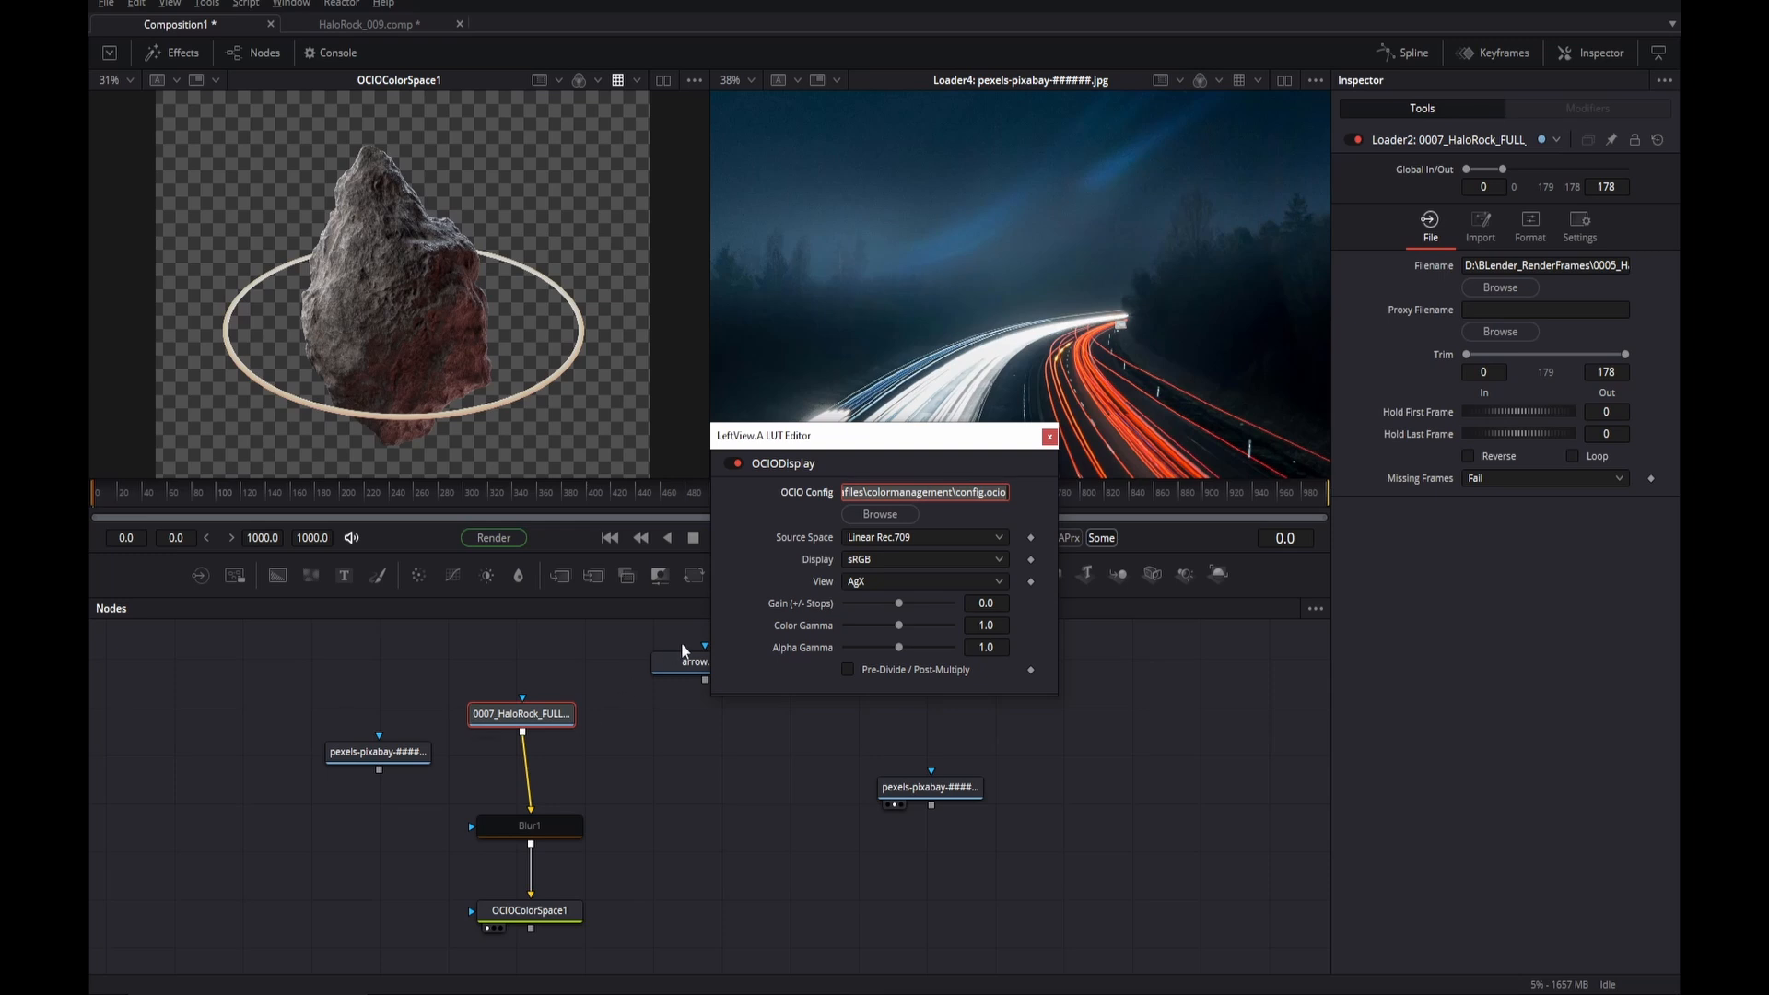
right_click(959, 493)
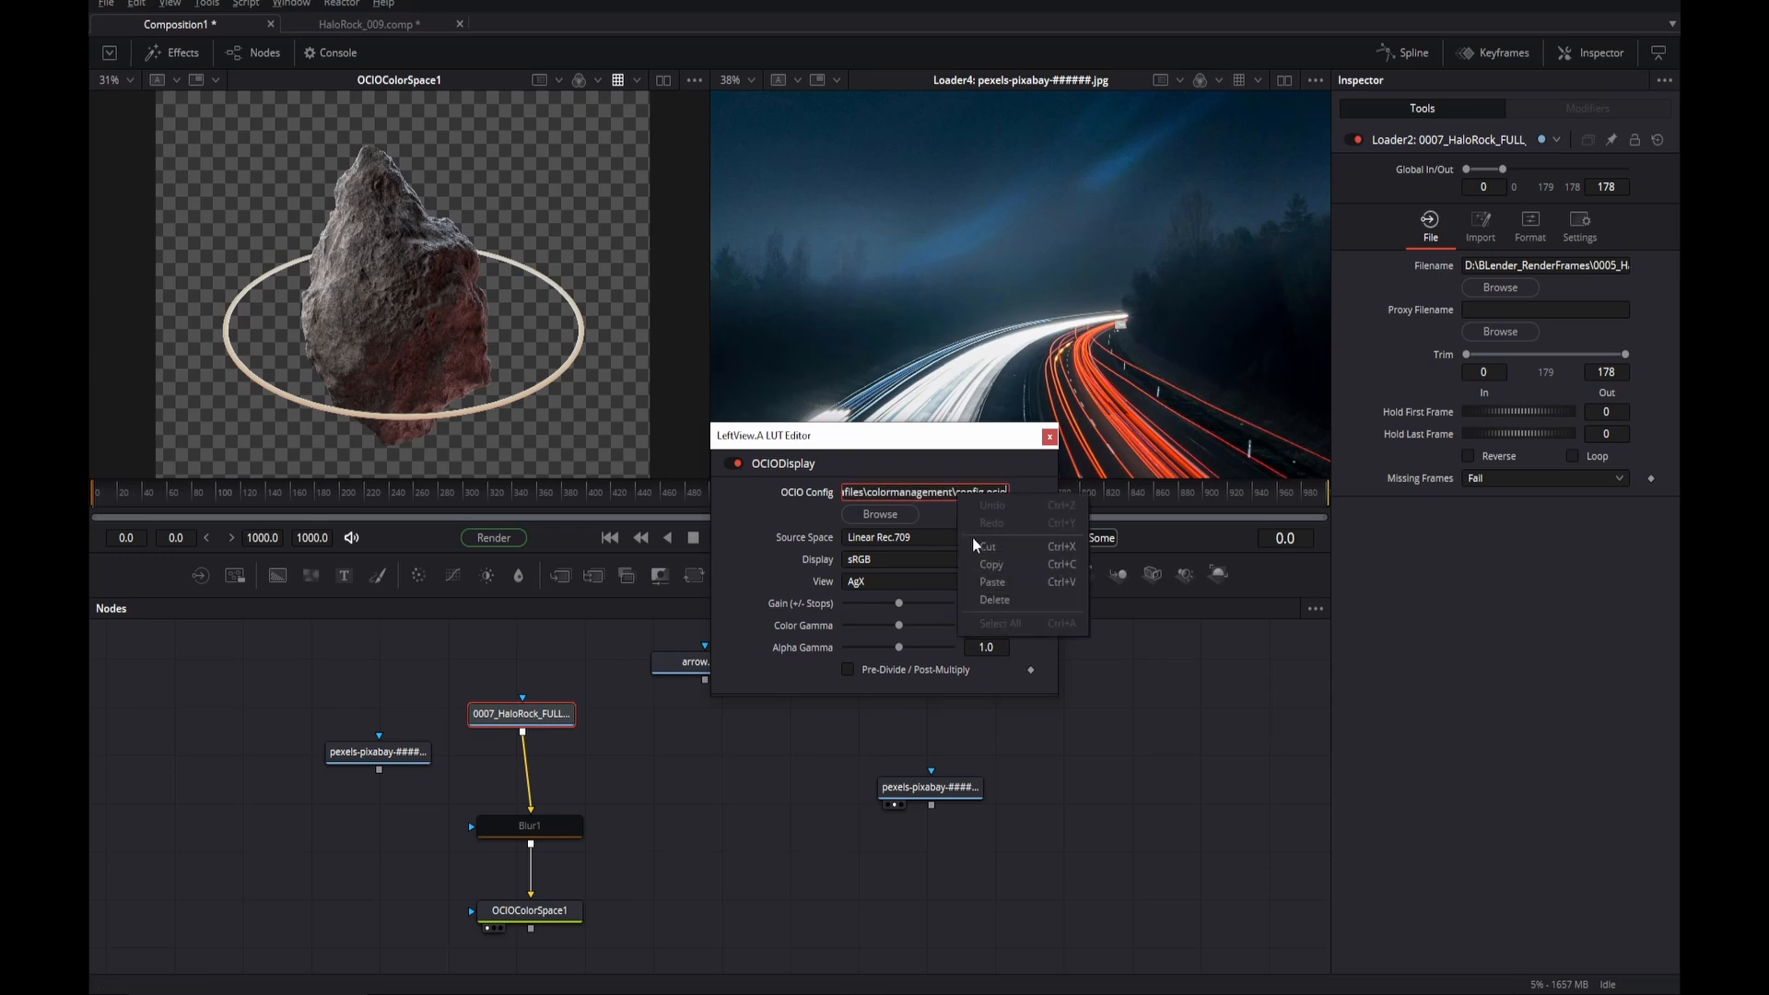
left_click(988, 567)
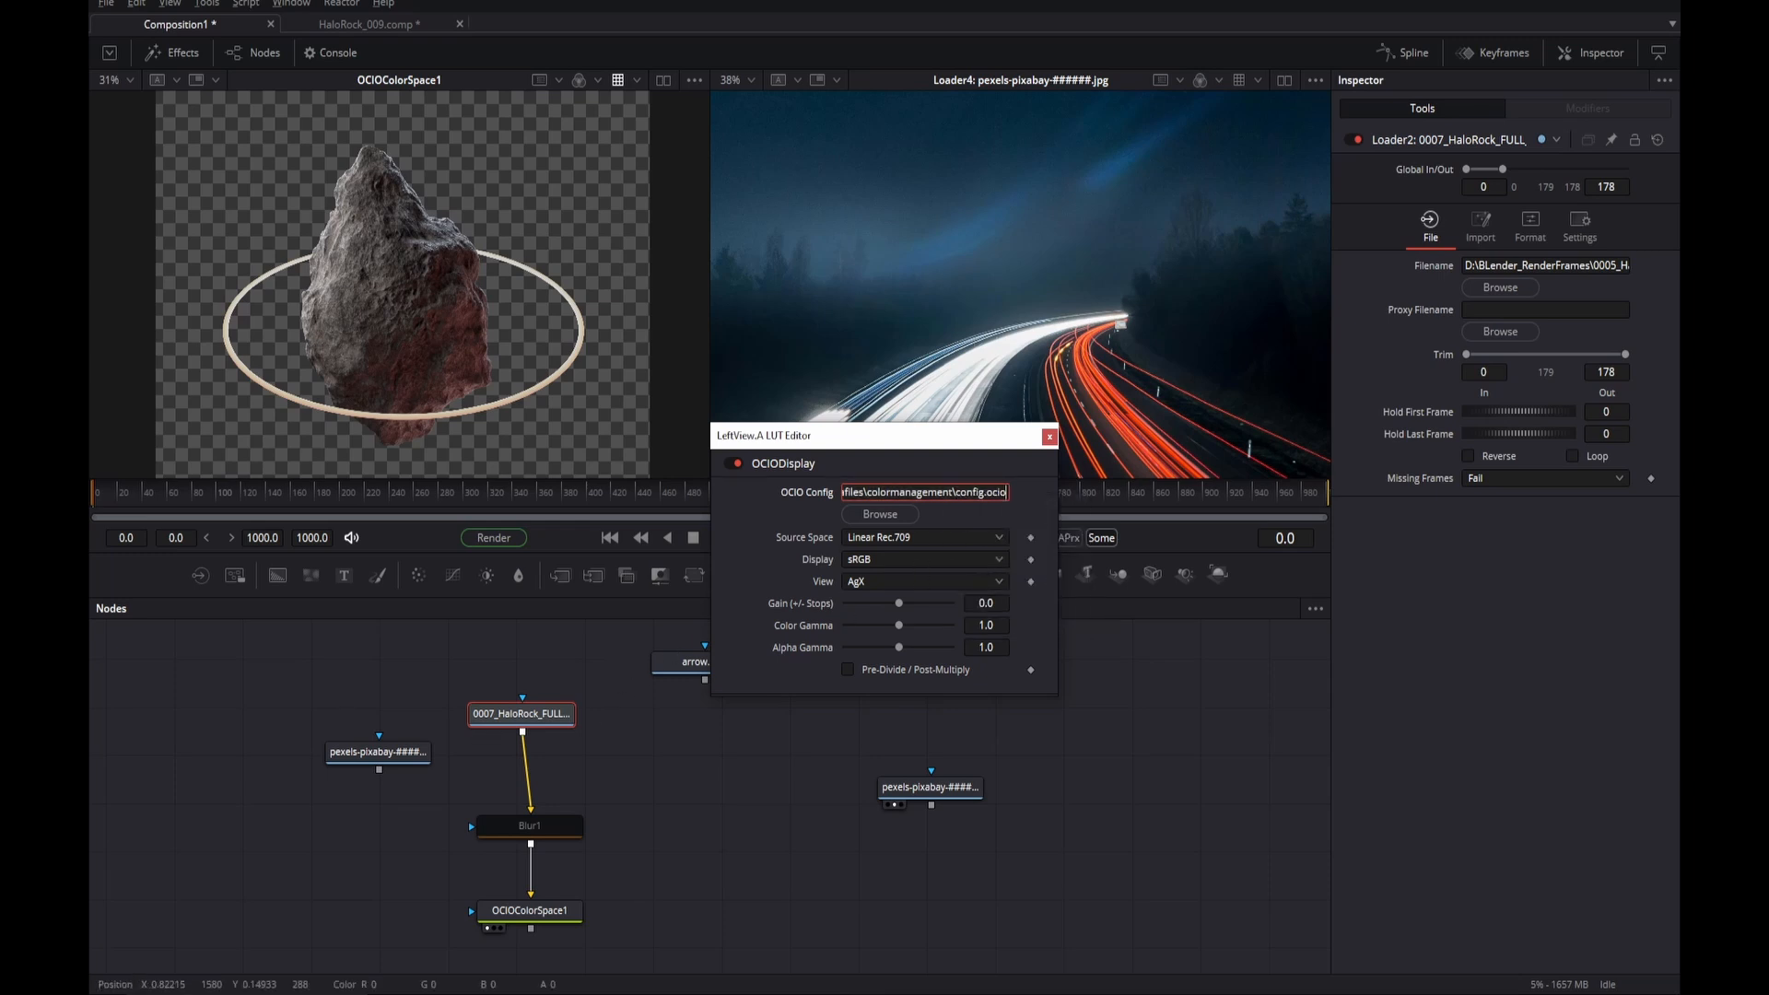
- Switch to File Explorer and locate config.ocio in Blender 4.2's 4.2\datafiles\colormanagement folder
key("alt+Tab")
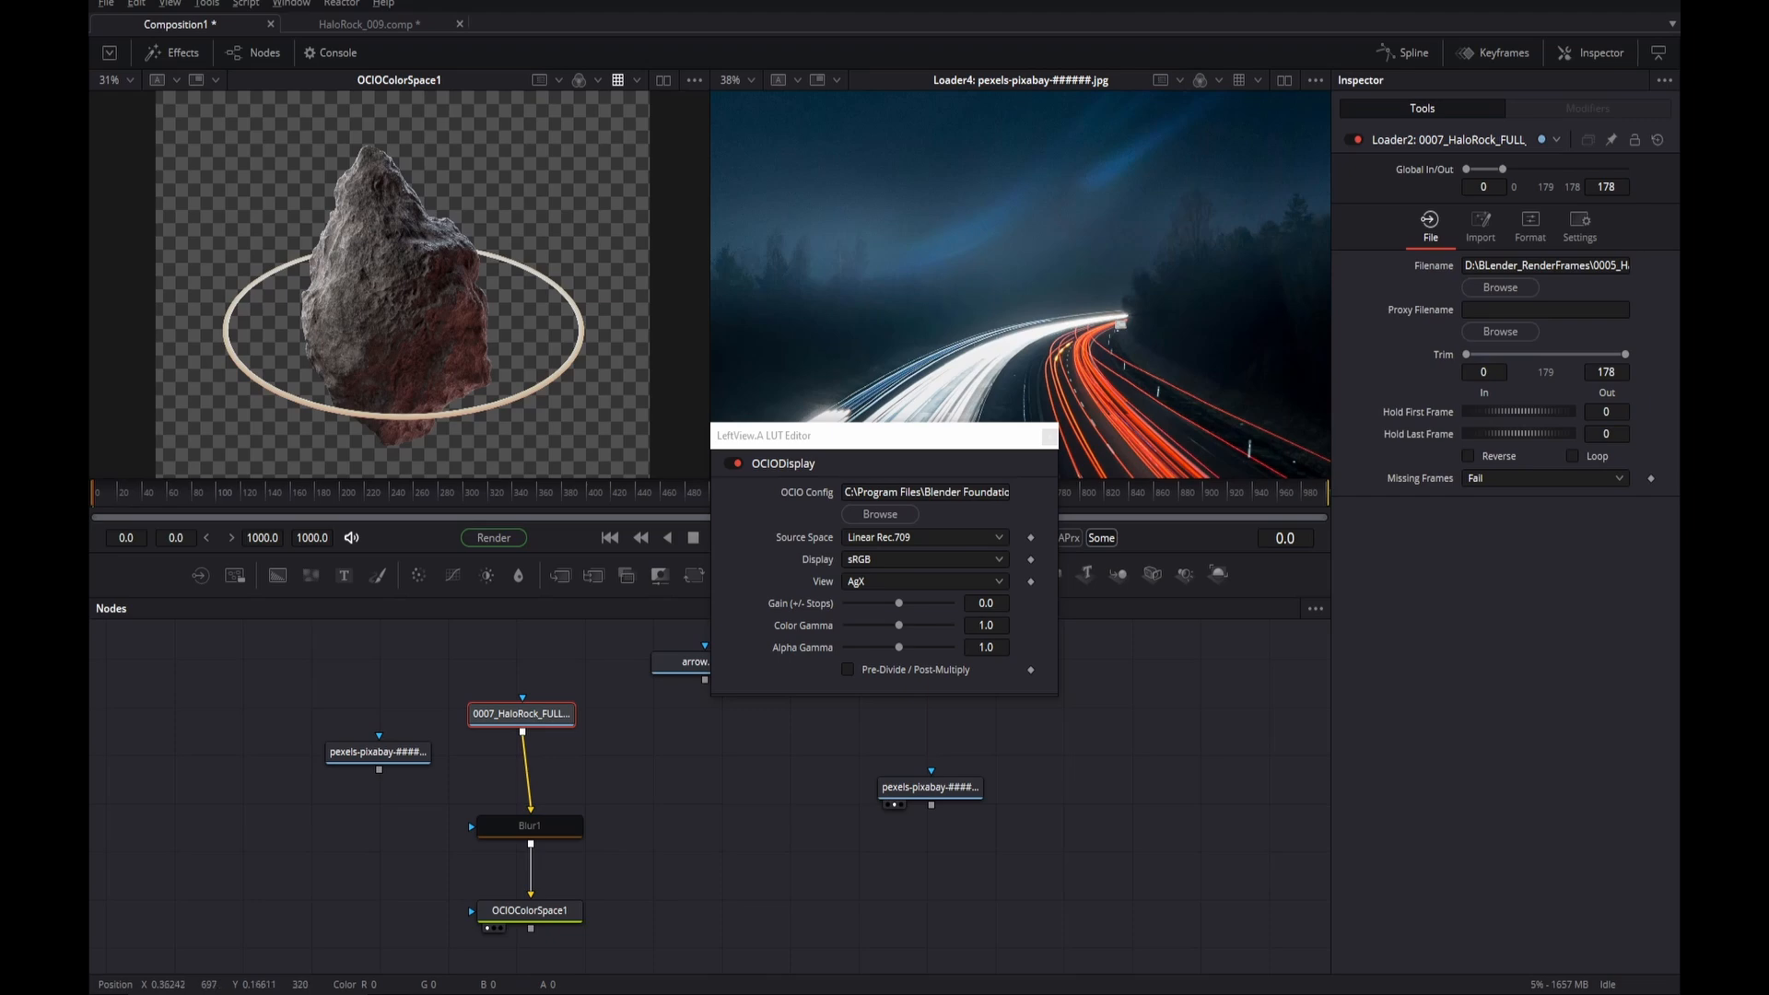
left_click_drag(542, 552, 927, 156)
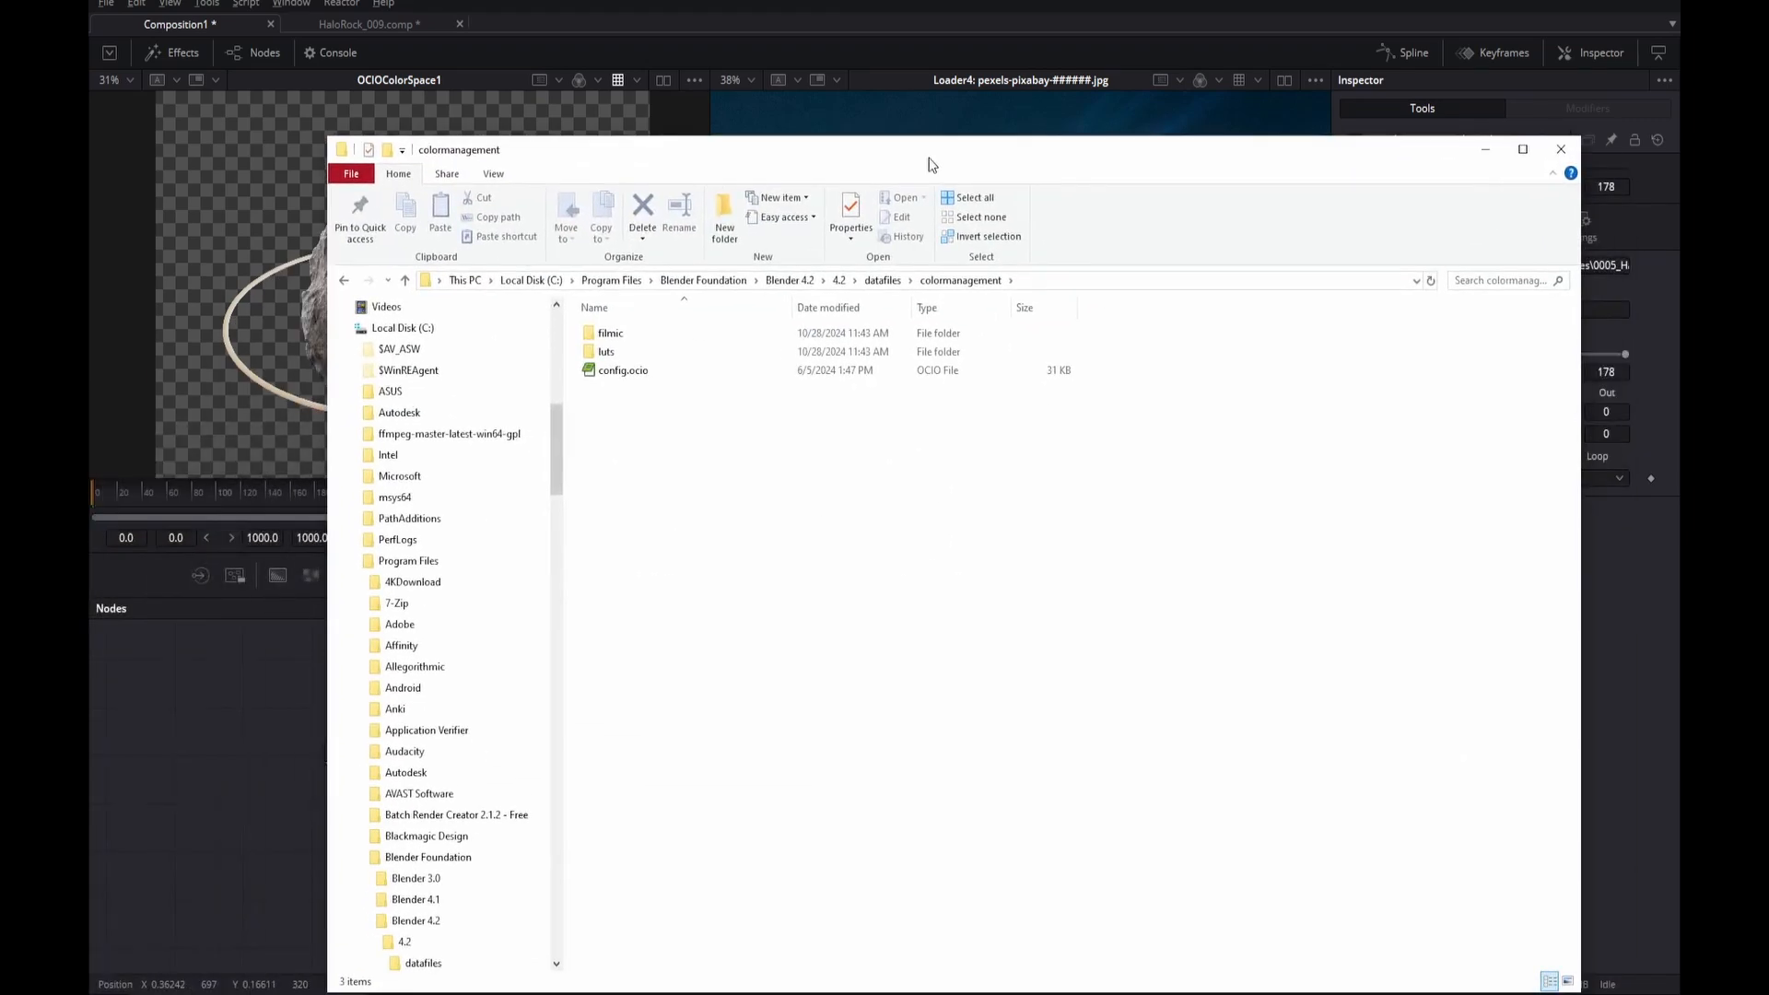
left_click(789, 284)
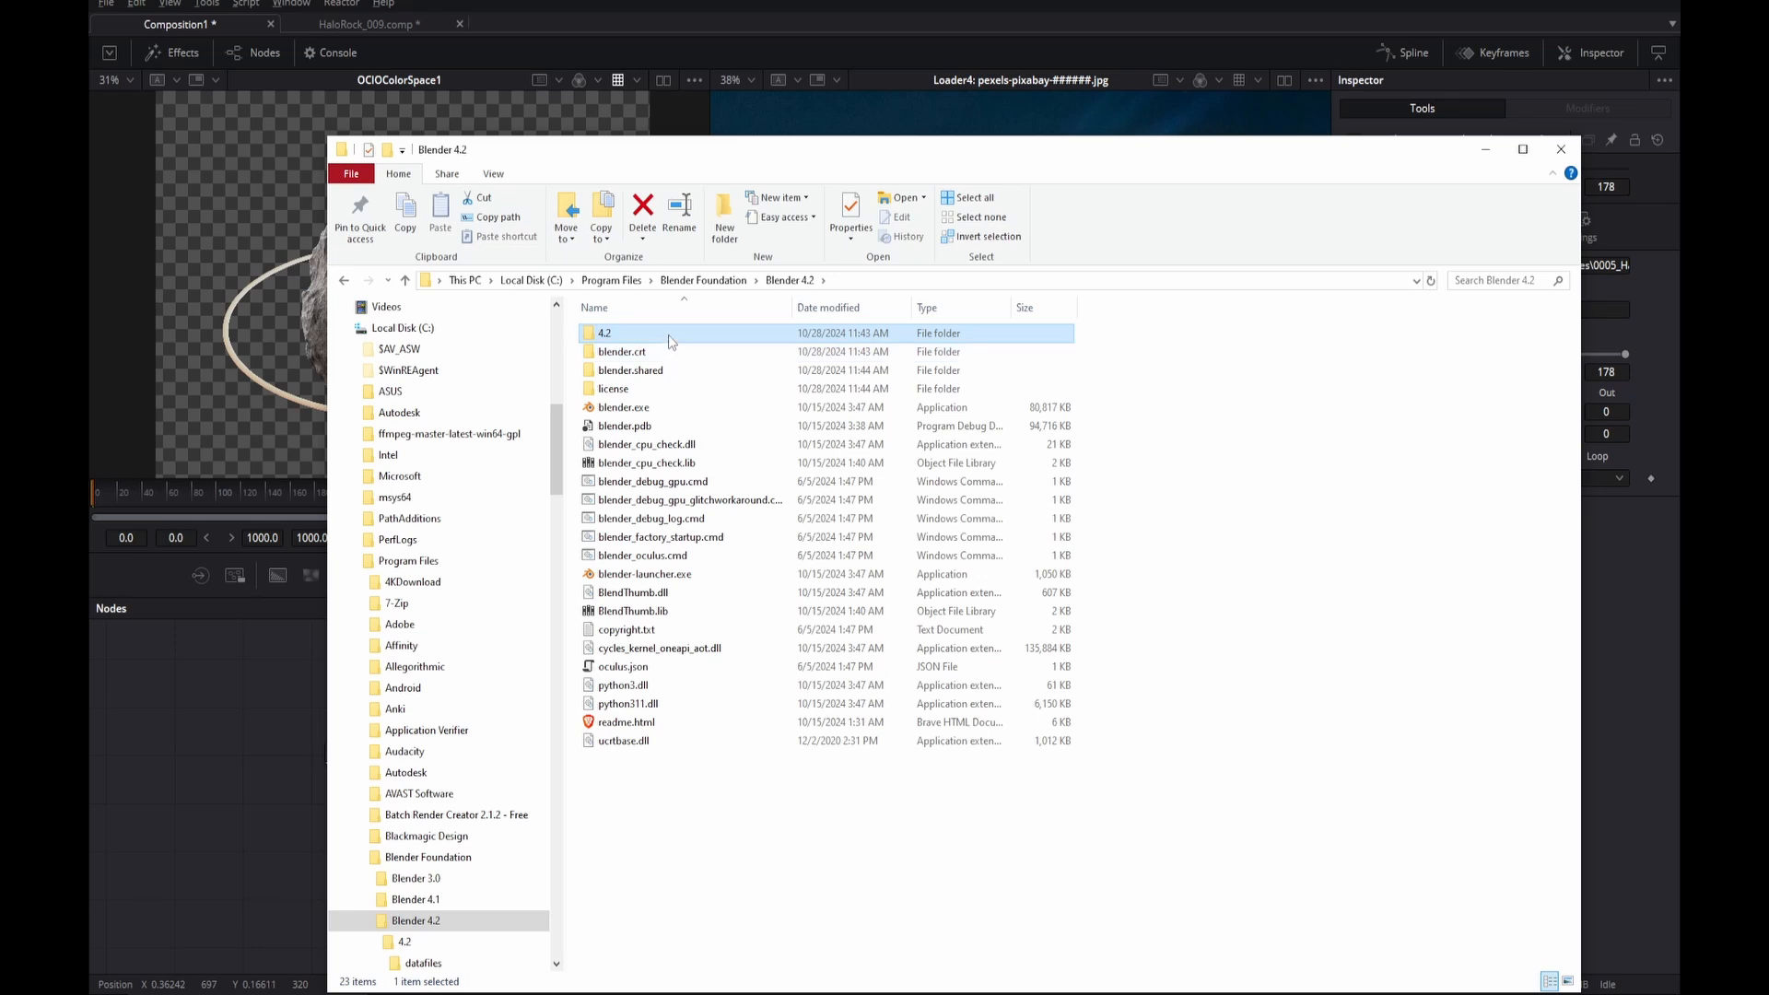
double_click(667, 334)
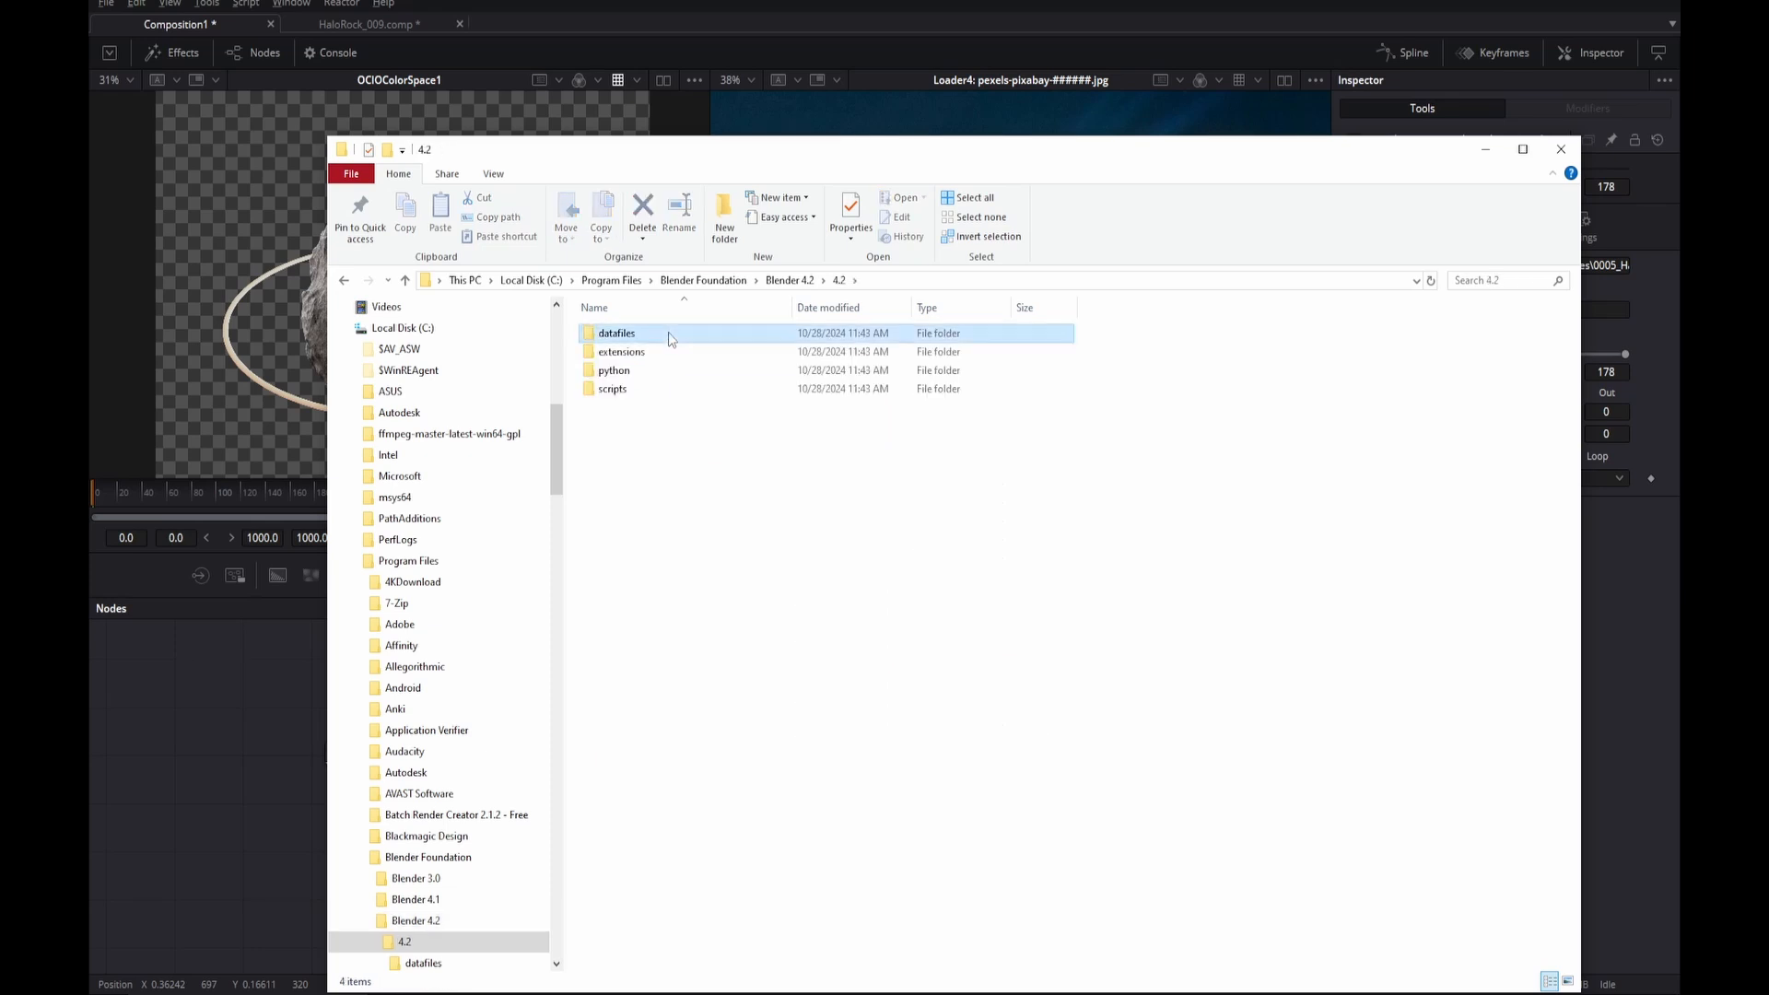
double_click(669, 332)
double_click(675, 353)
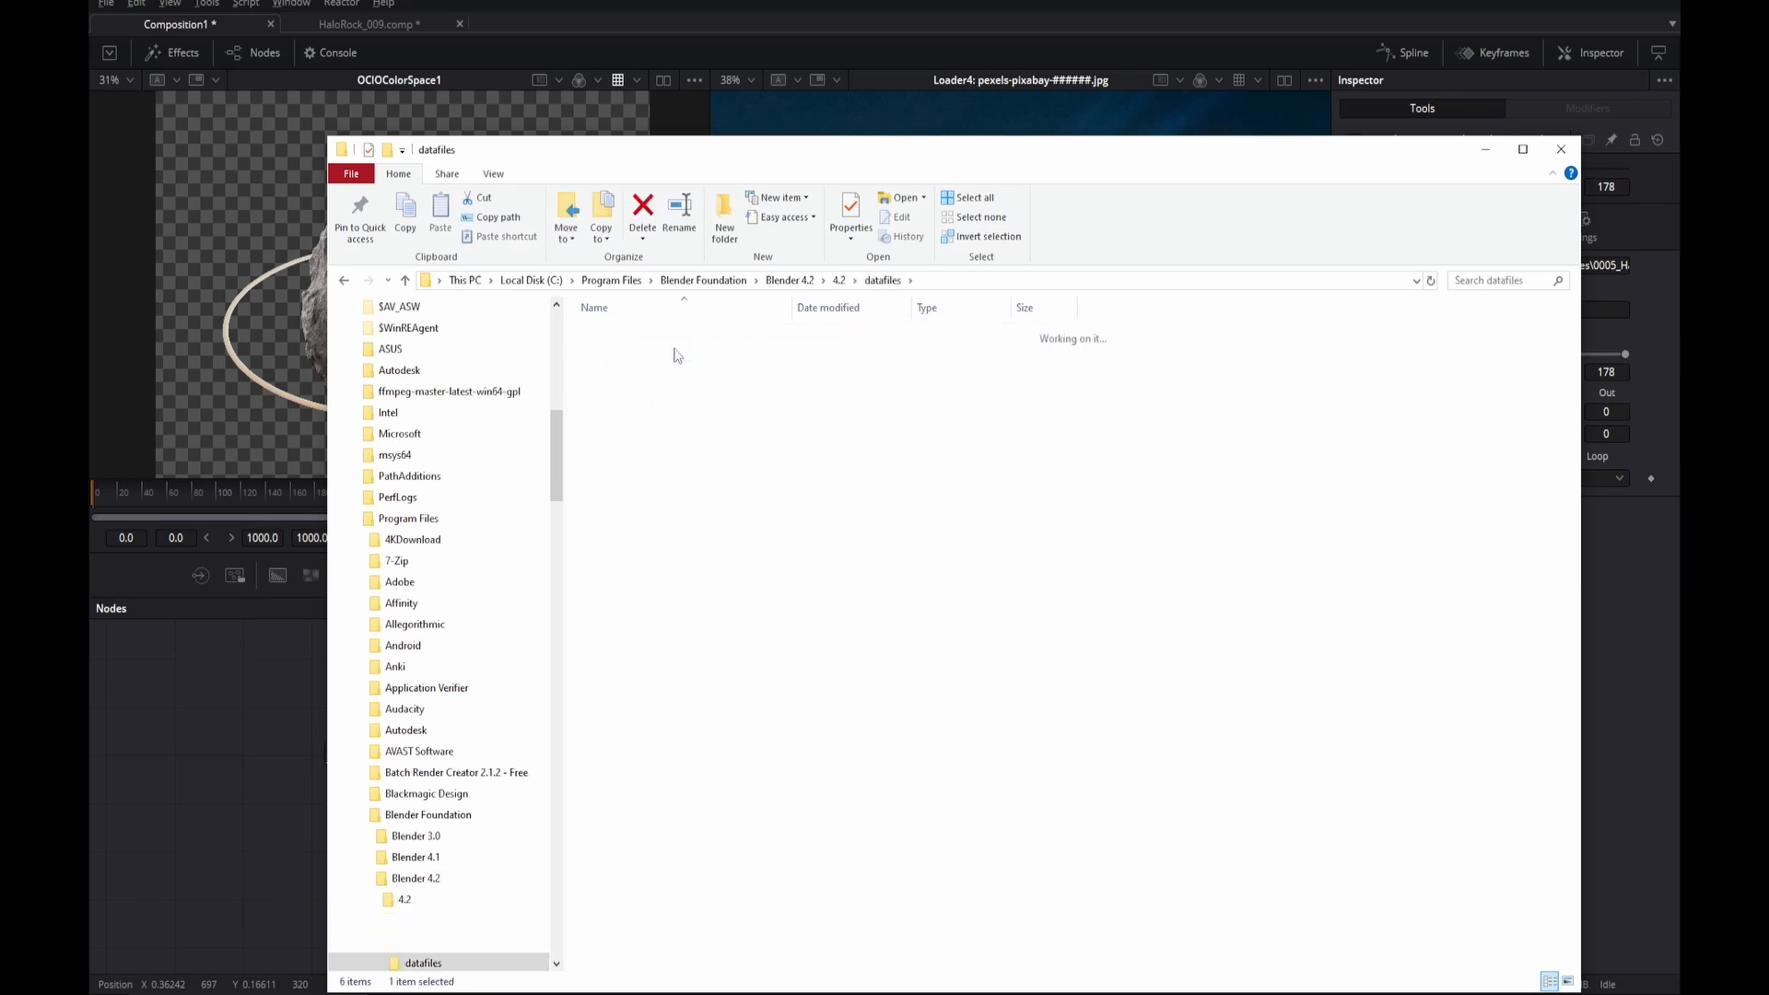
left_click(618, 374)
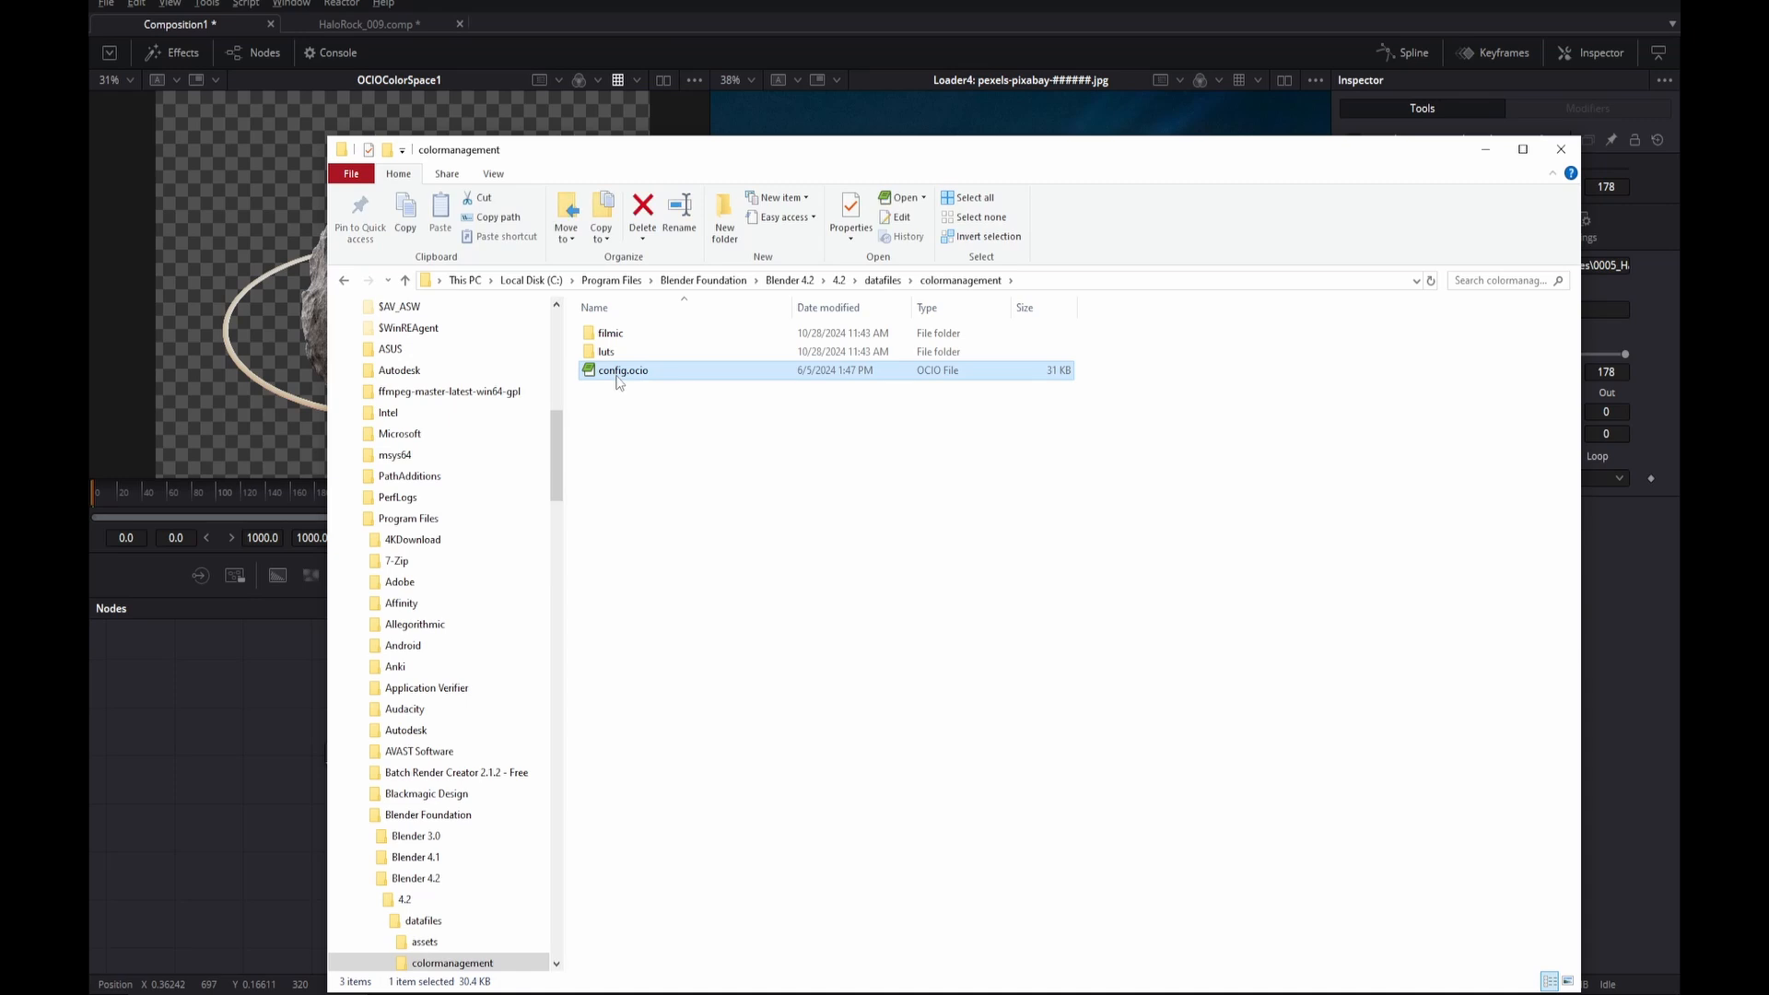
- Look through the luts folder, return to colormanagement, and move the File Explorer window aside
double_click(625, 352)
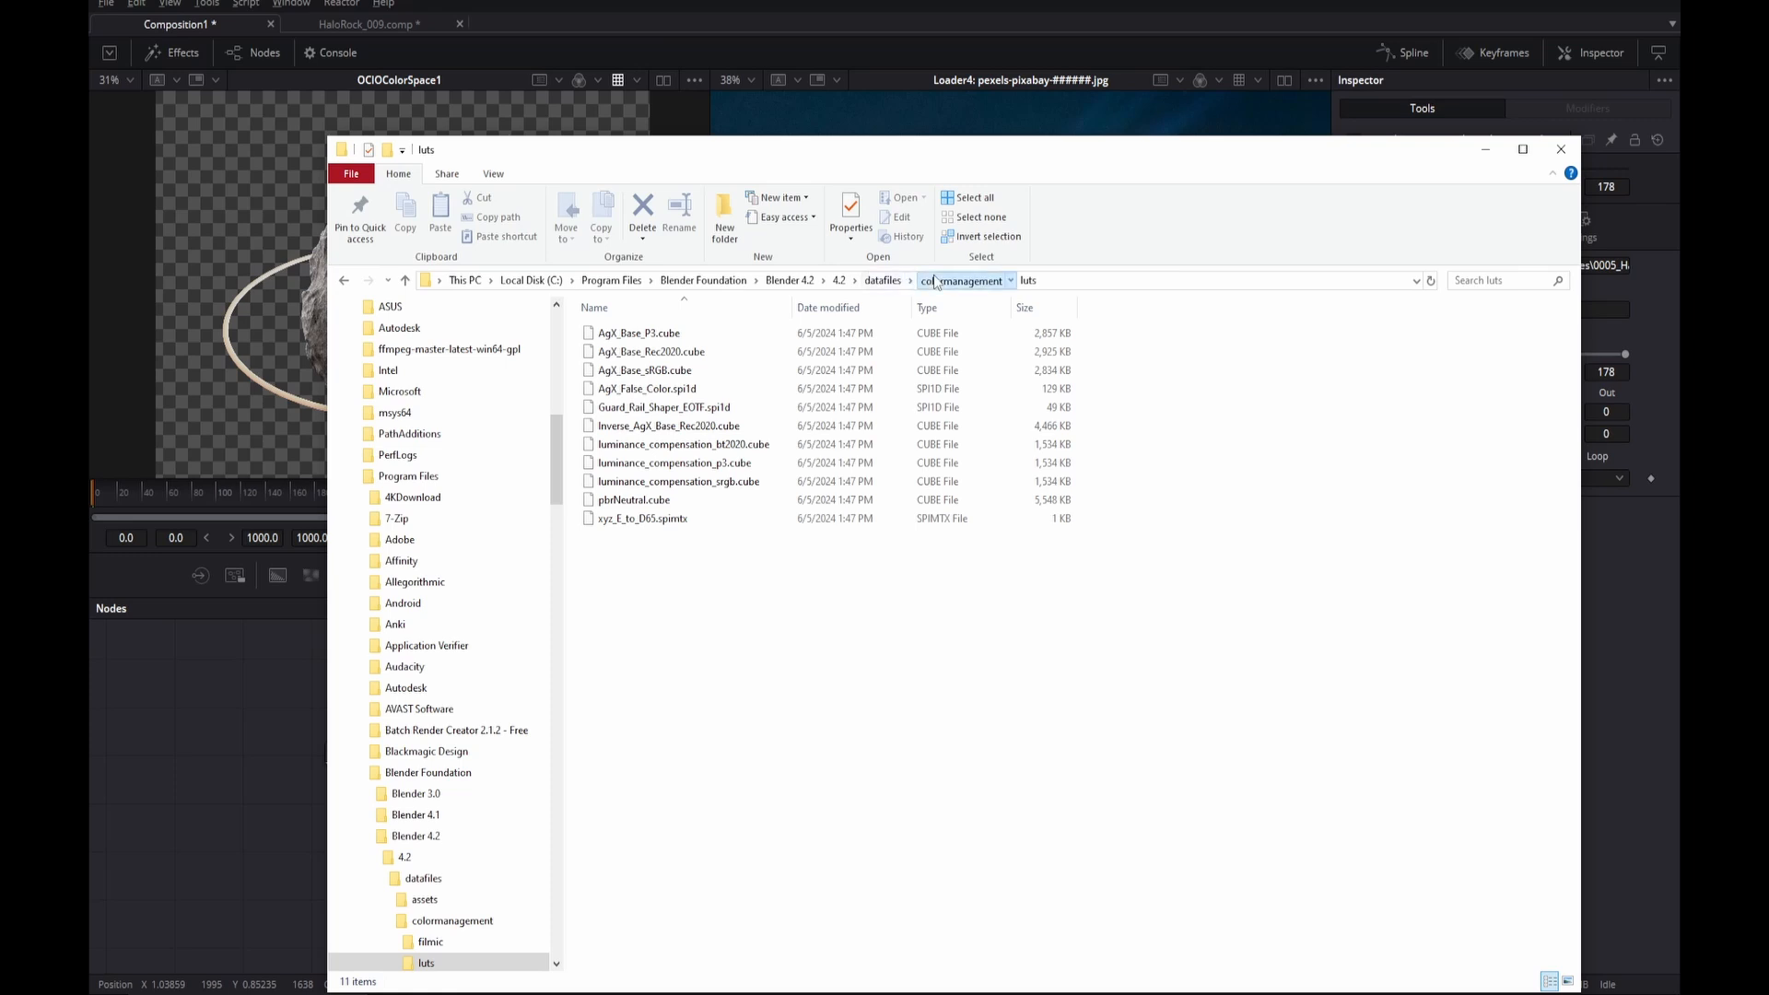
left_click_drag(948, 281, 727, 356)
left_click(1007, 494)
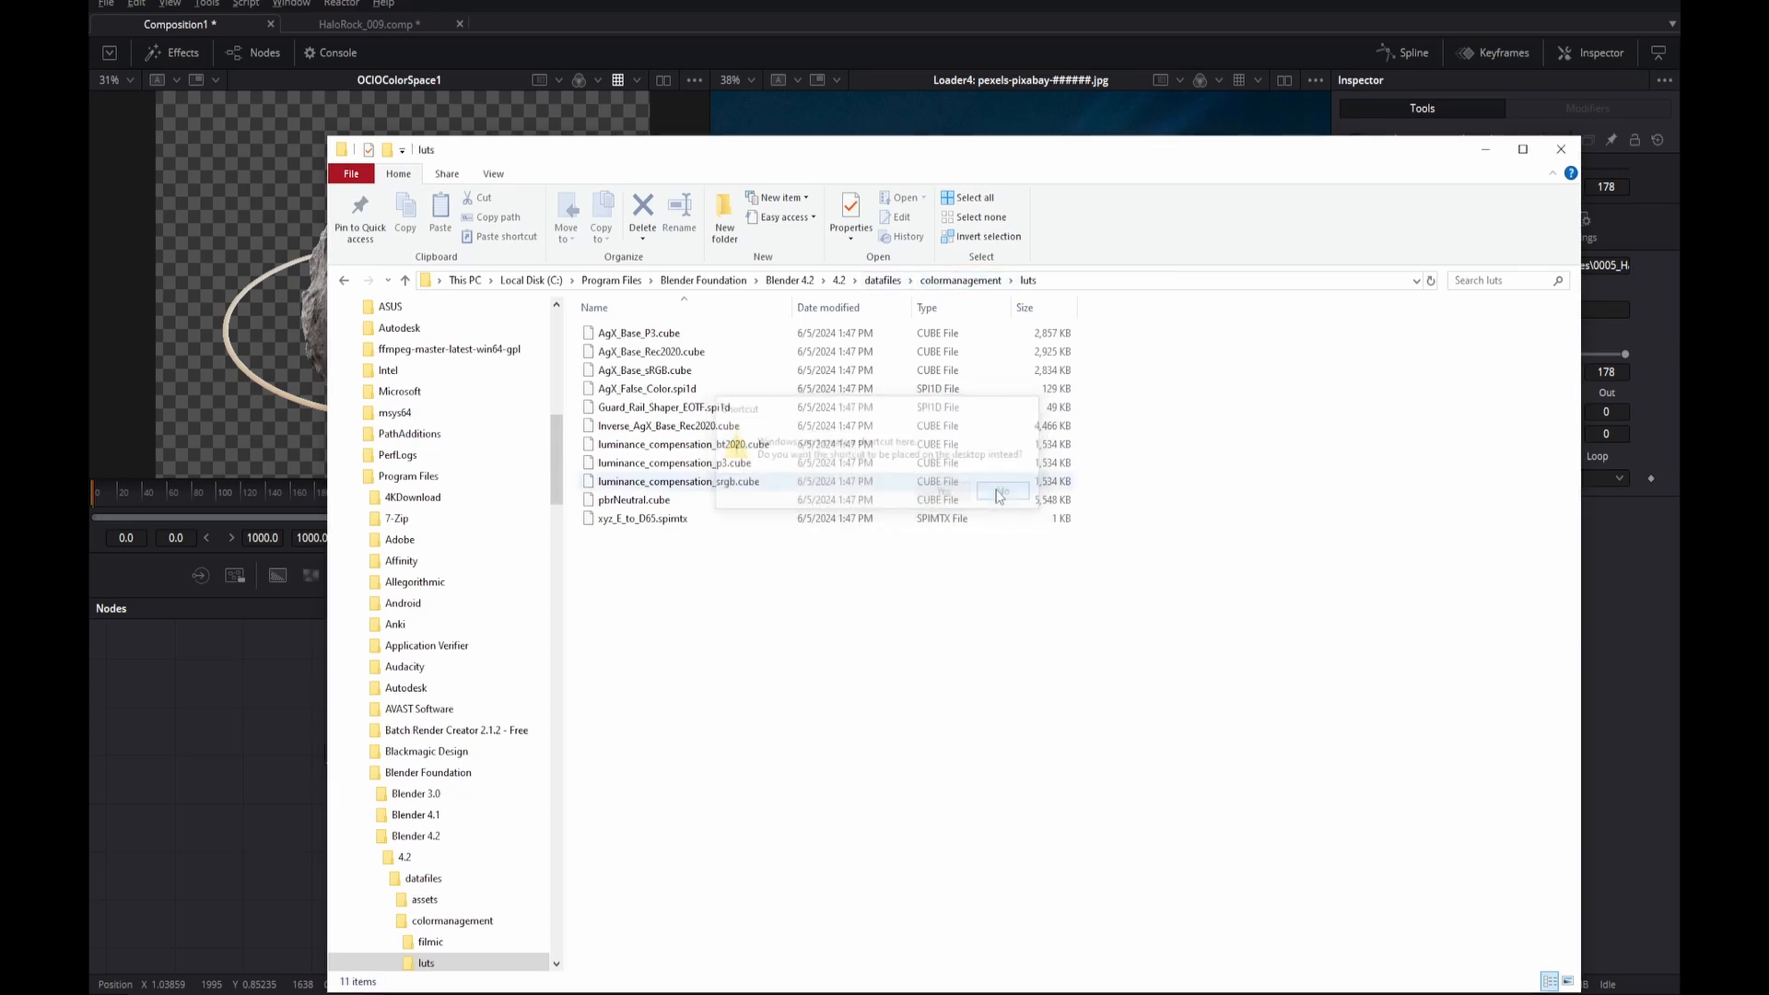
left_click(961, 280)
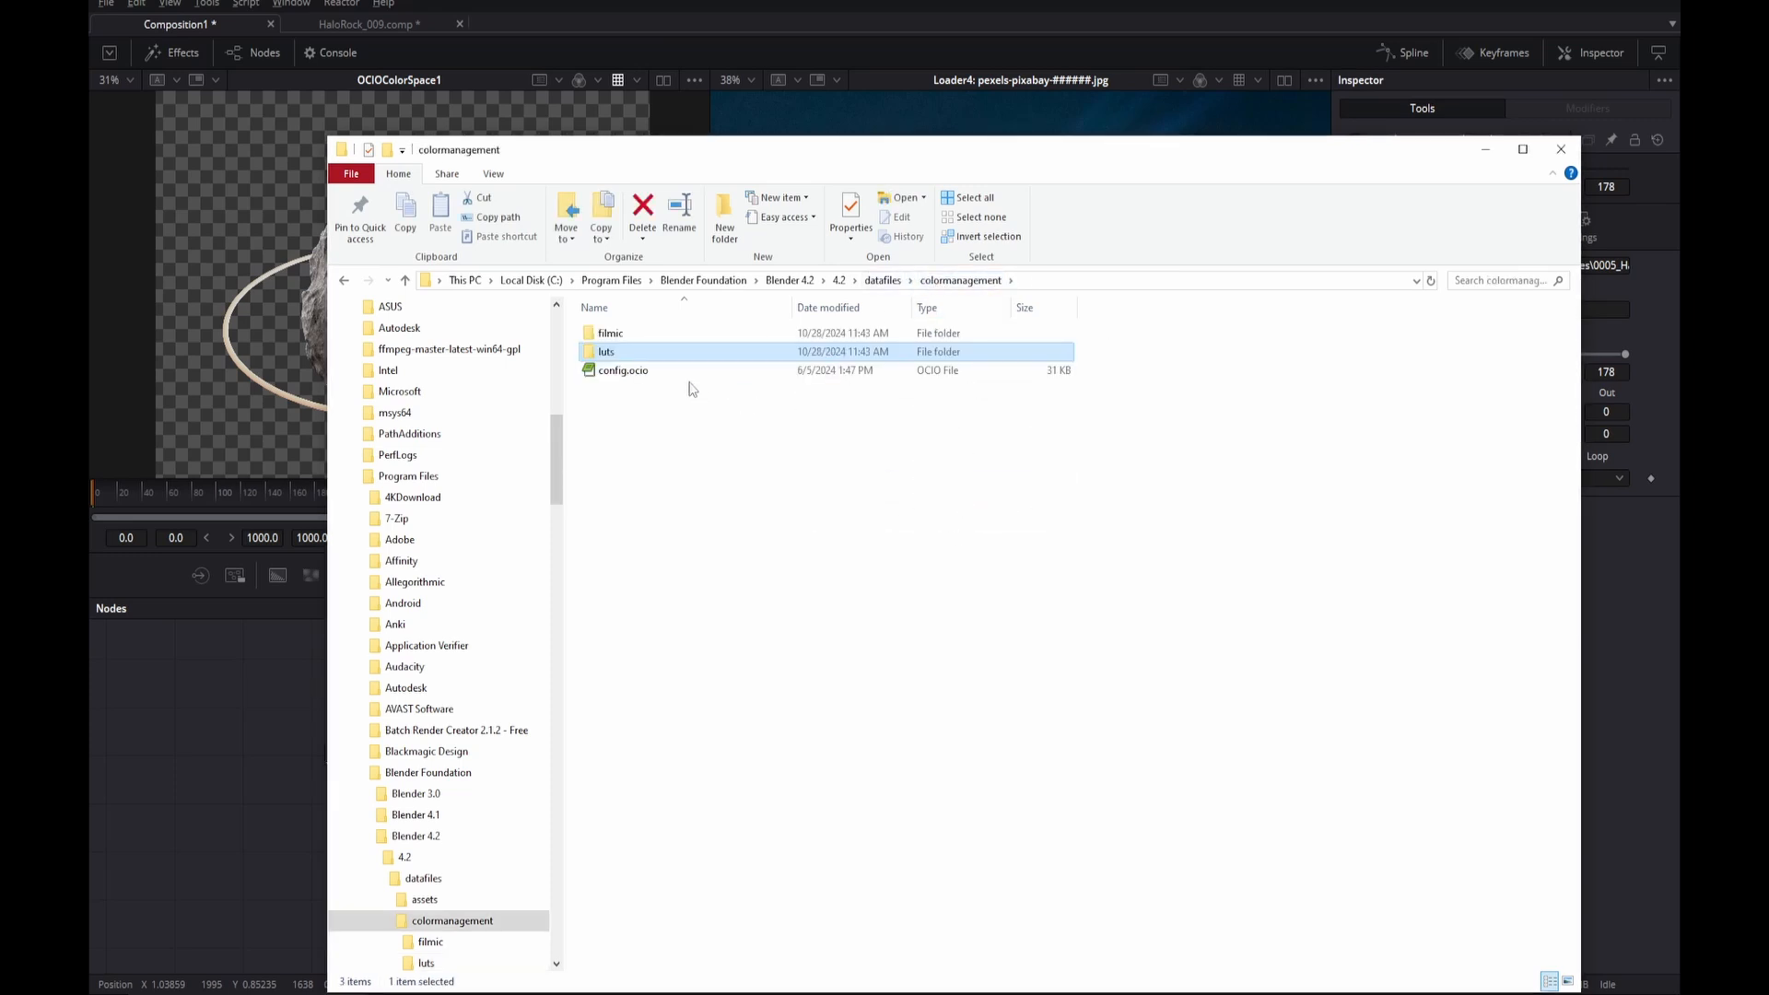
left_click_drag(767, 155, 0, 329)
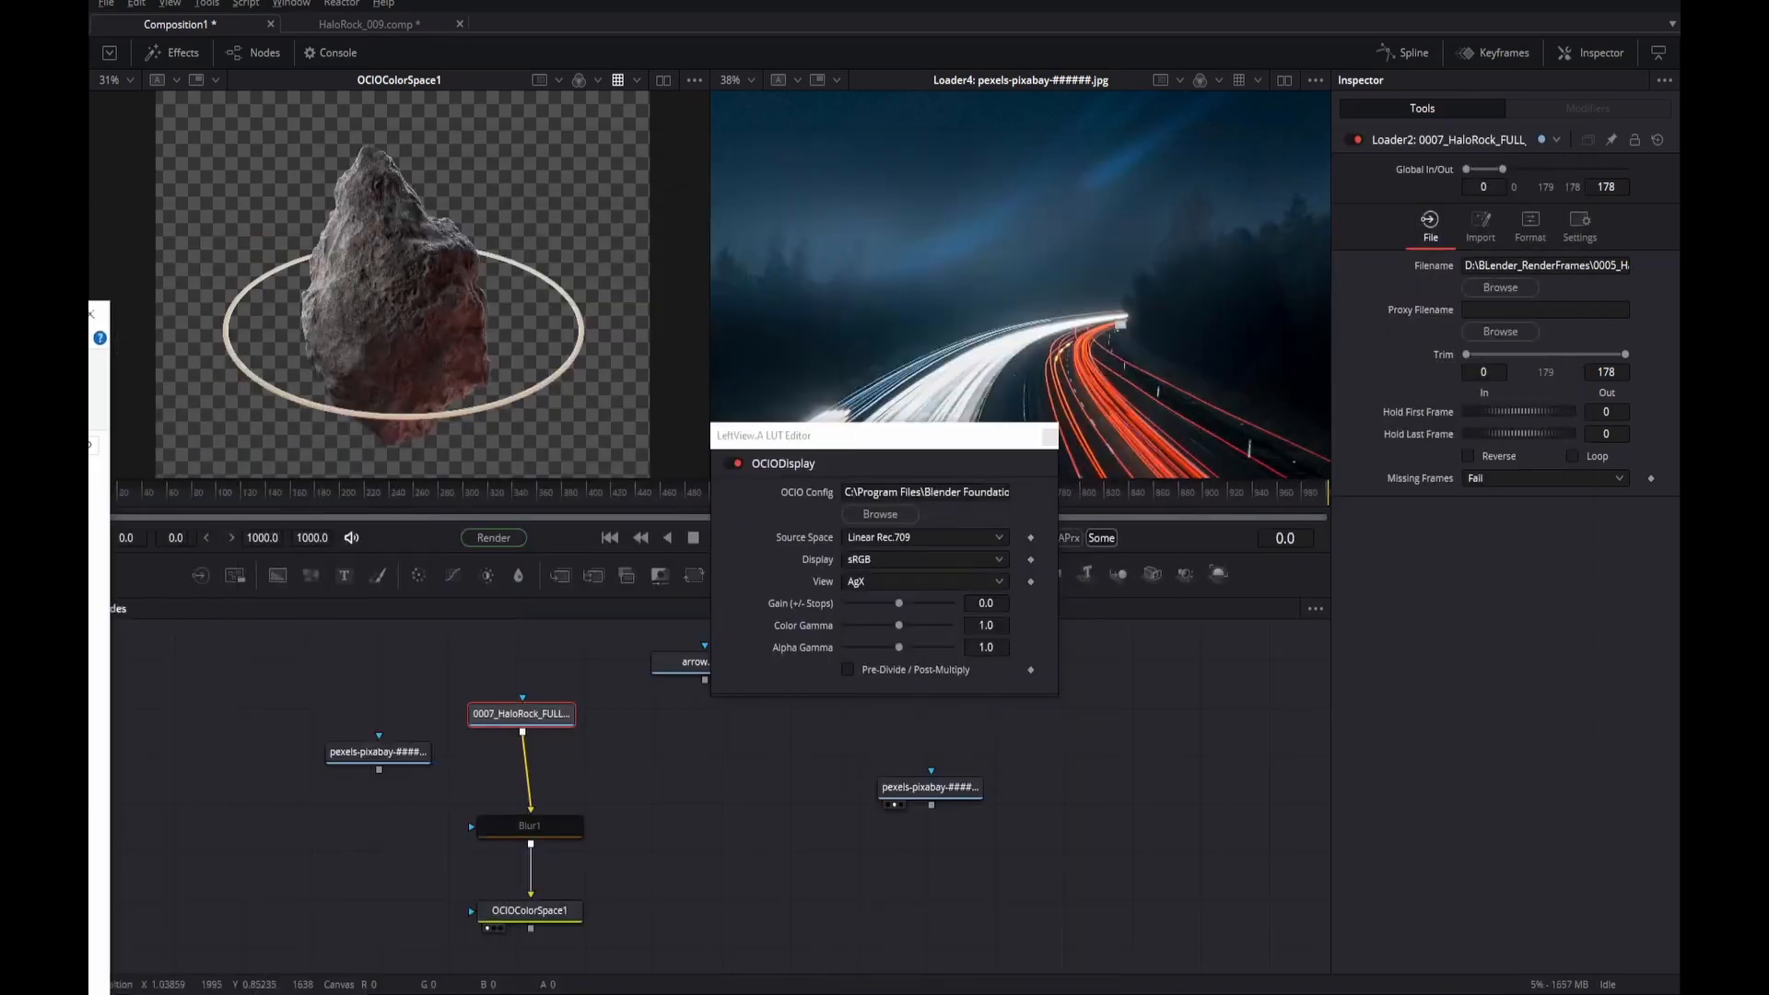
- Review the LUT's Source Space, Display and View options, choosing Linear Rec.709 as the source space, and close the settings
left_click(881, 537)
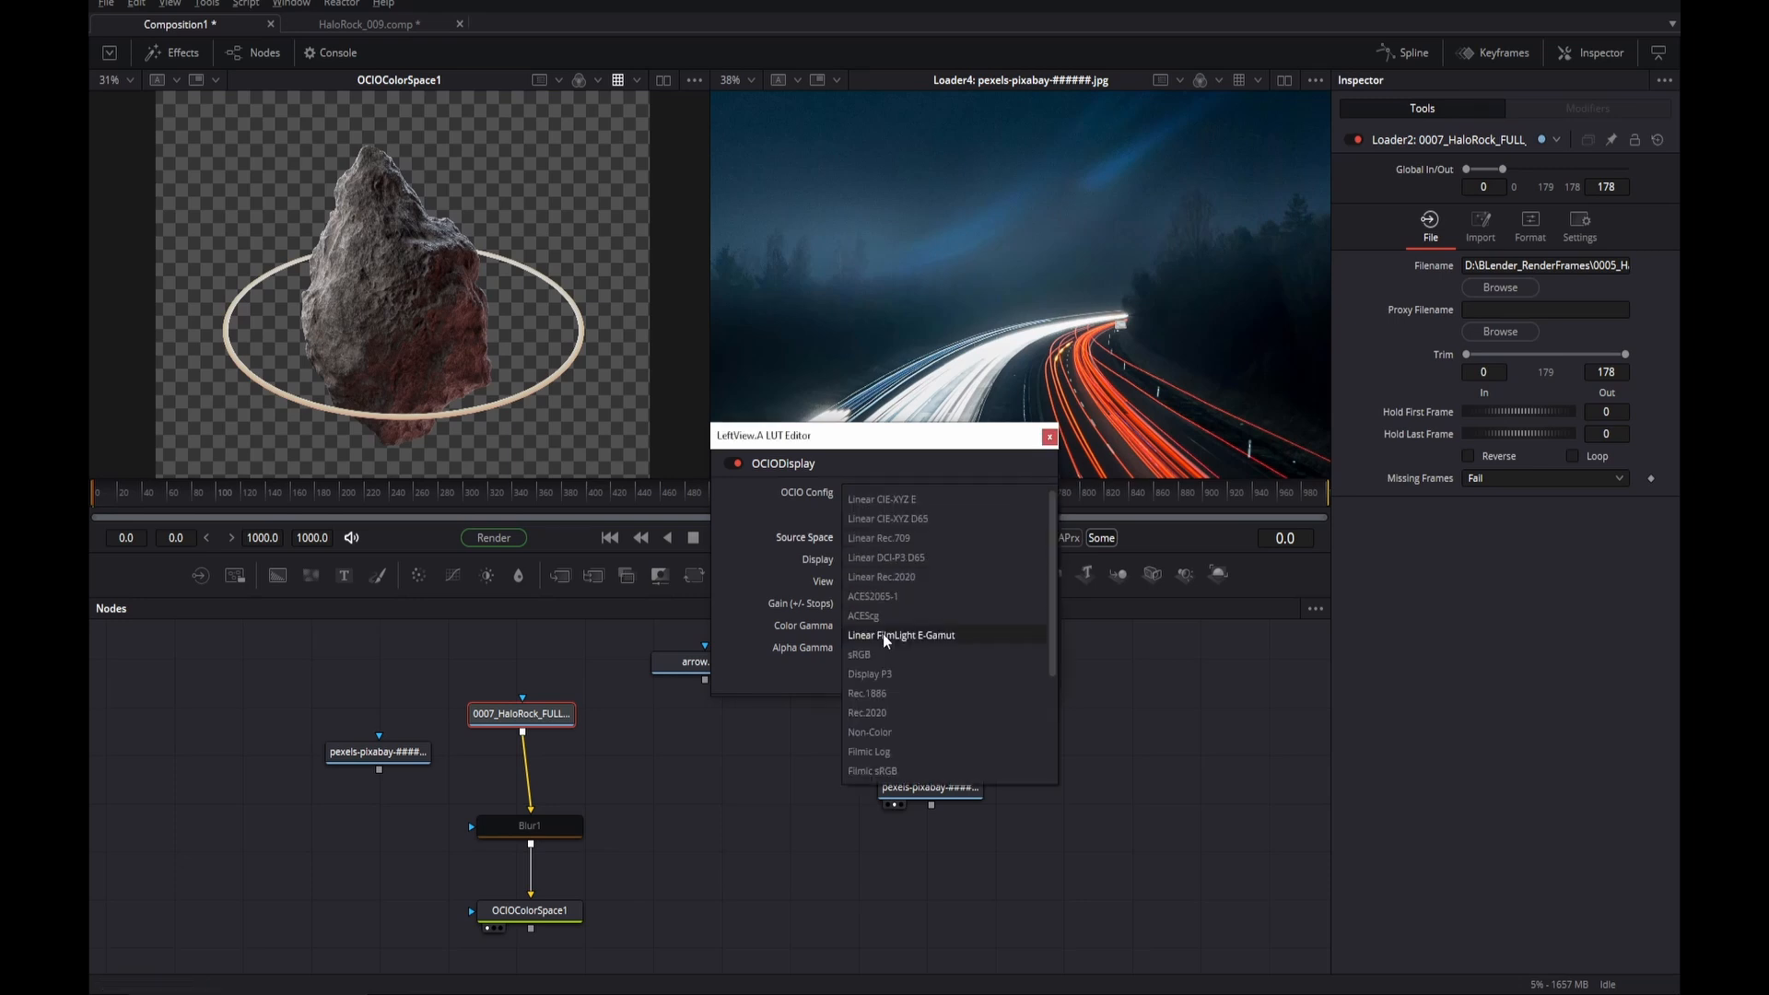
left_click(870, 538)
left_click(909, 557)
left_click(908, 556)
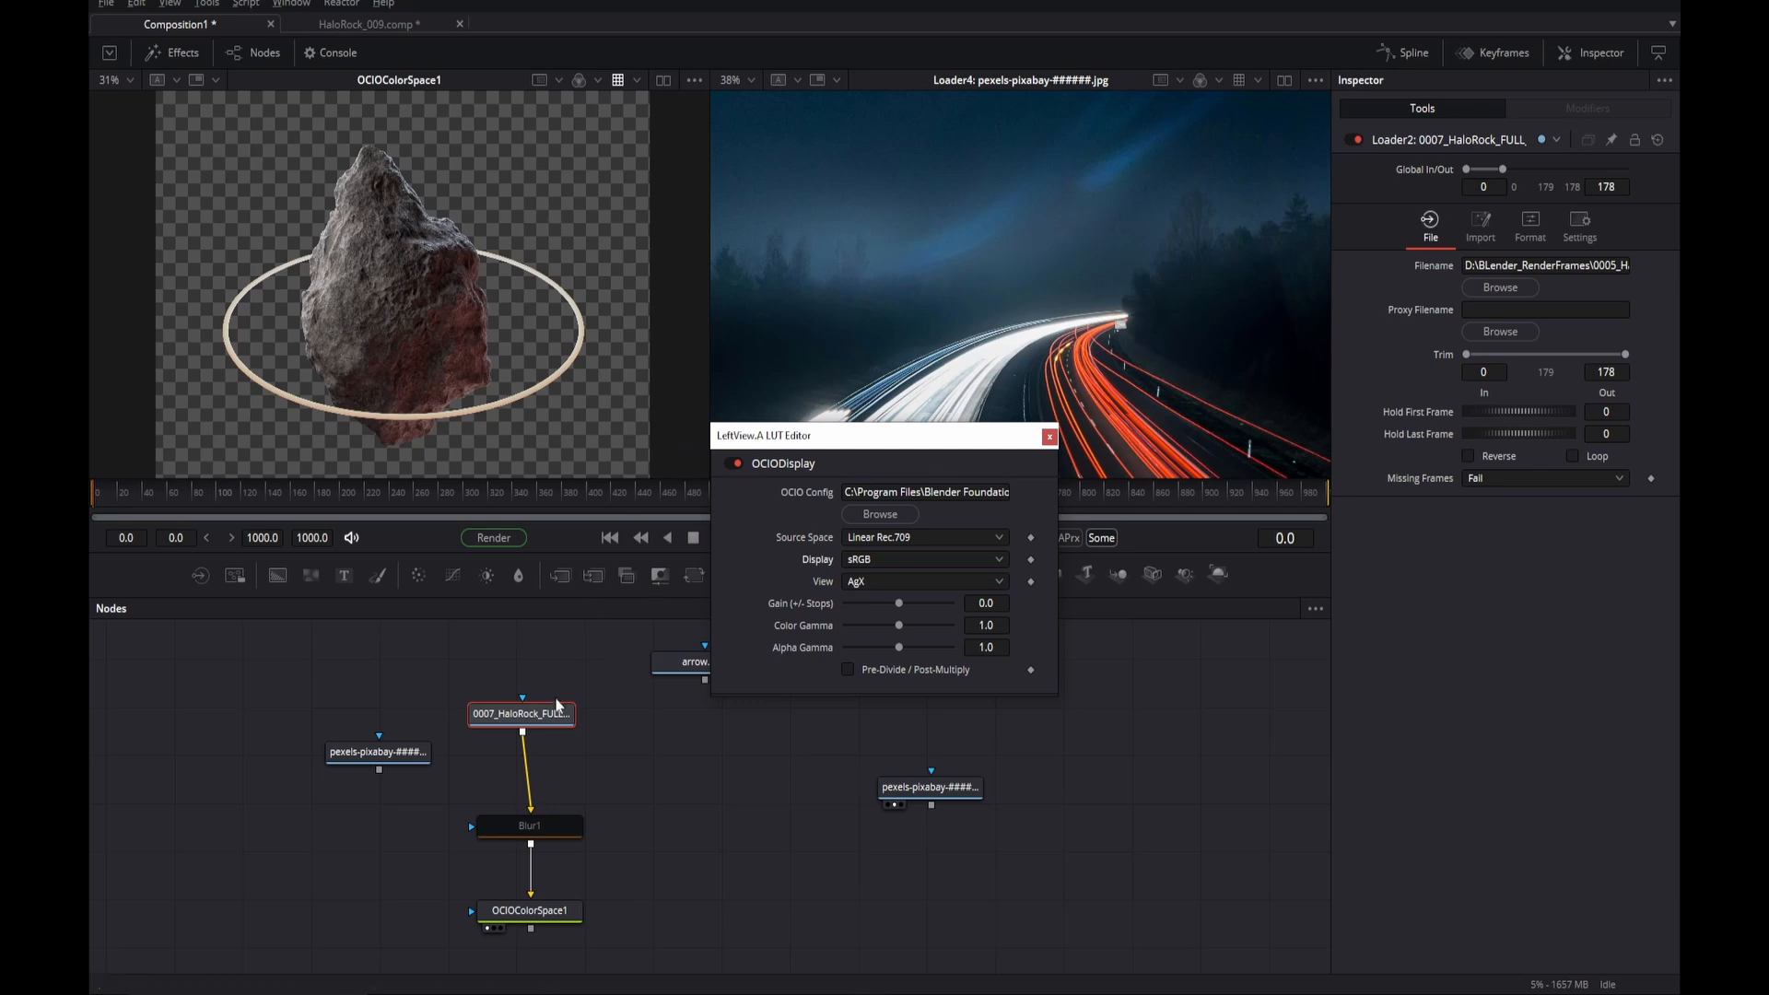
left_click(864, 578)
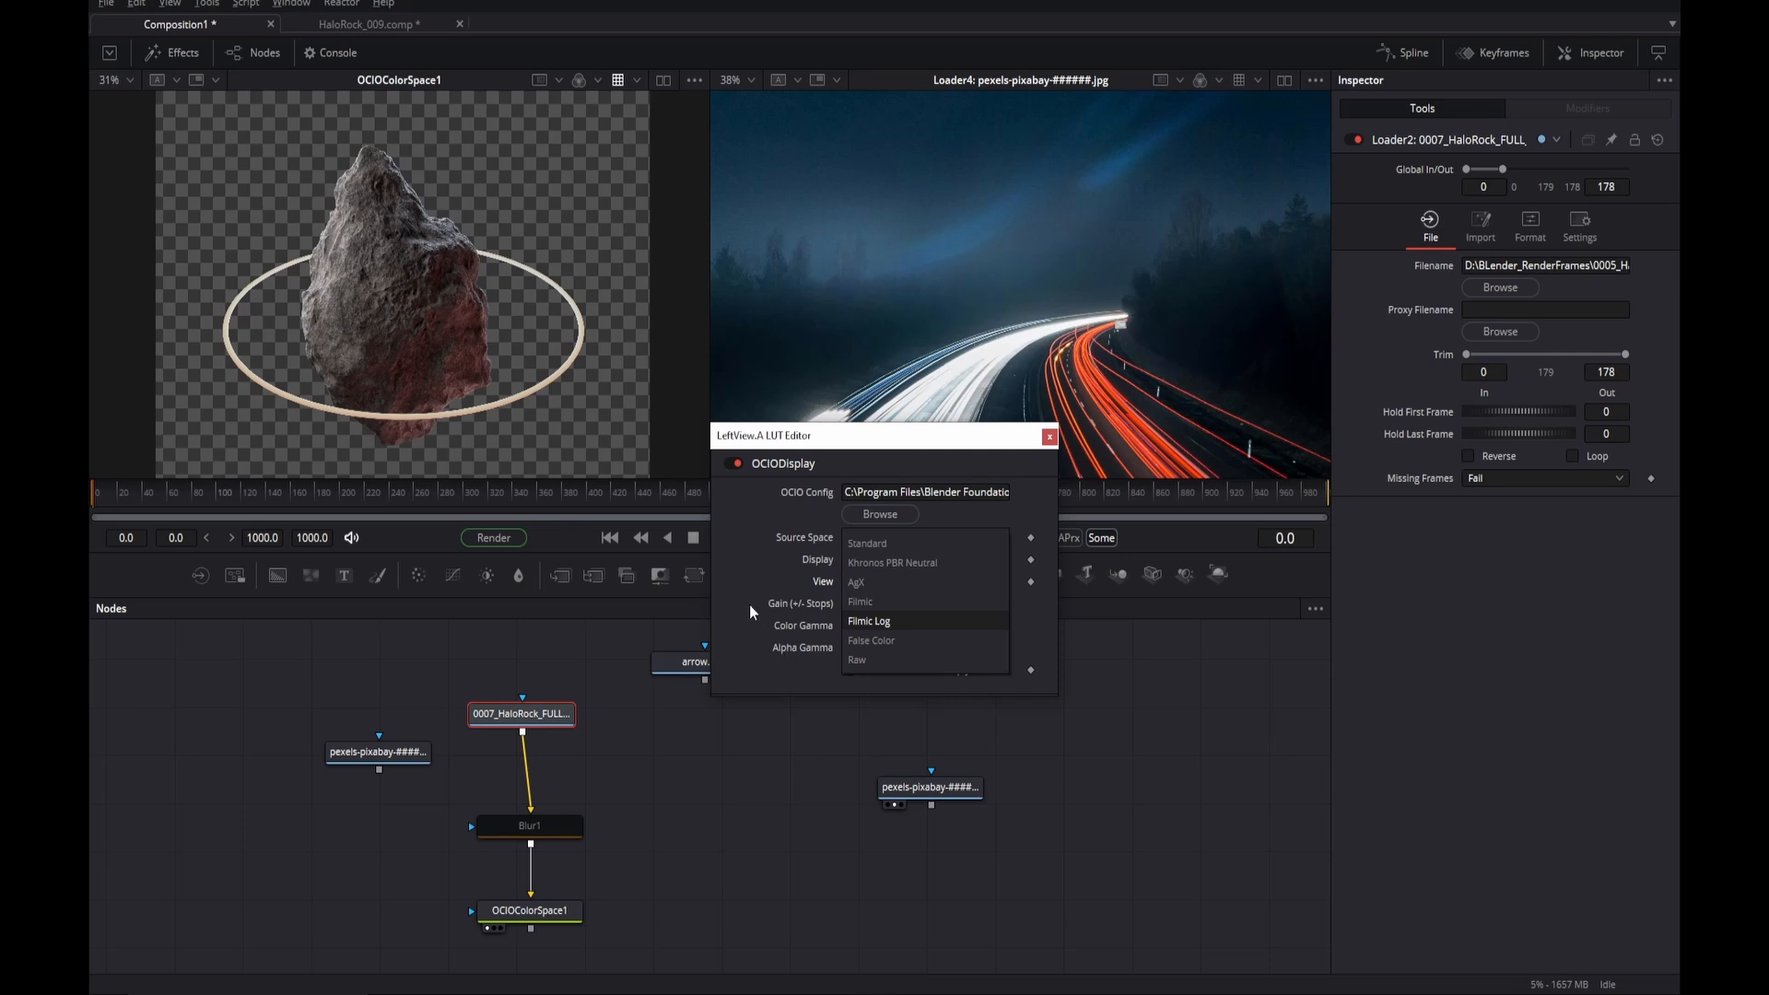
left_click(756, 573)
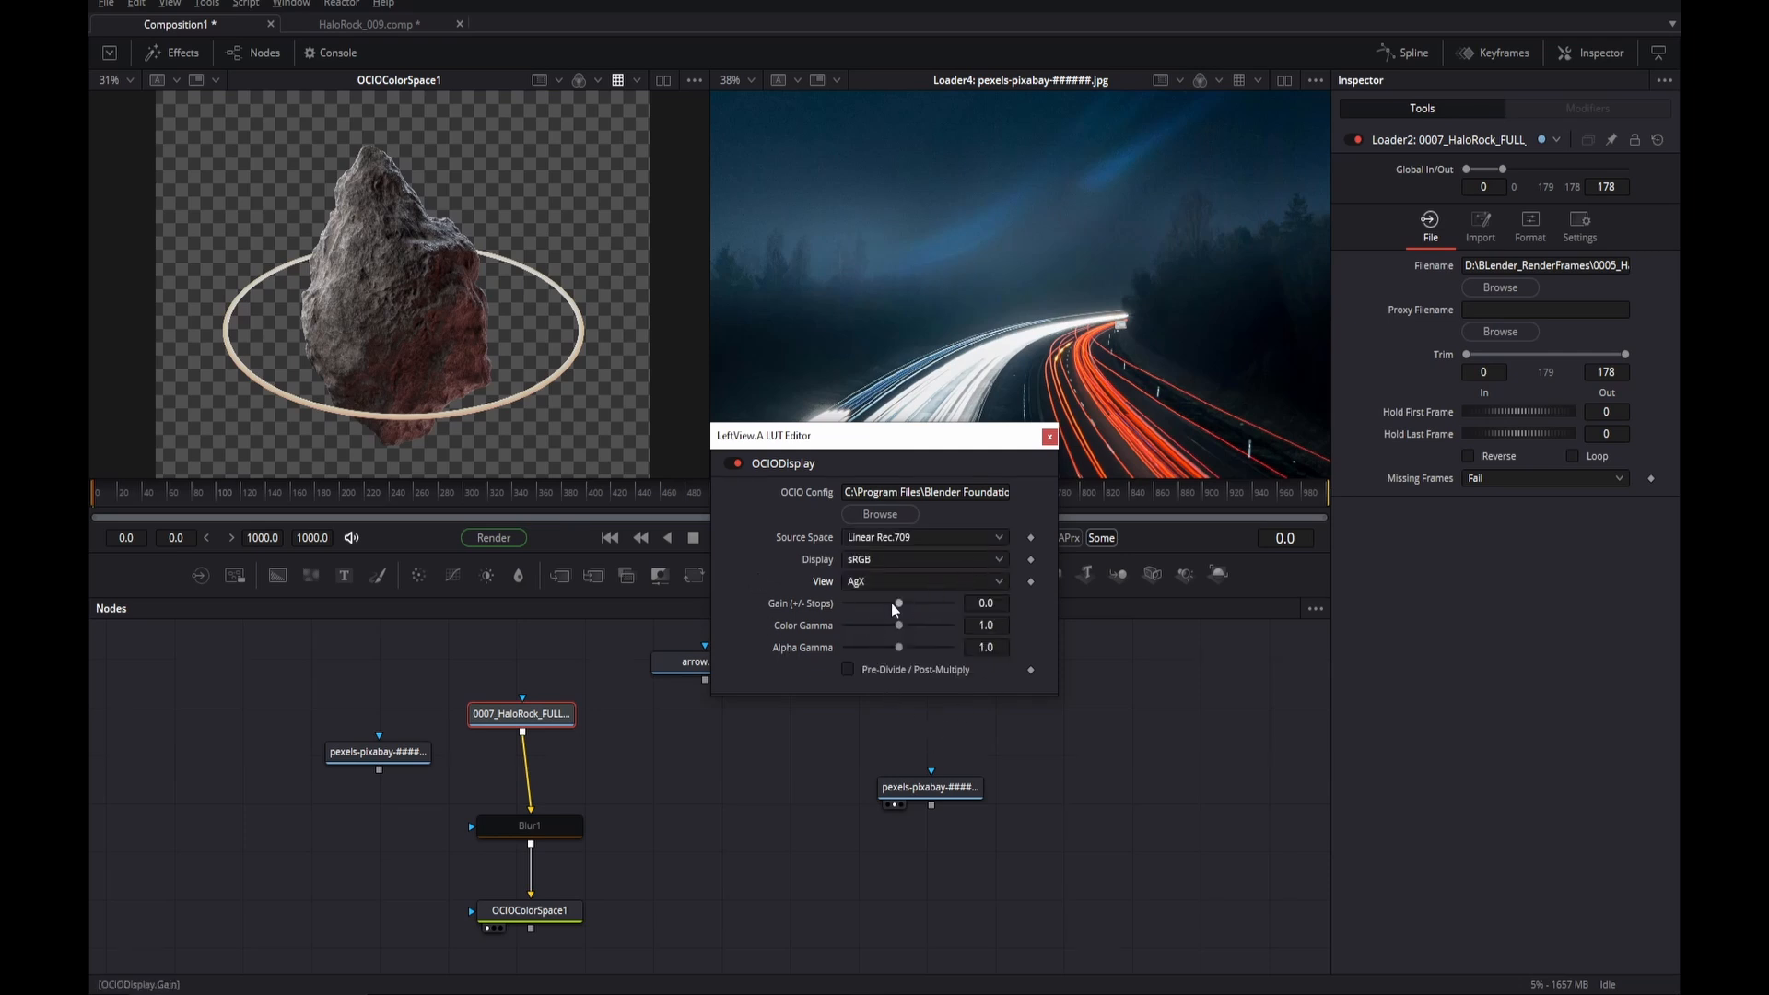
left_click(1050, 435)
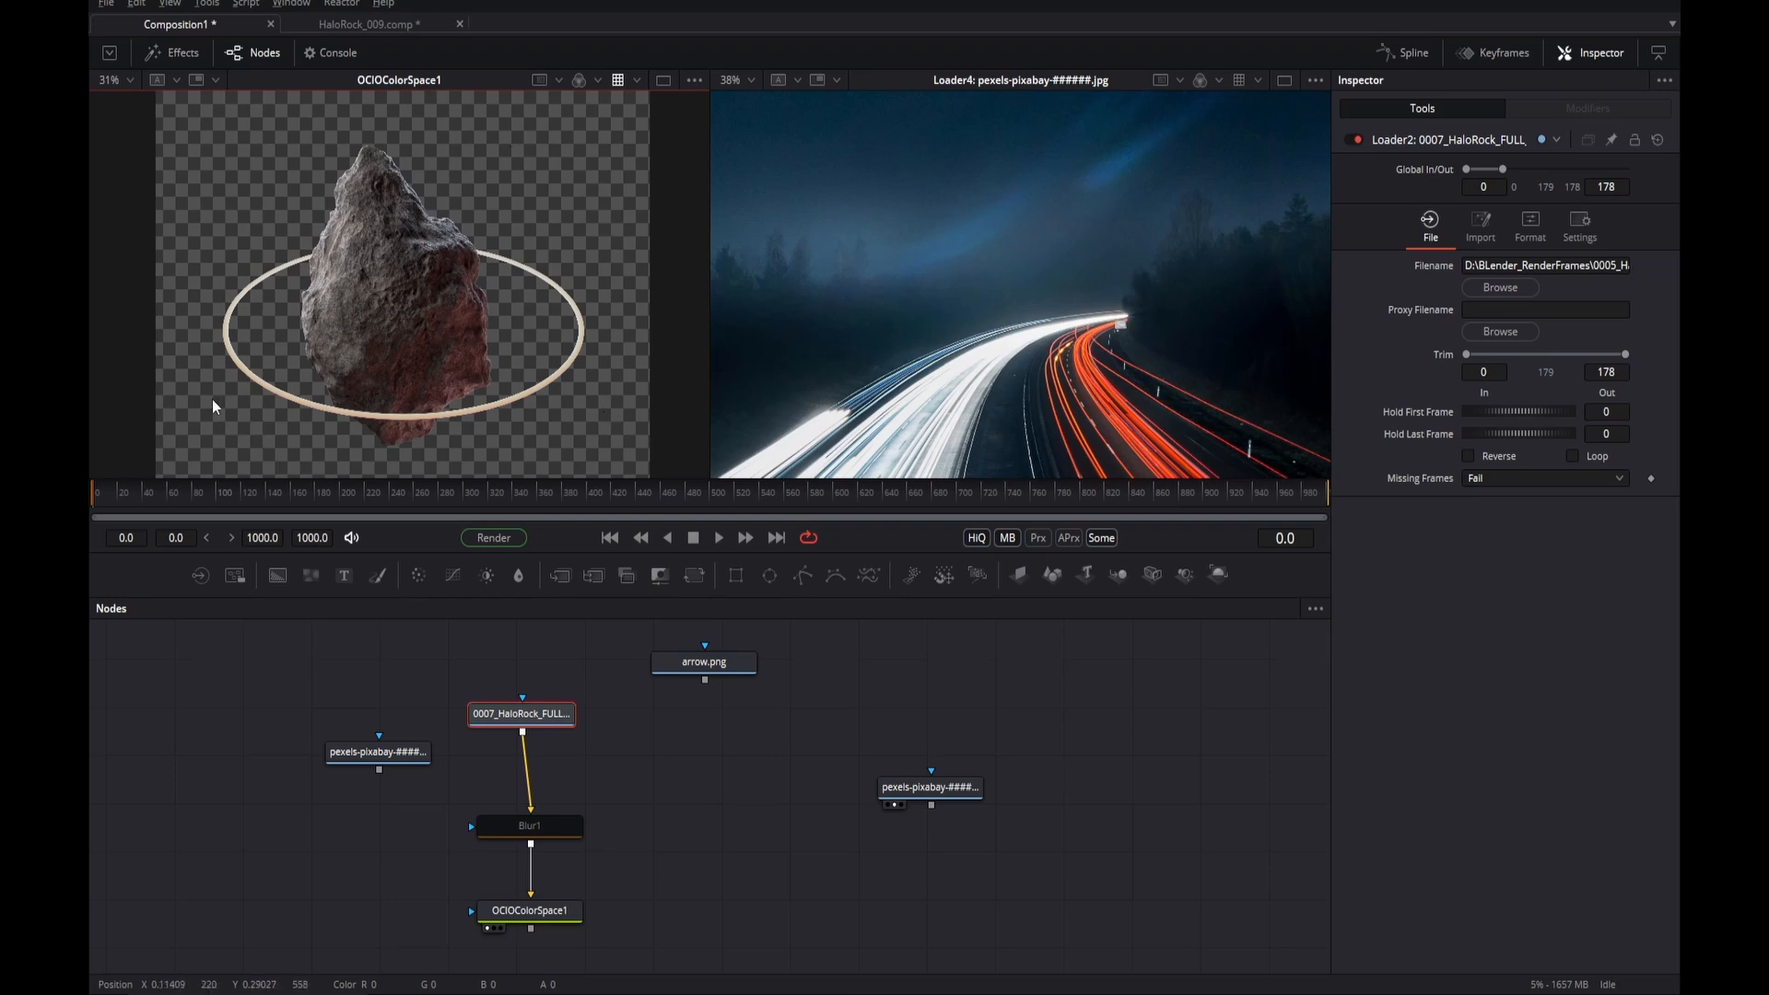
- Turn off the left viewer's LUT and show the OCIOColorSpace1 node's controls
left_click(619, 85)
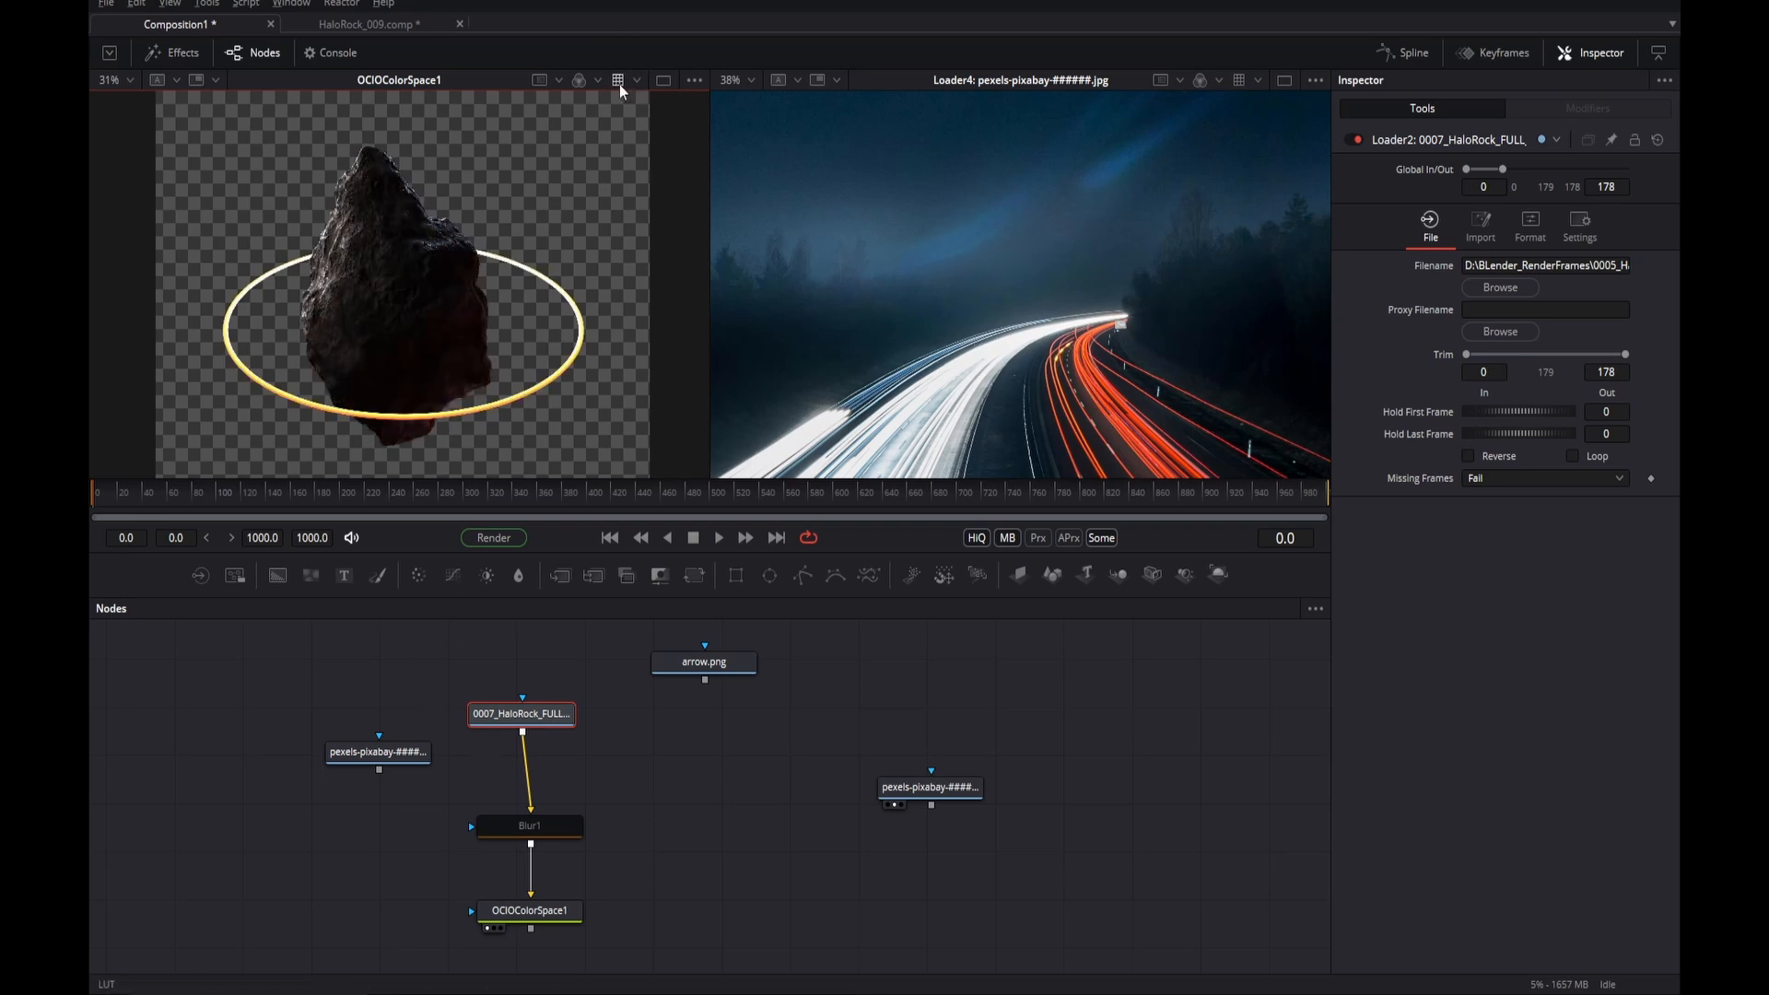
left_click(538, 917)
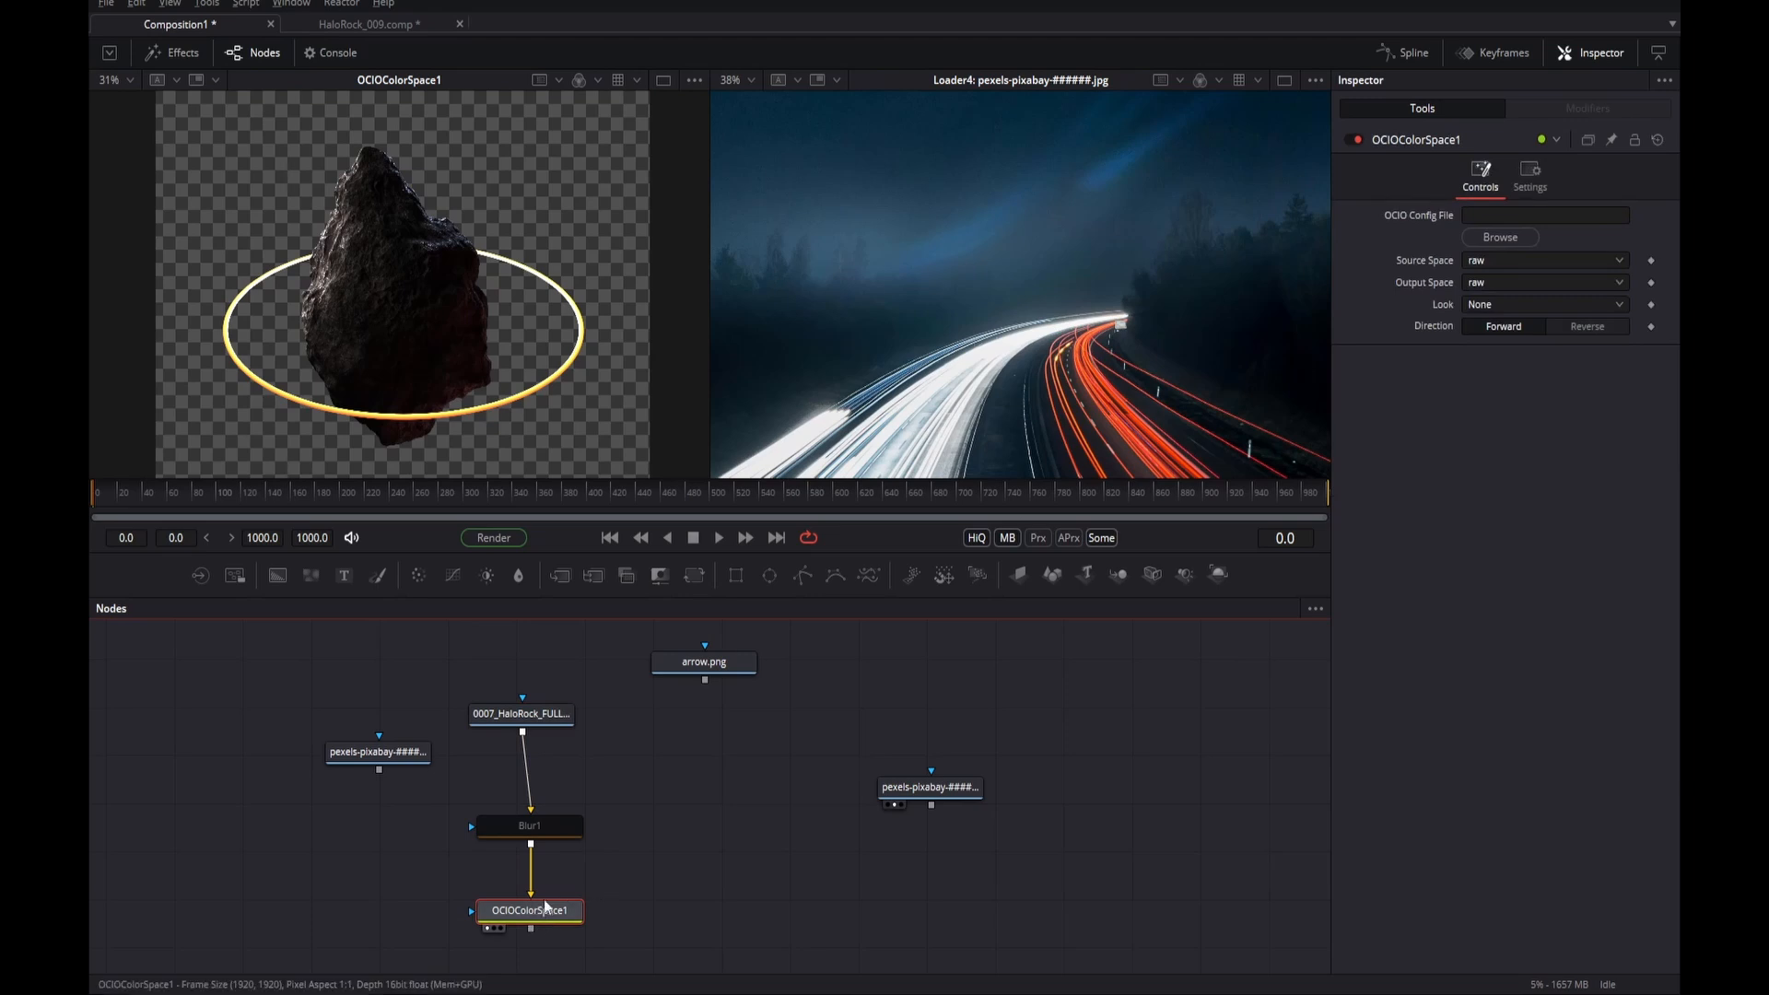
- Search the available tools for "ocio" and close the tool list without adding anything
left_click(627, 748)
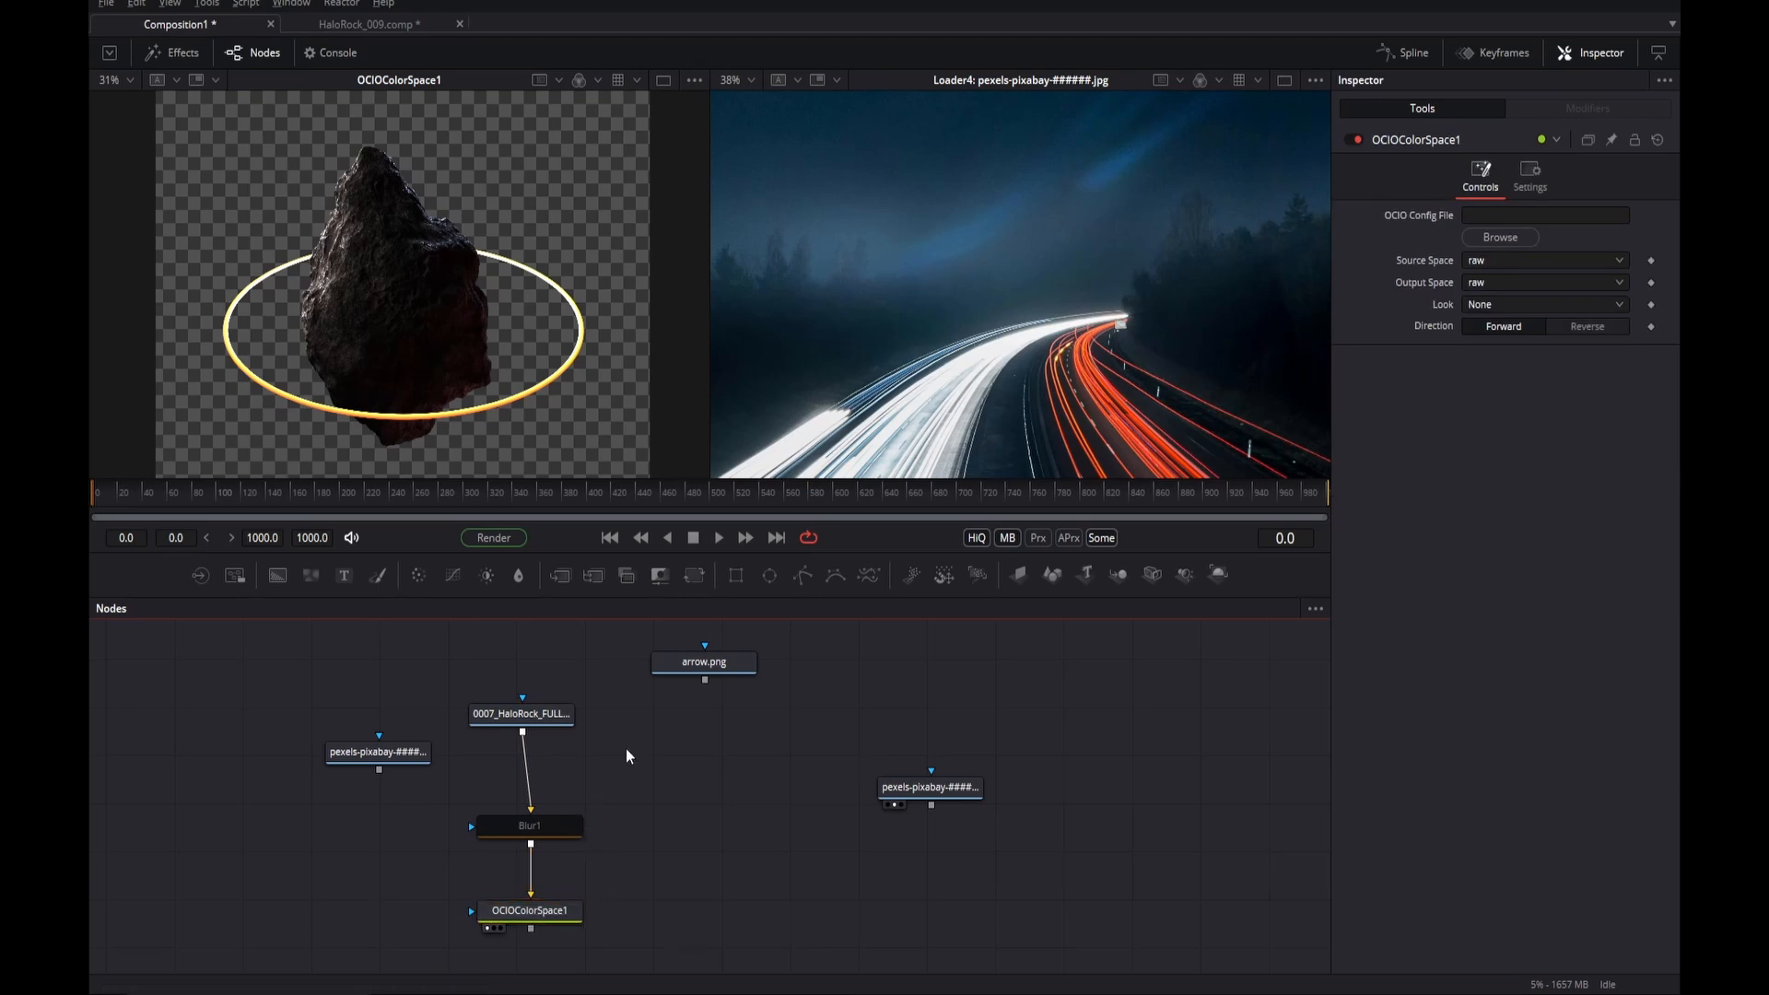
key("shift+space")
type("blur")
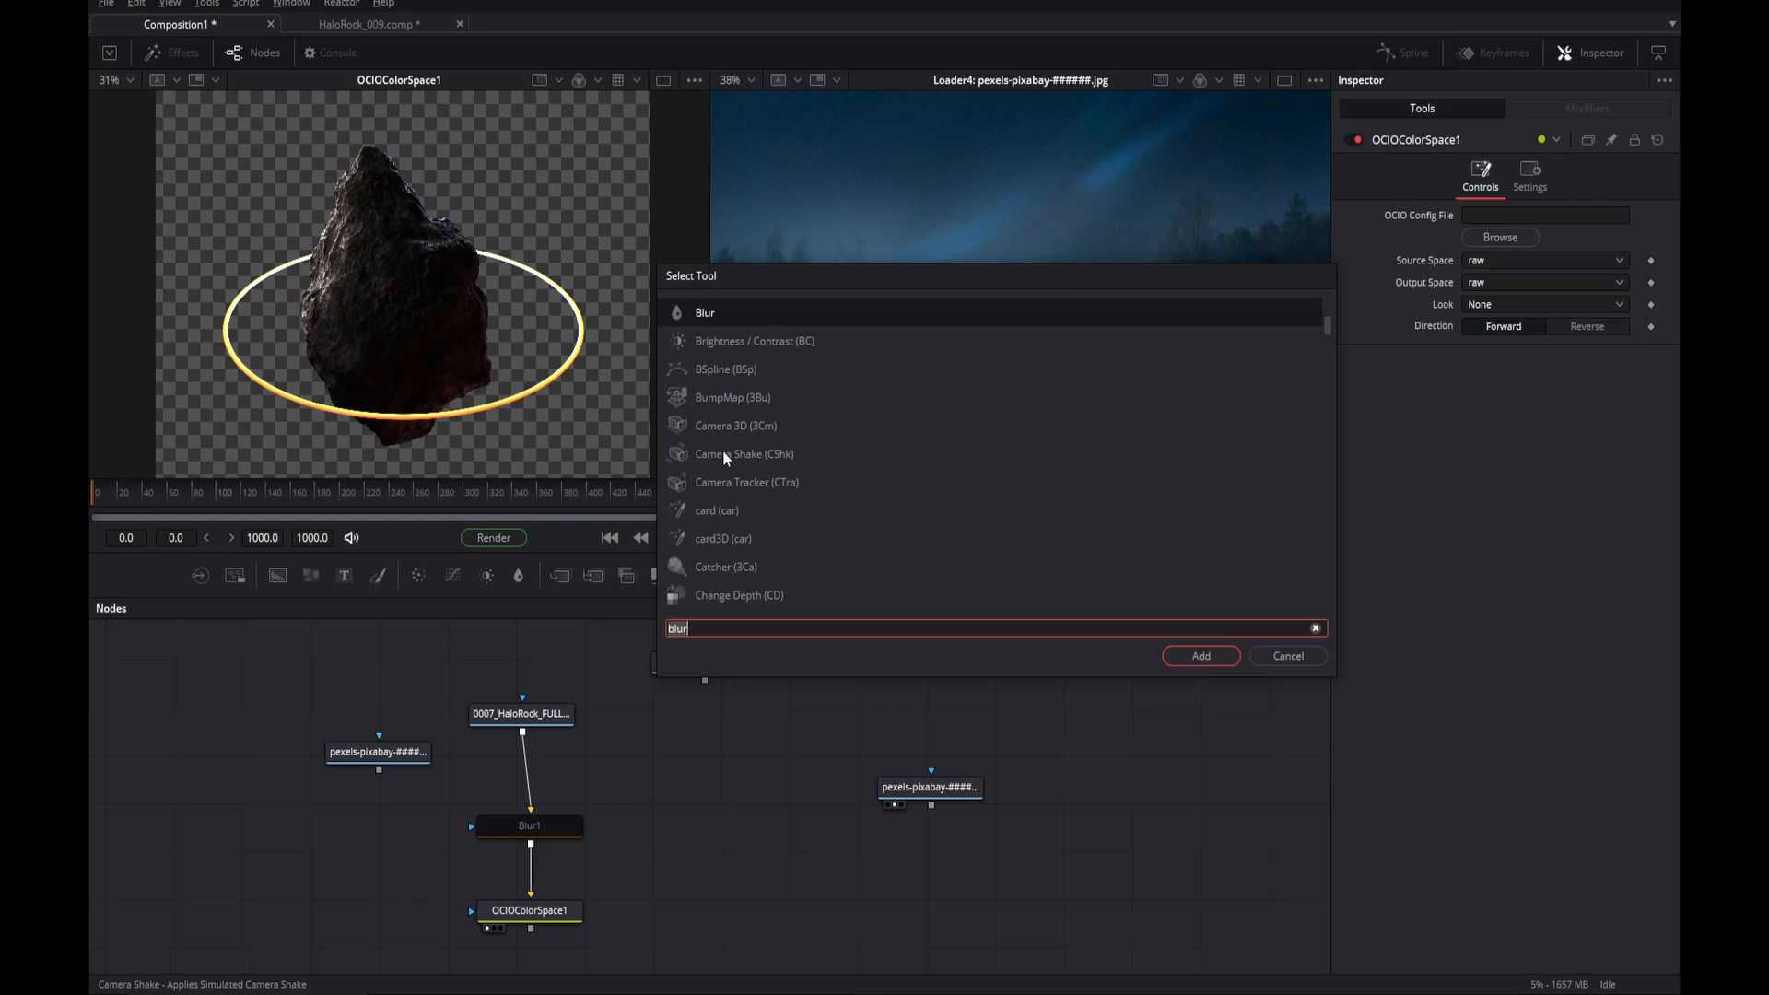
key("BackSpace")
key("BackSpace")
key("BackSpace")
key("BackSpace")
type("ocio")
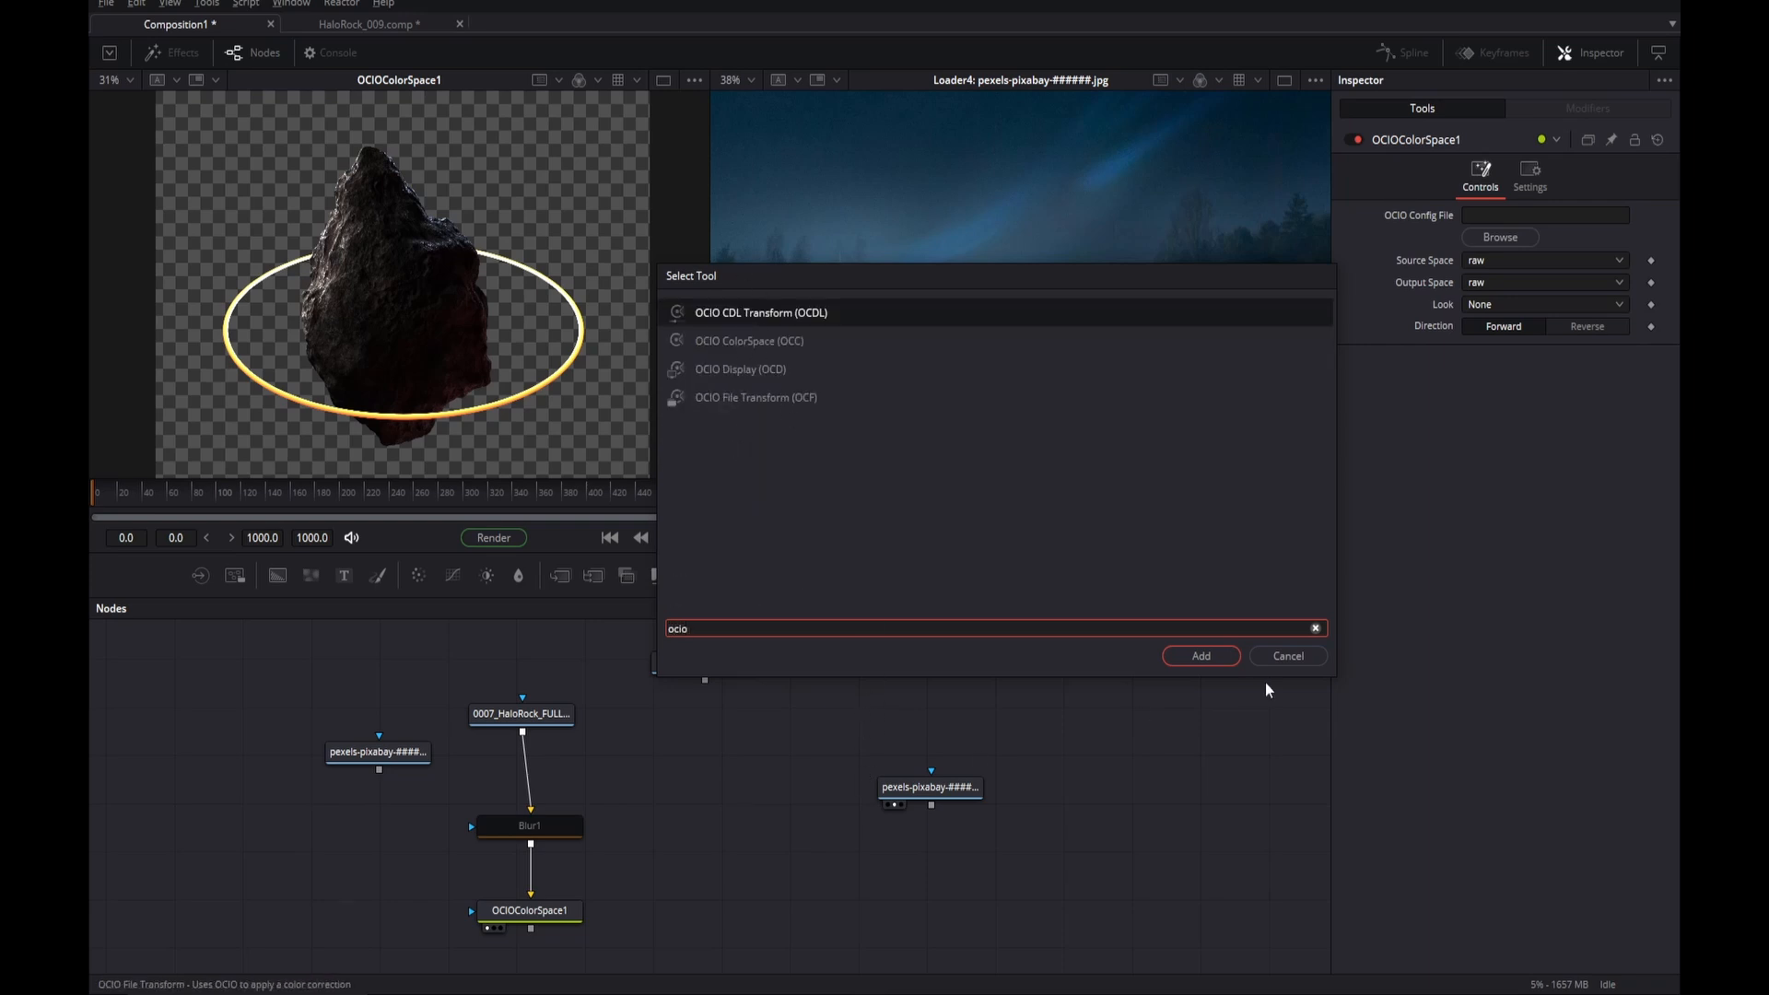
left_click(1290, 657)
- Add a separate OCIO ColorSpace node from the Color tools, then delete it
right_click(667, 754)
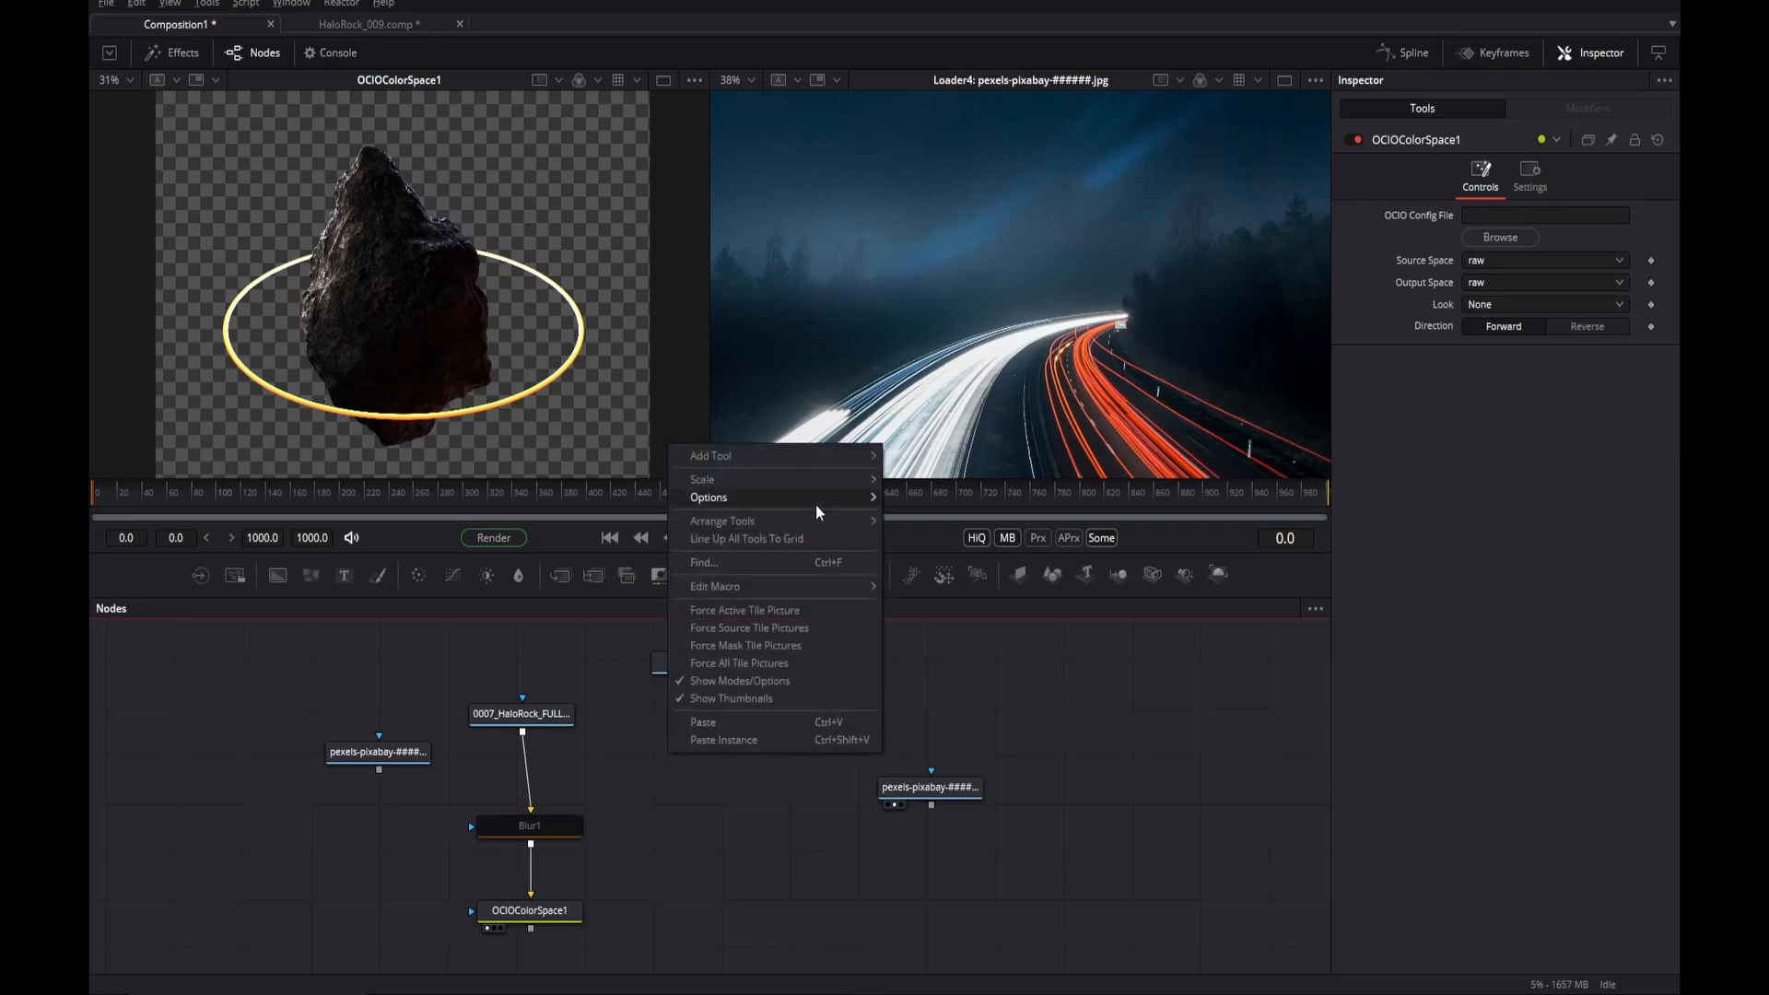
mouse_move(799, 462)
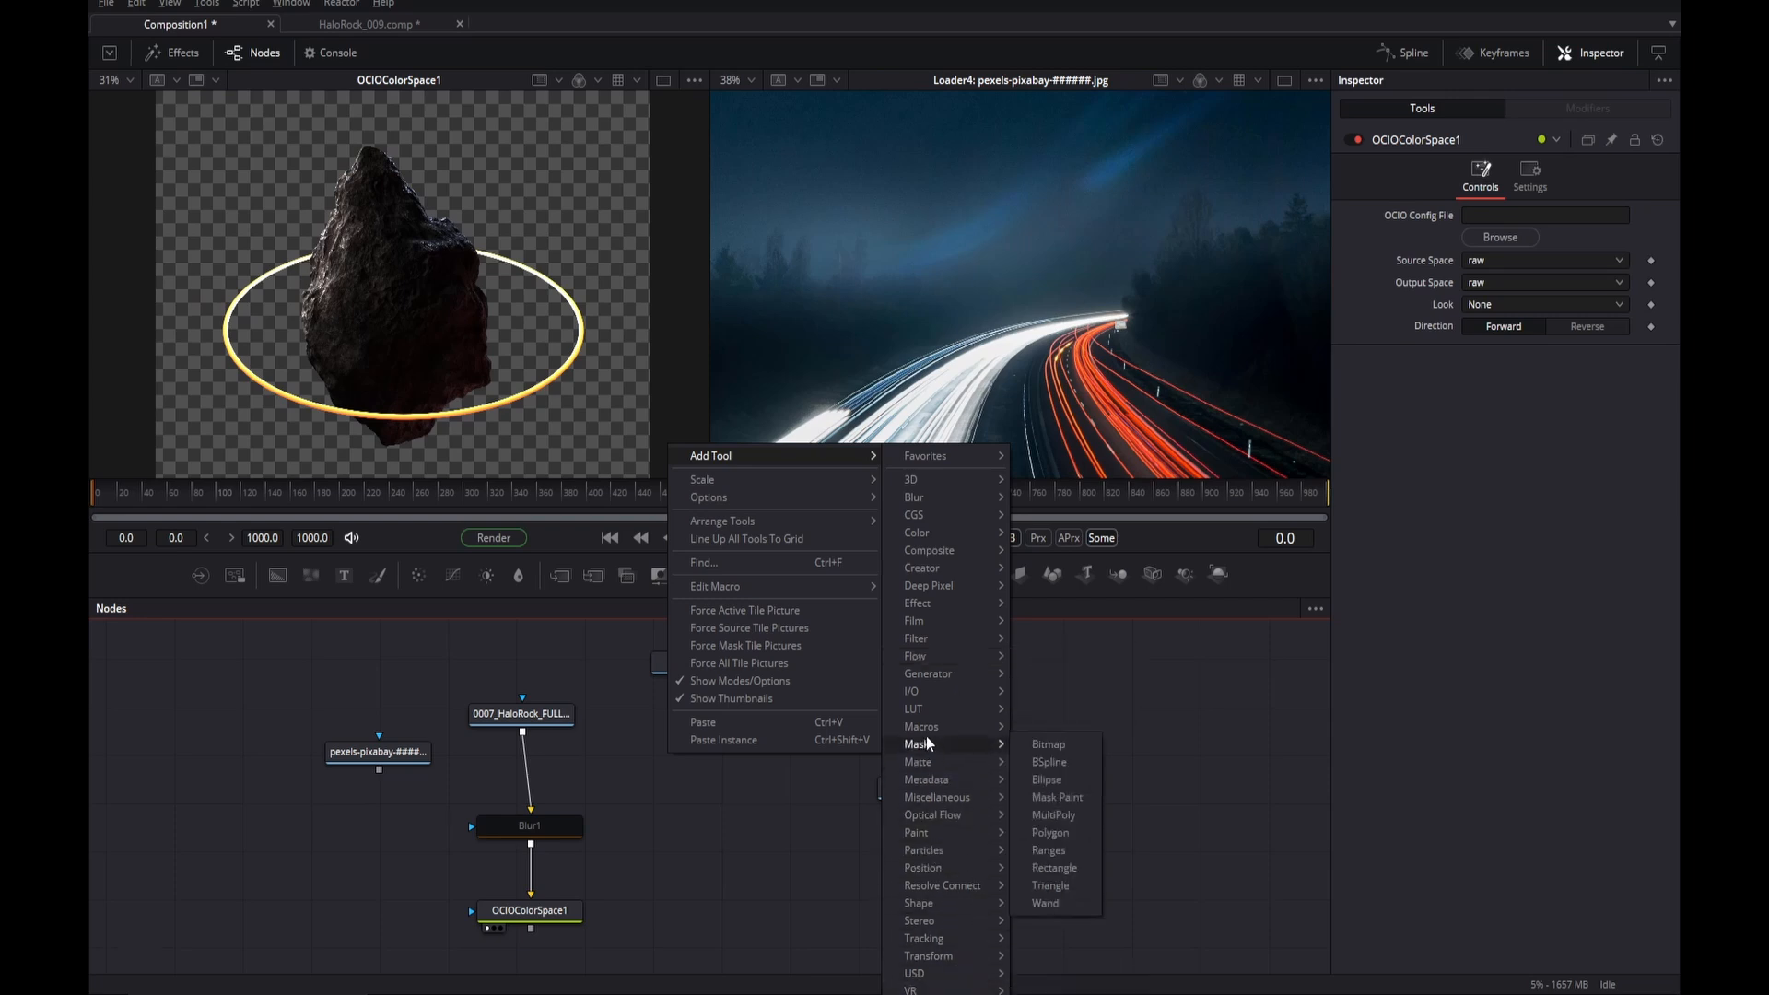
mouse_move(947, 782)
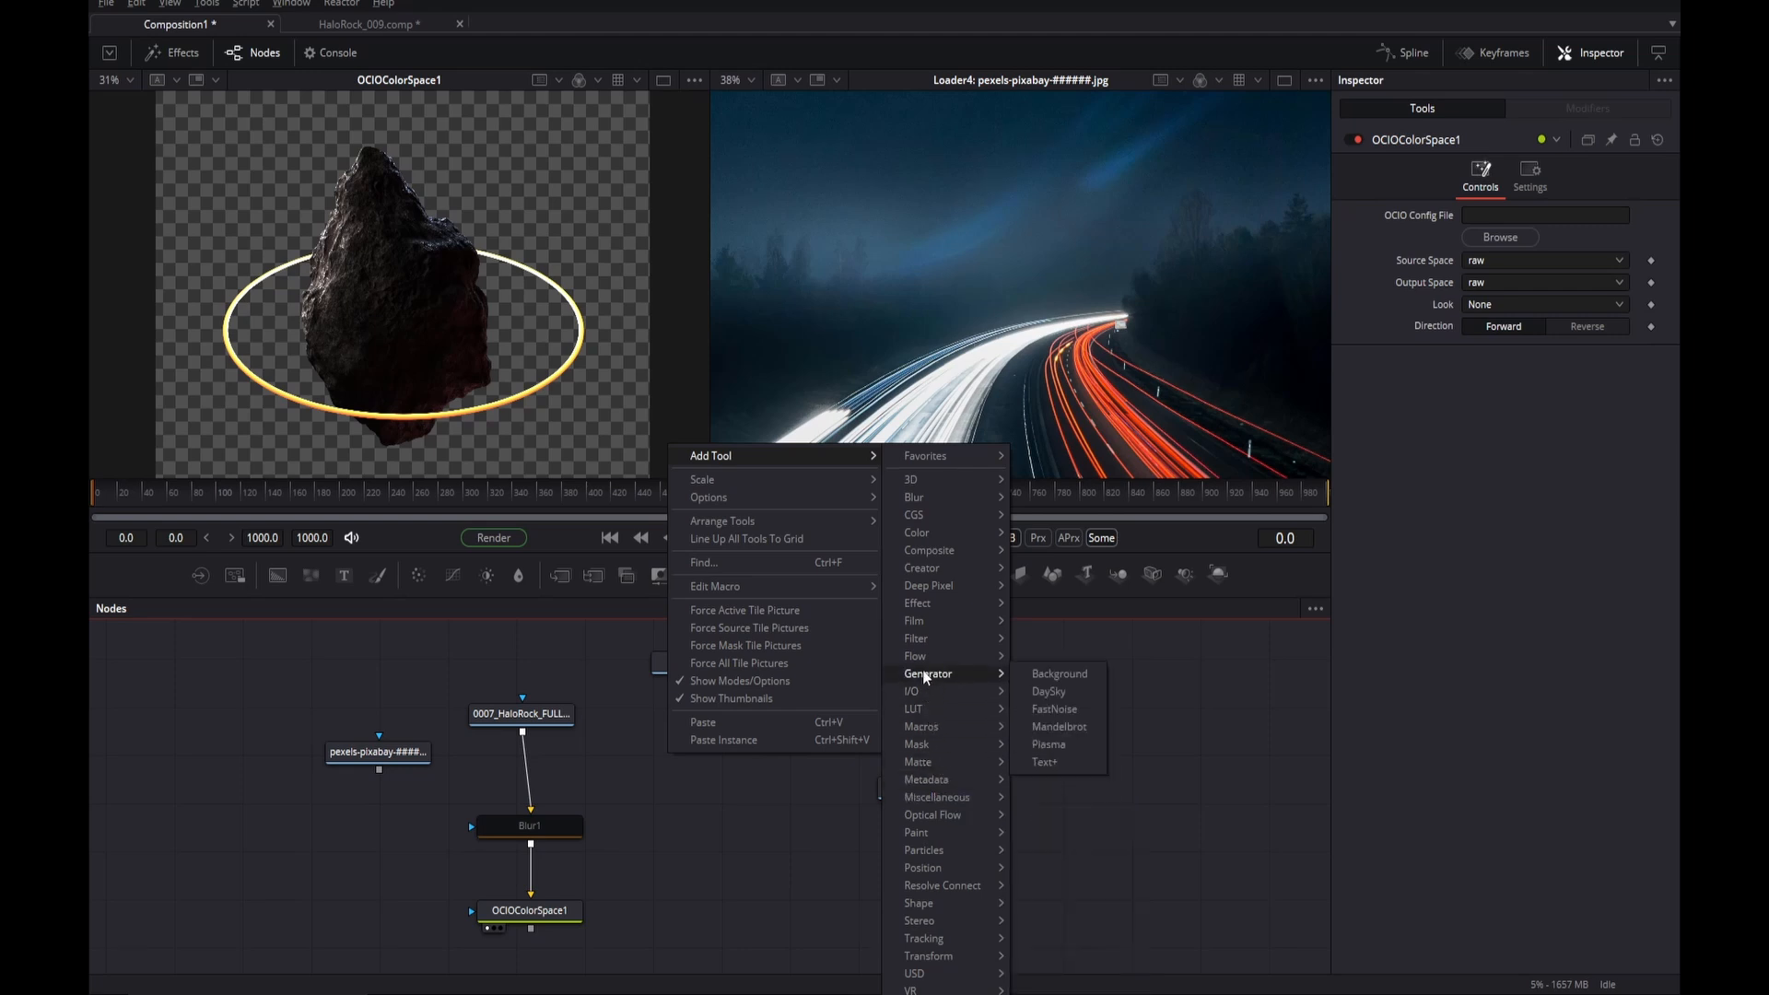
mouse_move(927, 532)
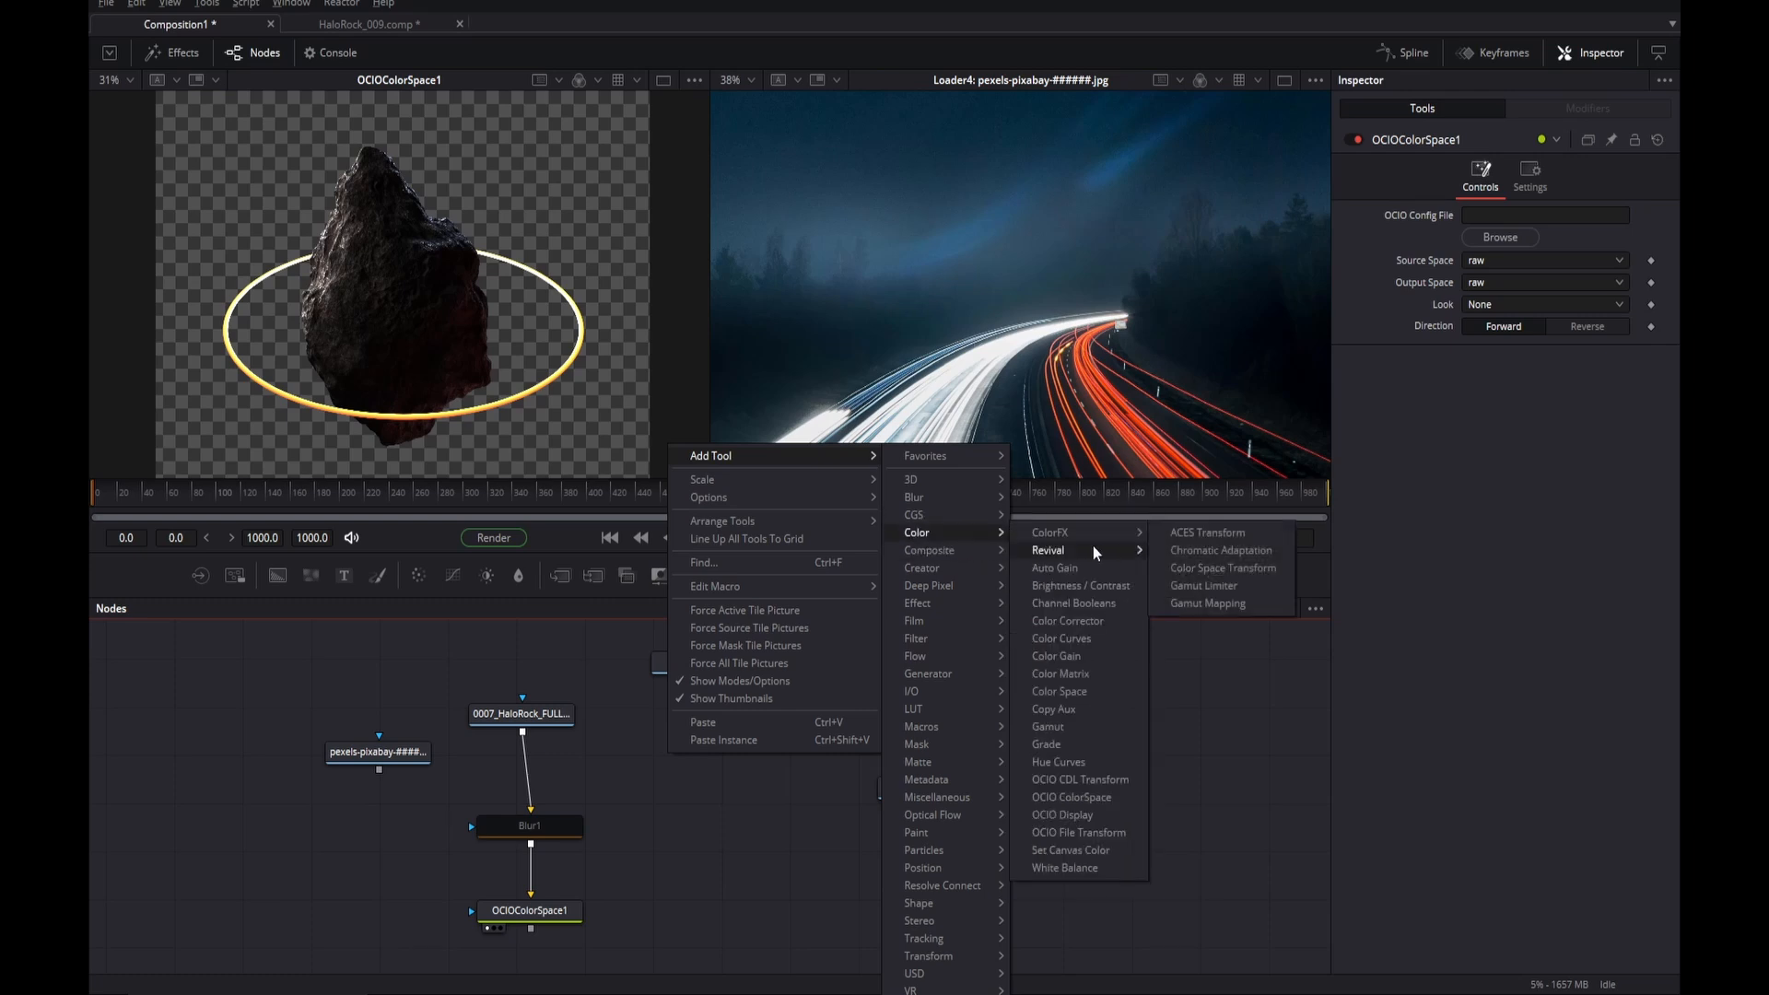
left_click(1082, 796)
mouse_move(693, 769)
left_mouse_down()
mouse_move(744, 769)
mouse_move(709, 782)
left_mouse_up()
key("Delete")
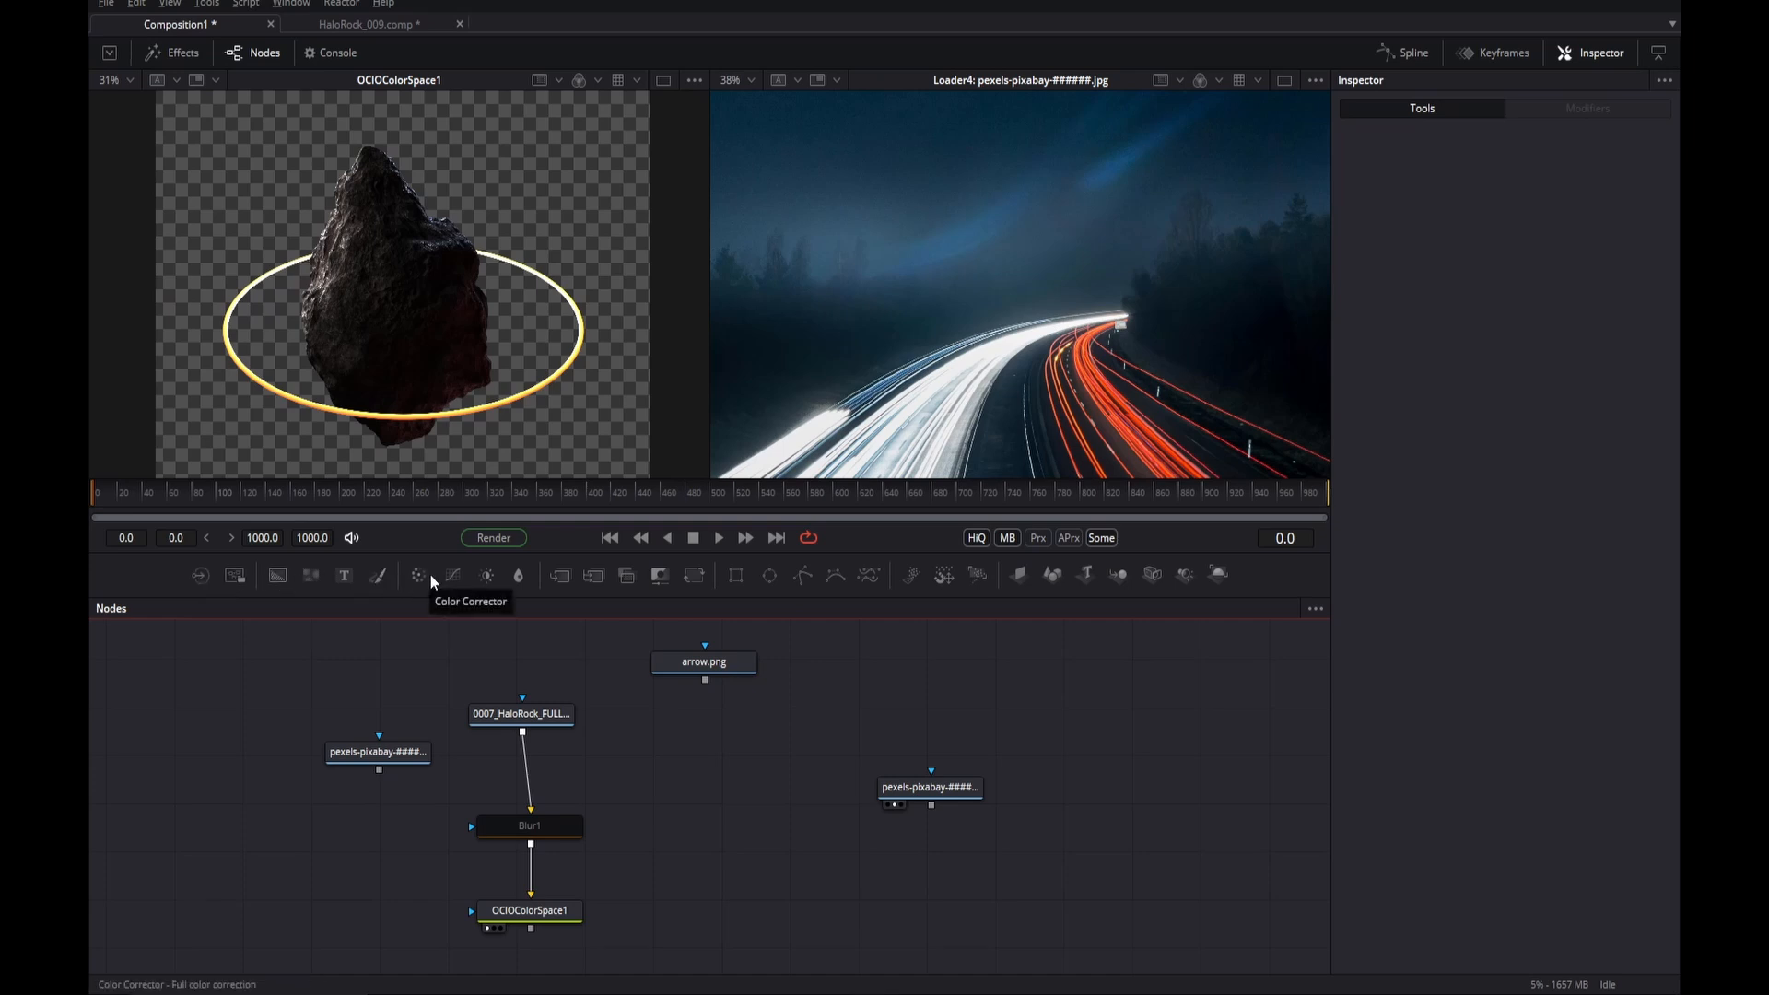
- Insert a Brightness/Contrast node before Blur1 with gain 0.92, lift -0.31 and gamma 1.51, viewed with the left viewer's LUT on
left_click(487, 575)
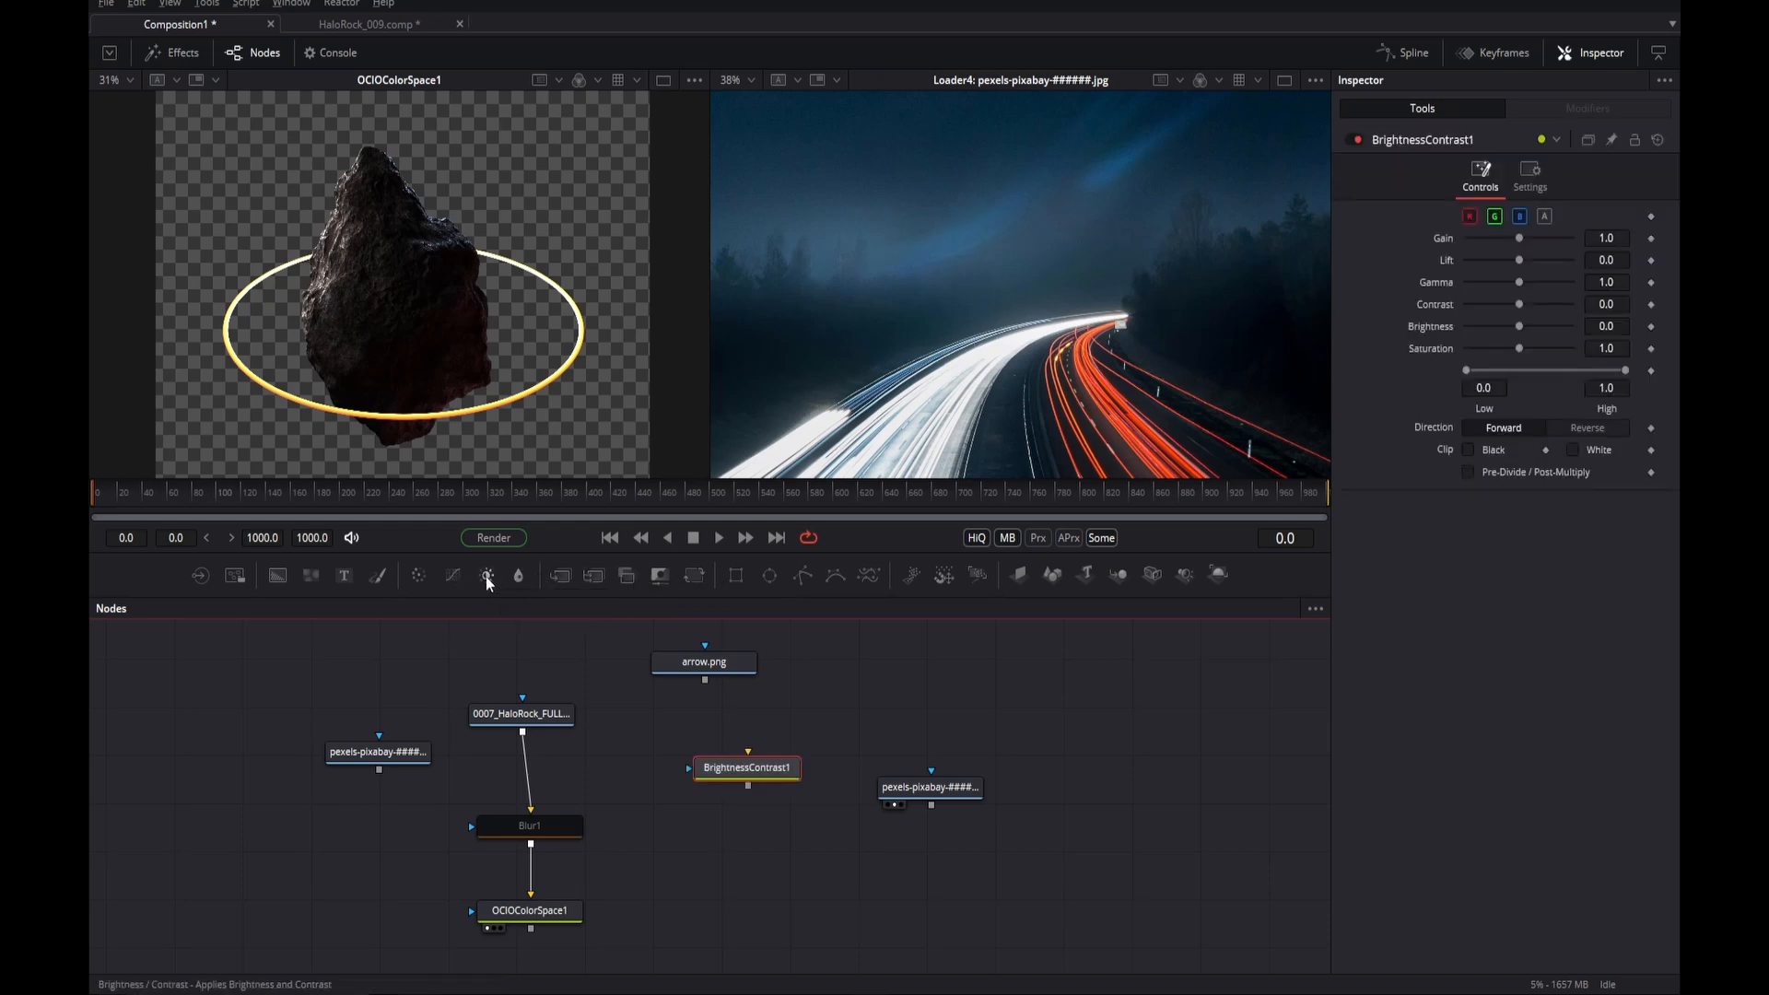
left_click(618, 80)
left_click_drag(751, 777, 561, 762)
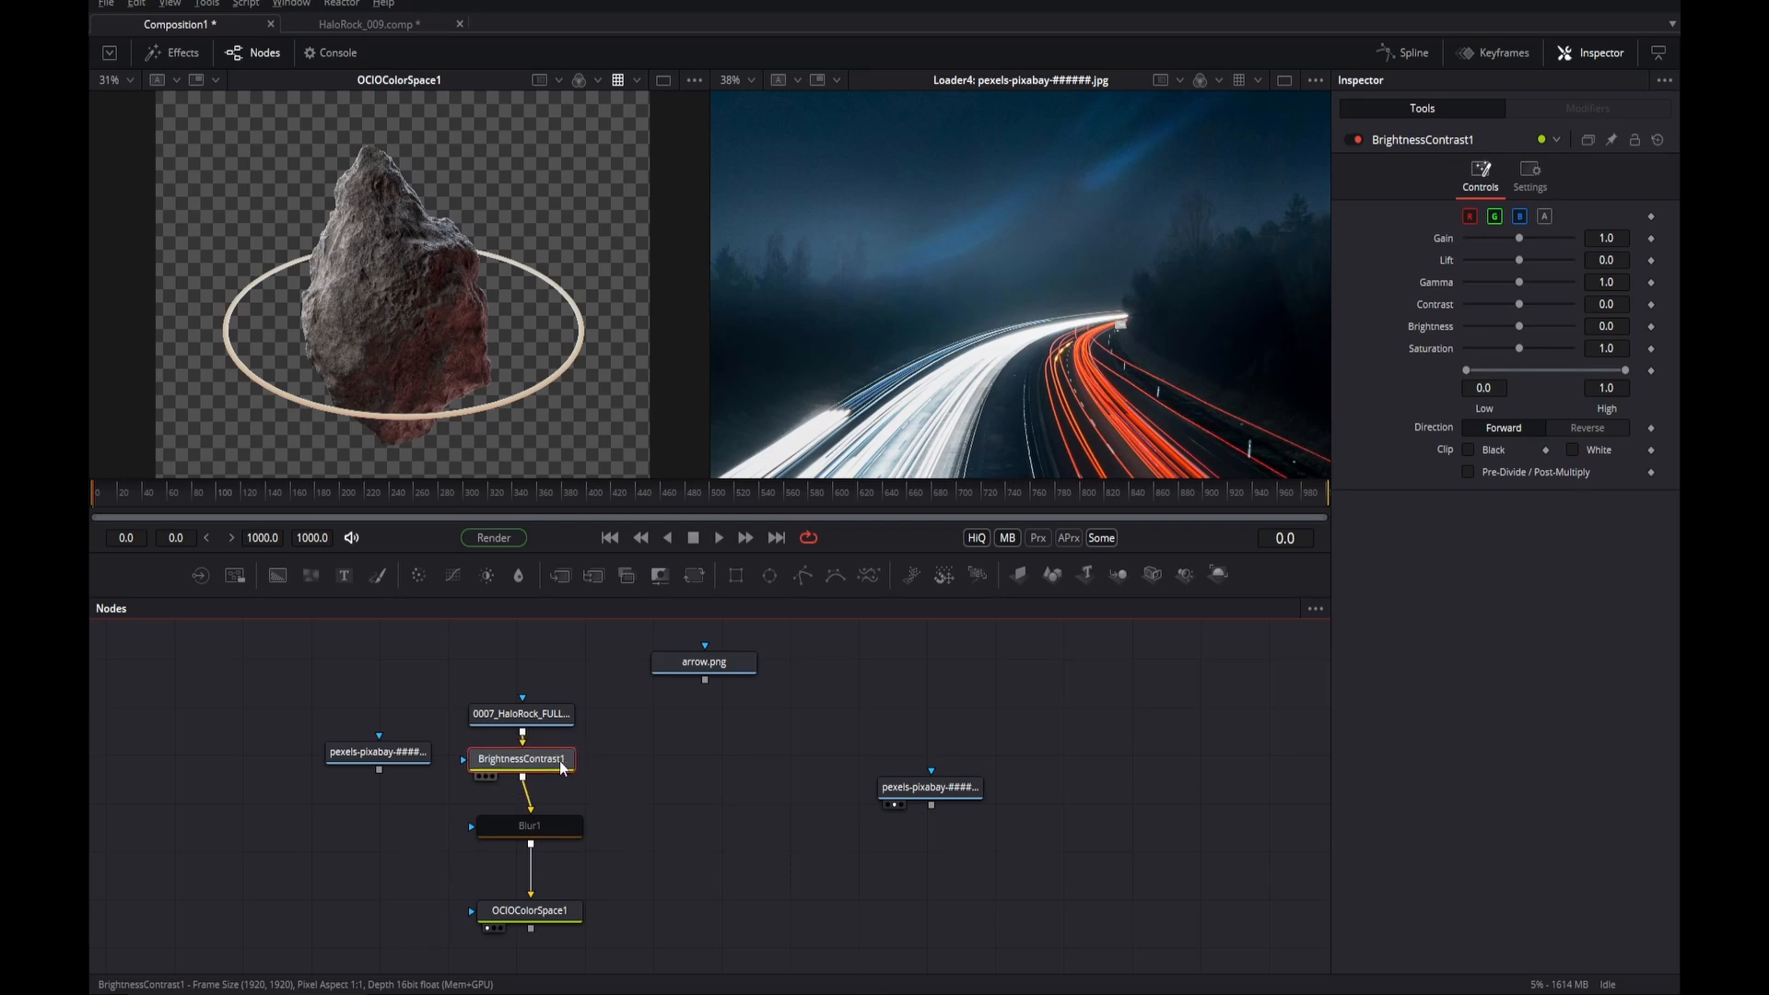
mouse_move(572, 774)
left_mouse_down()
mouse_move(773, 761)
mouse_move(524, 775)
mouse_move(573, 777)
left_mouse_up()
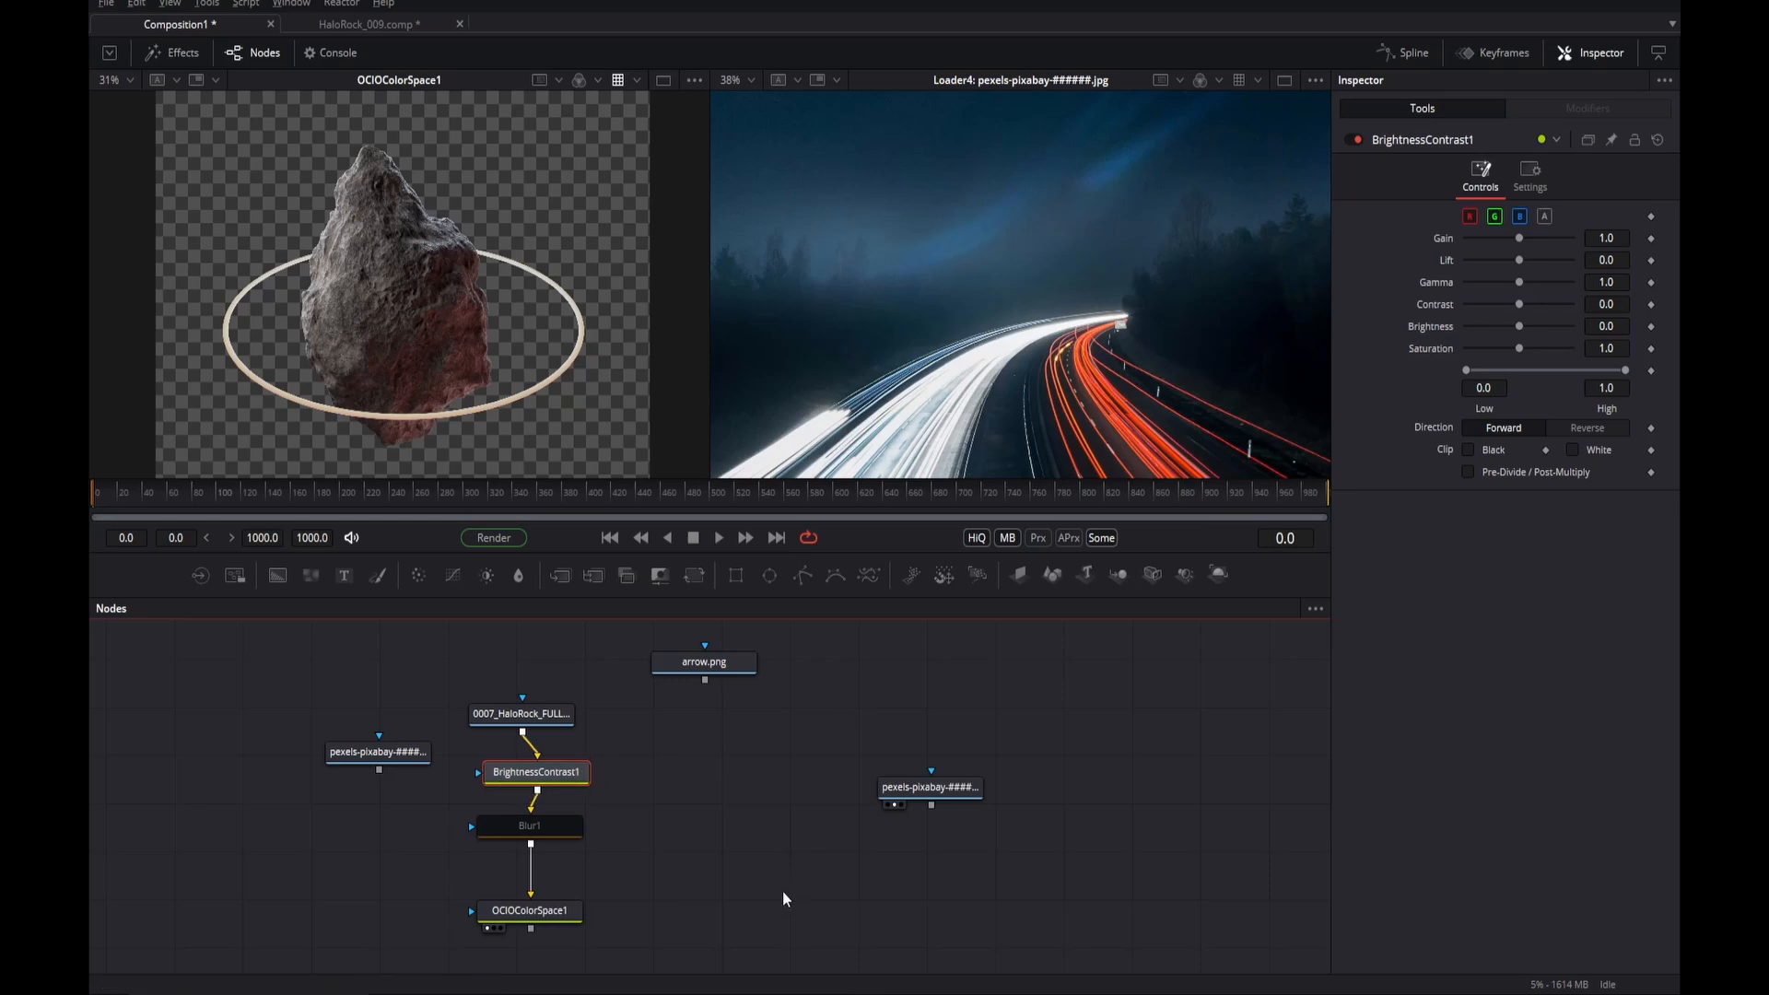
left_click_drag(1522, 239, 1526, 282)
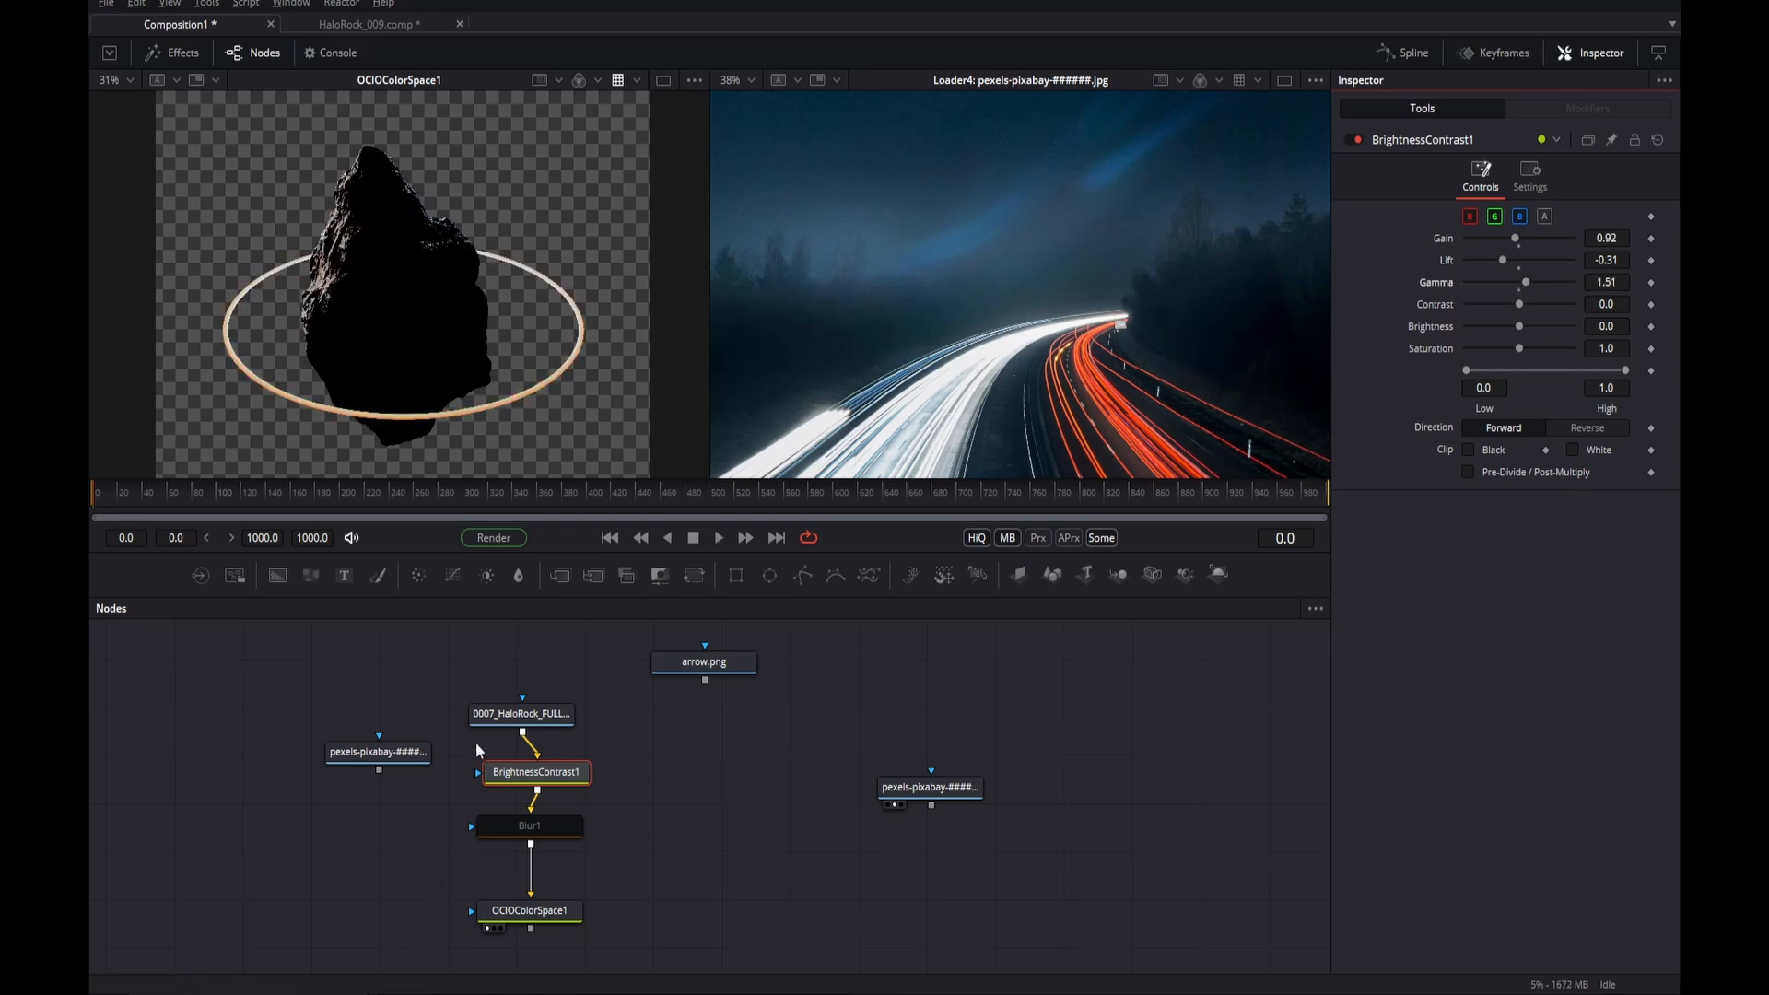
- Delete the Brightness/Contrast node from the chain and shift the HaloRock loader slightly up
left_click(545, 778)
key("Delete")
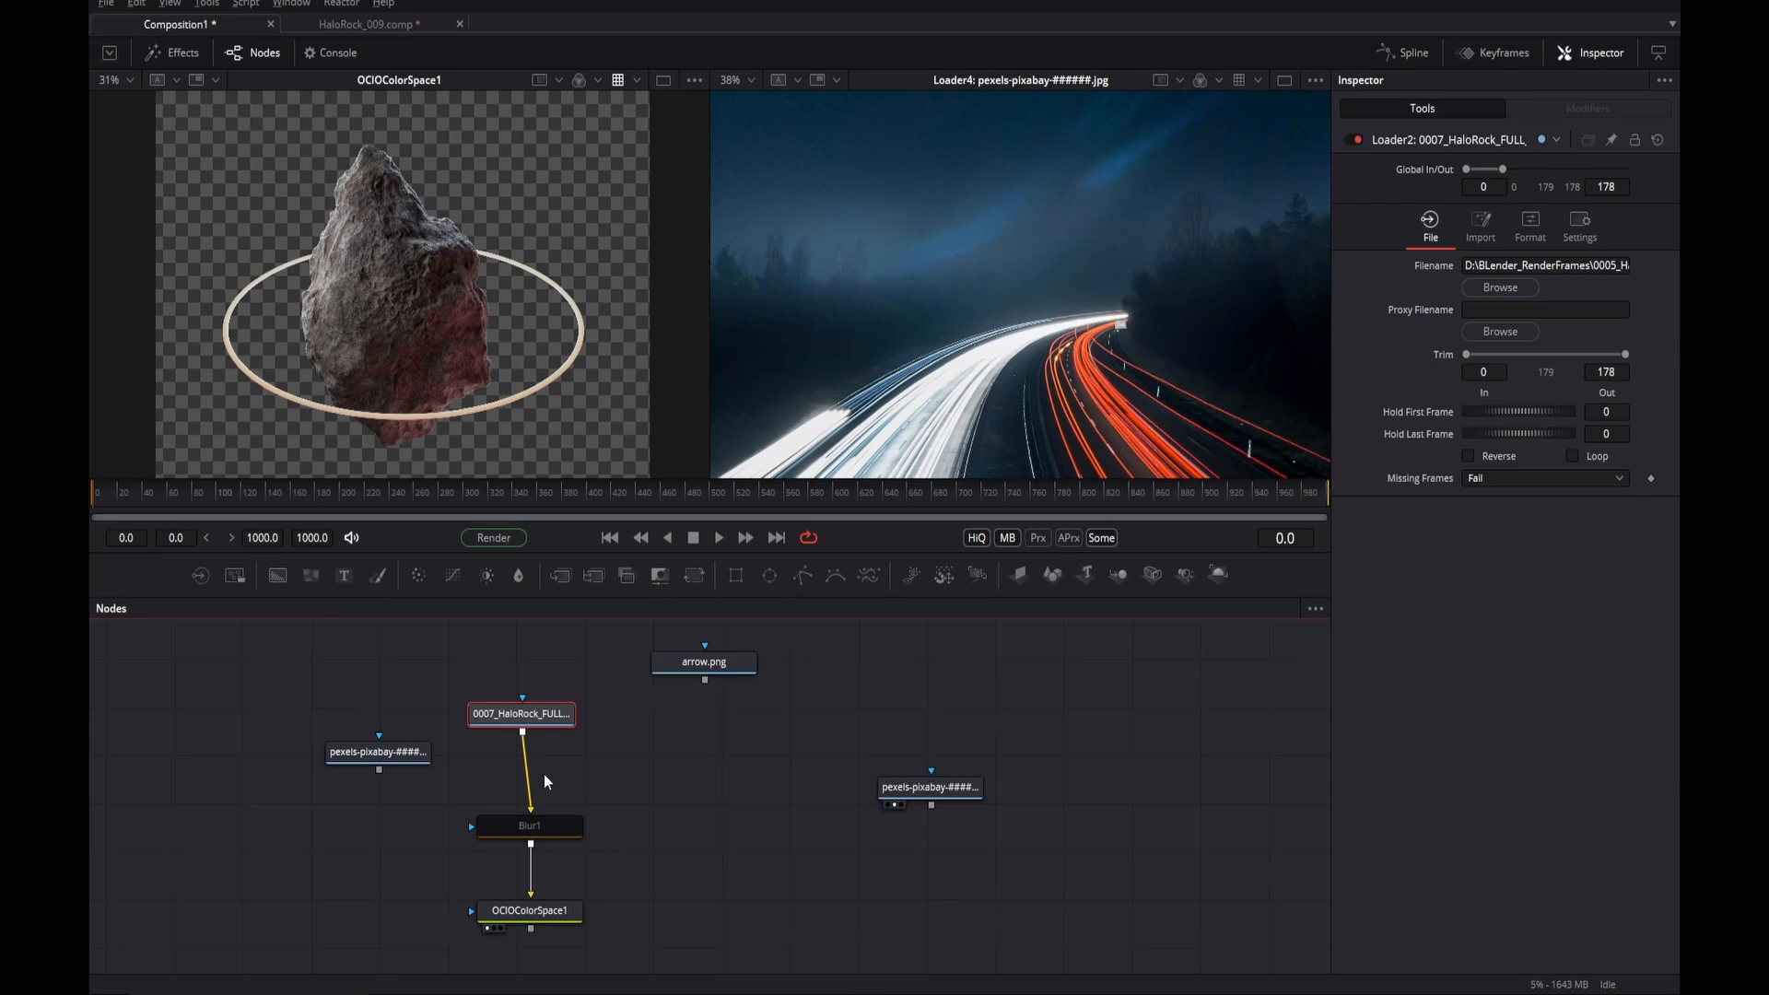
key("ctrl+z")
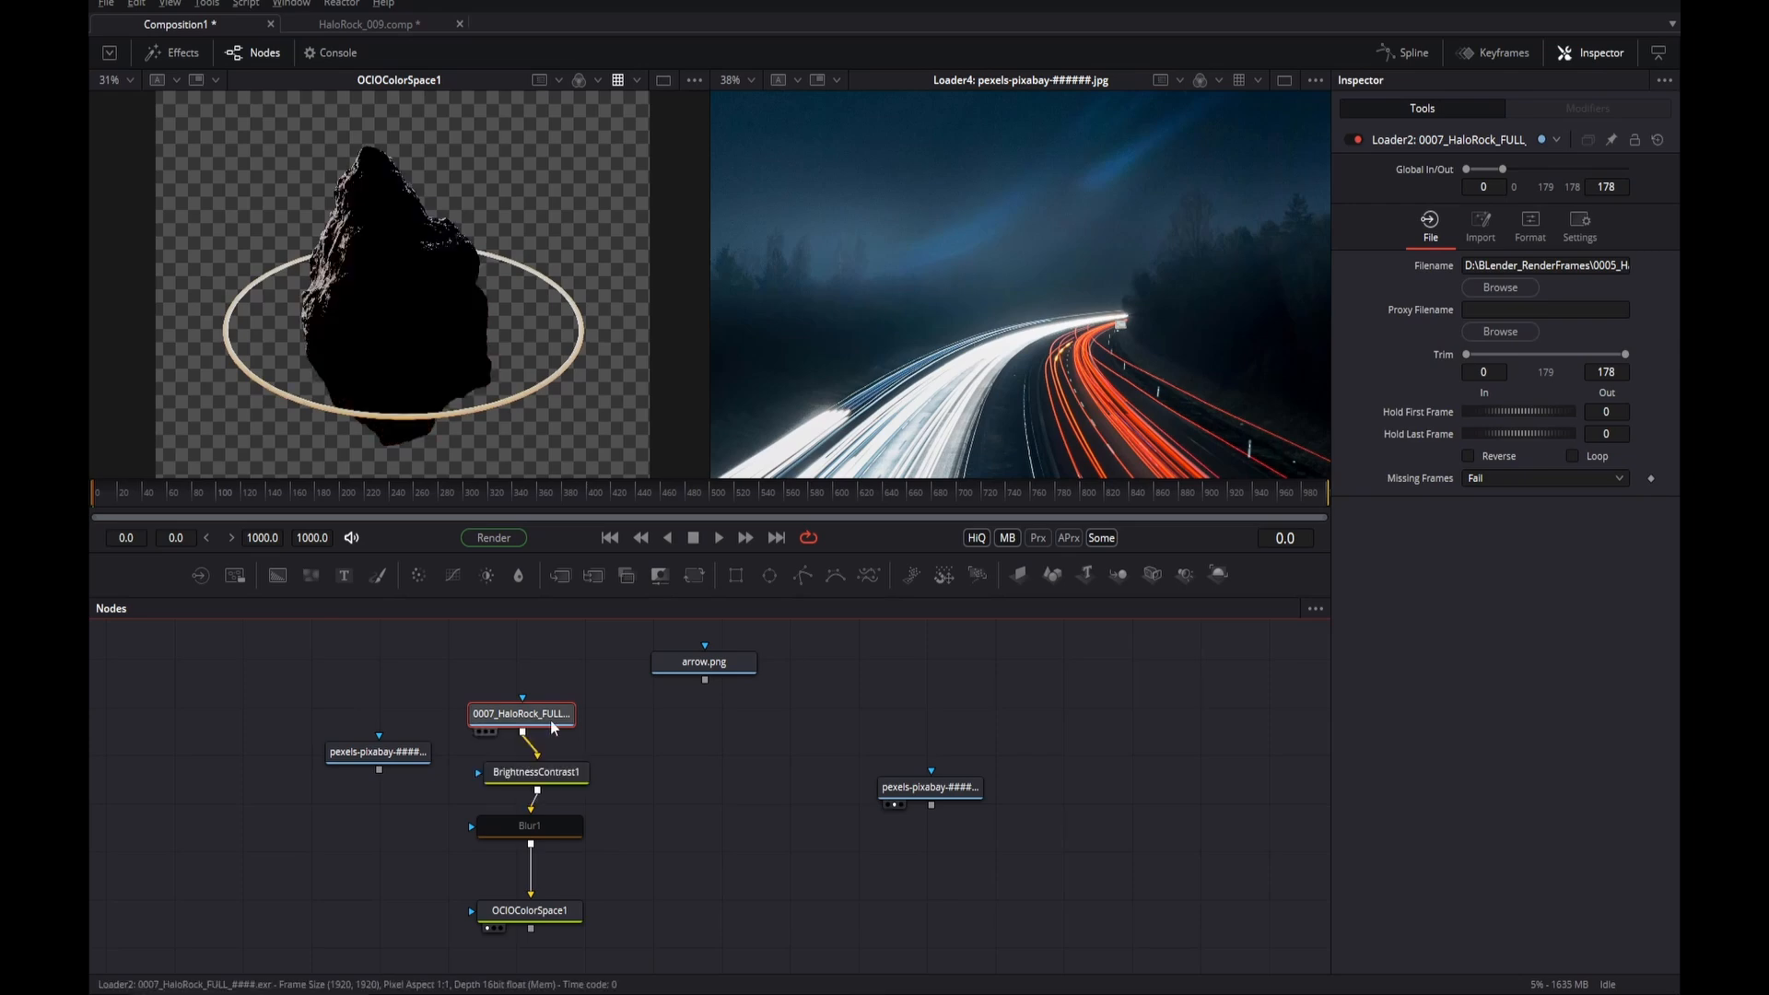
left_click(557, 772)
key("Delete")
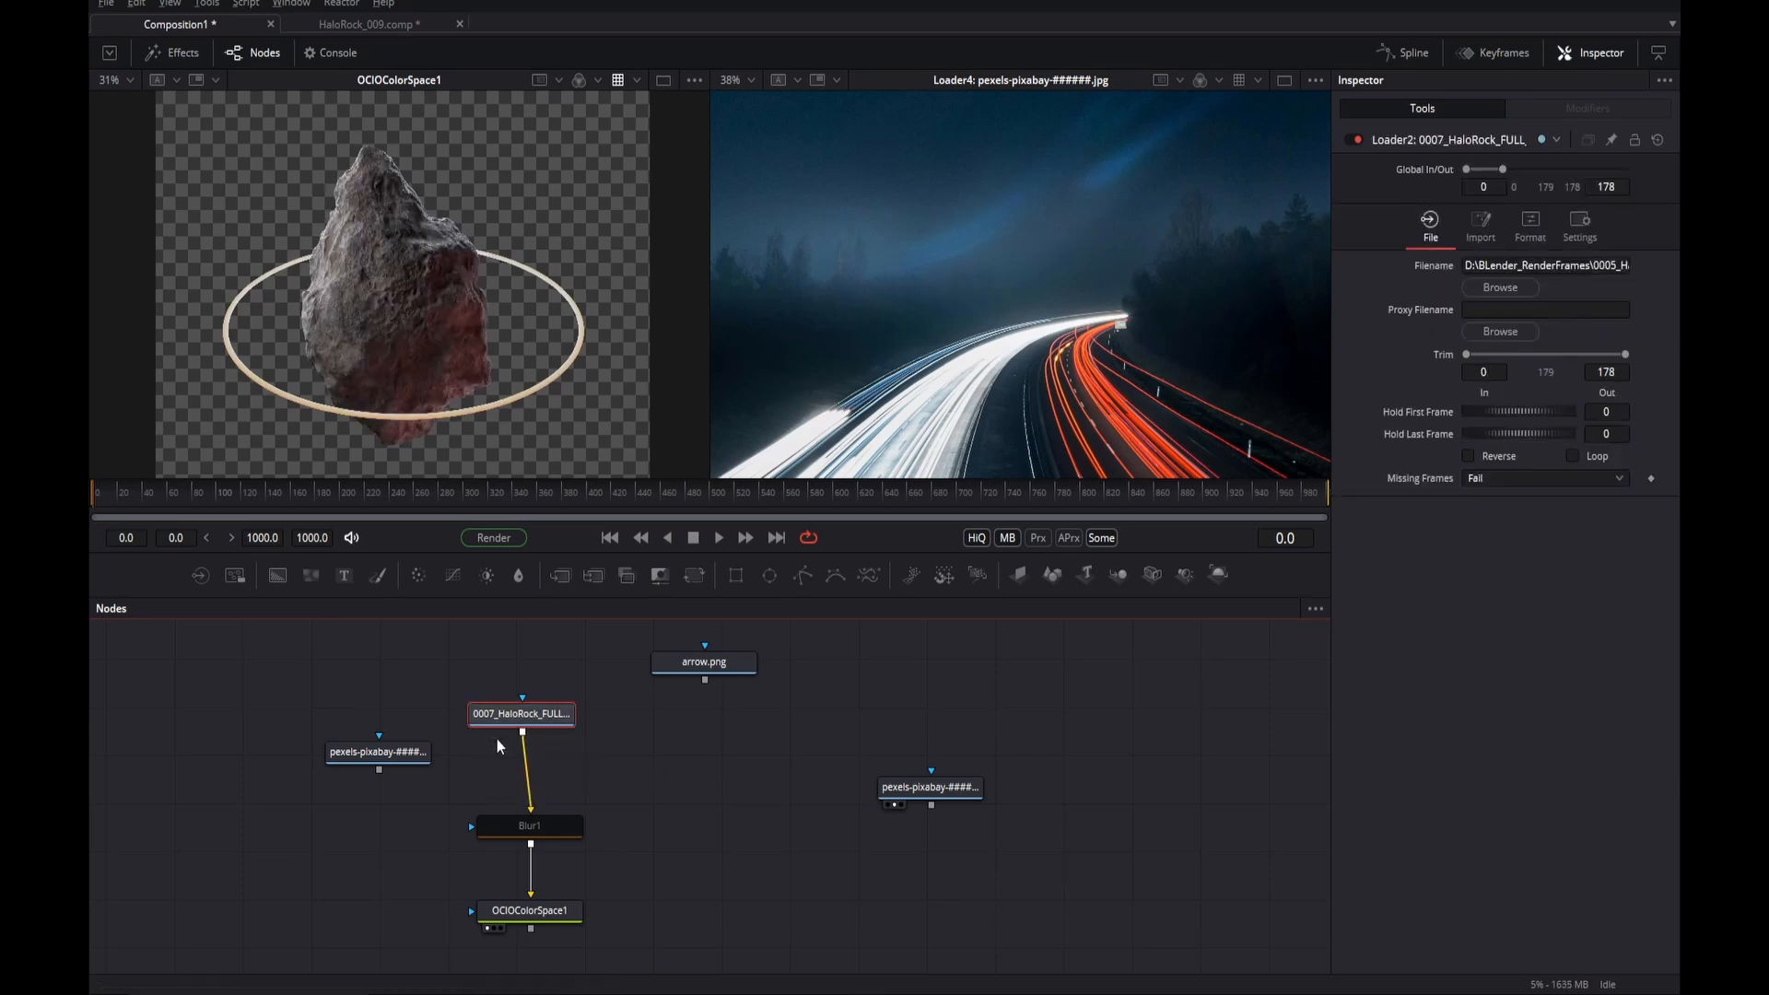
left_click_drag(514, 715, 514, 681)
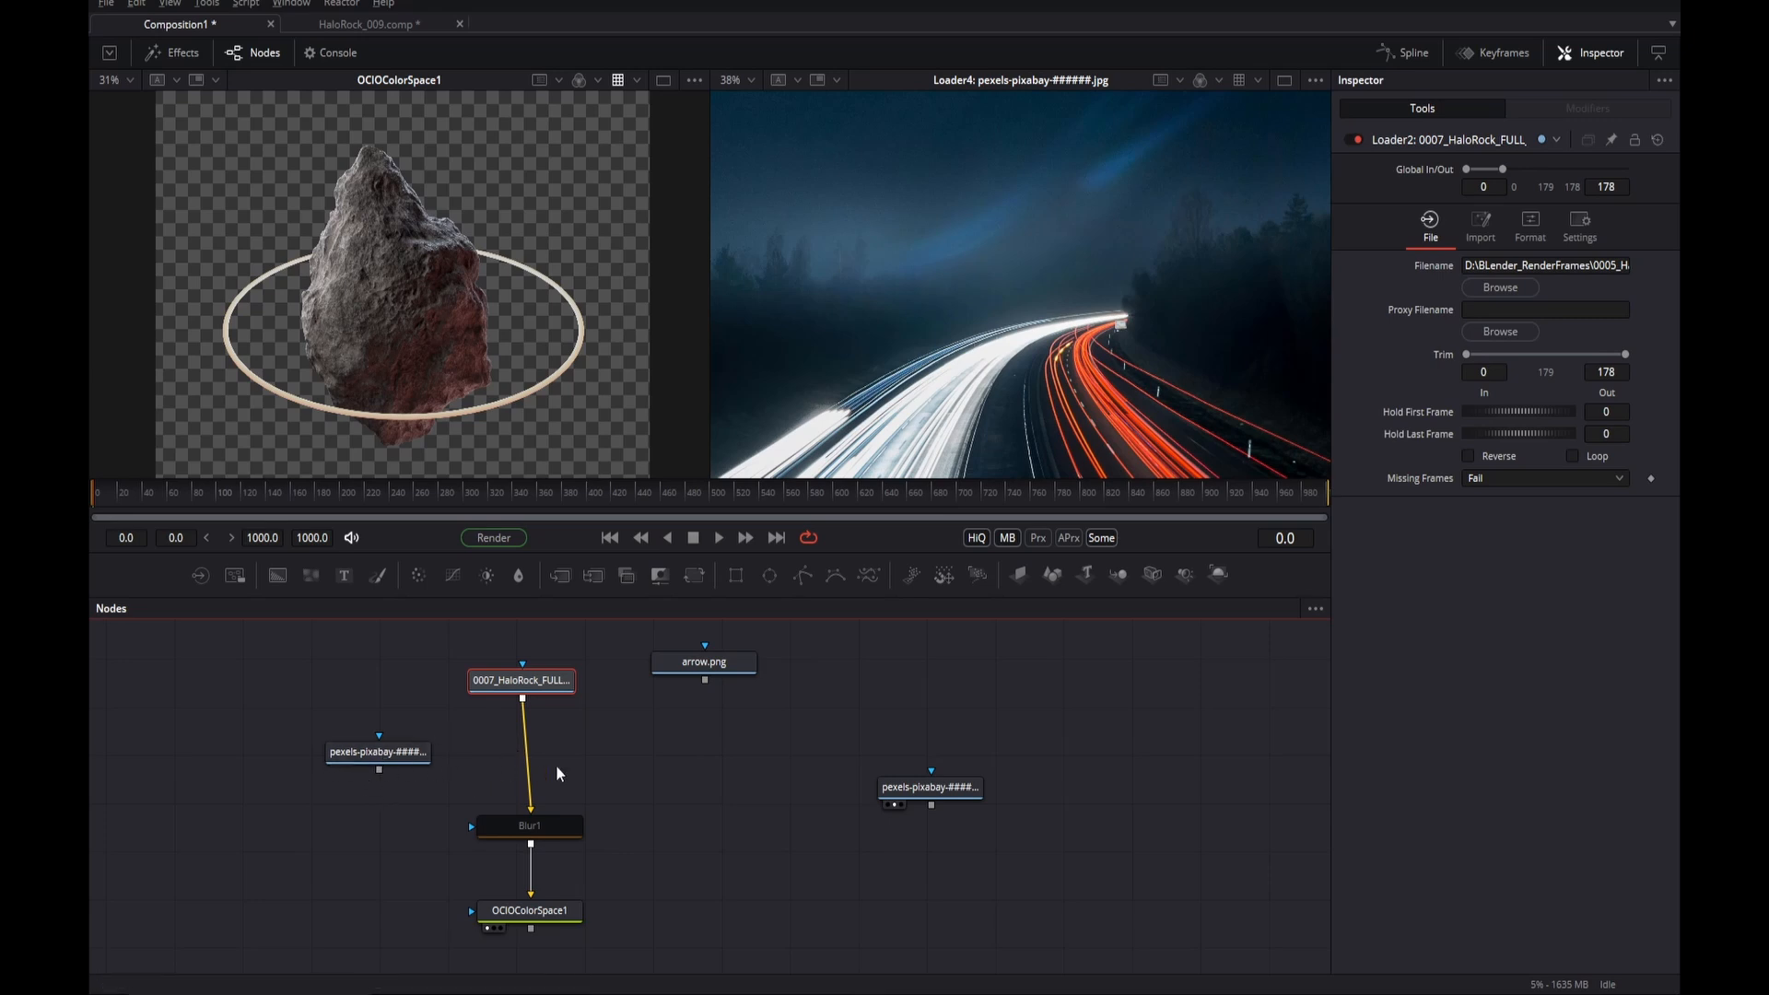
- Delete the Blur1 node between the HaloRock loader and OCIOColorSpace1, and undo the deletion
left_click(551, 829)
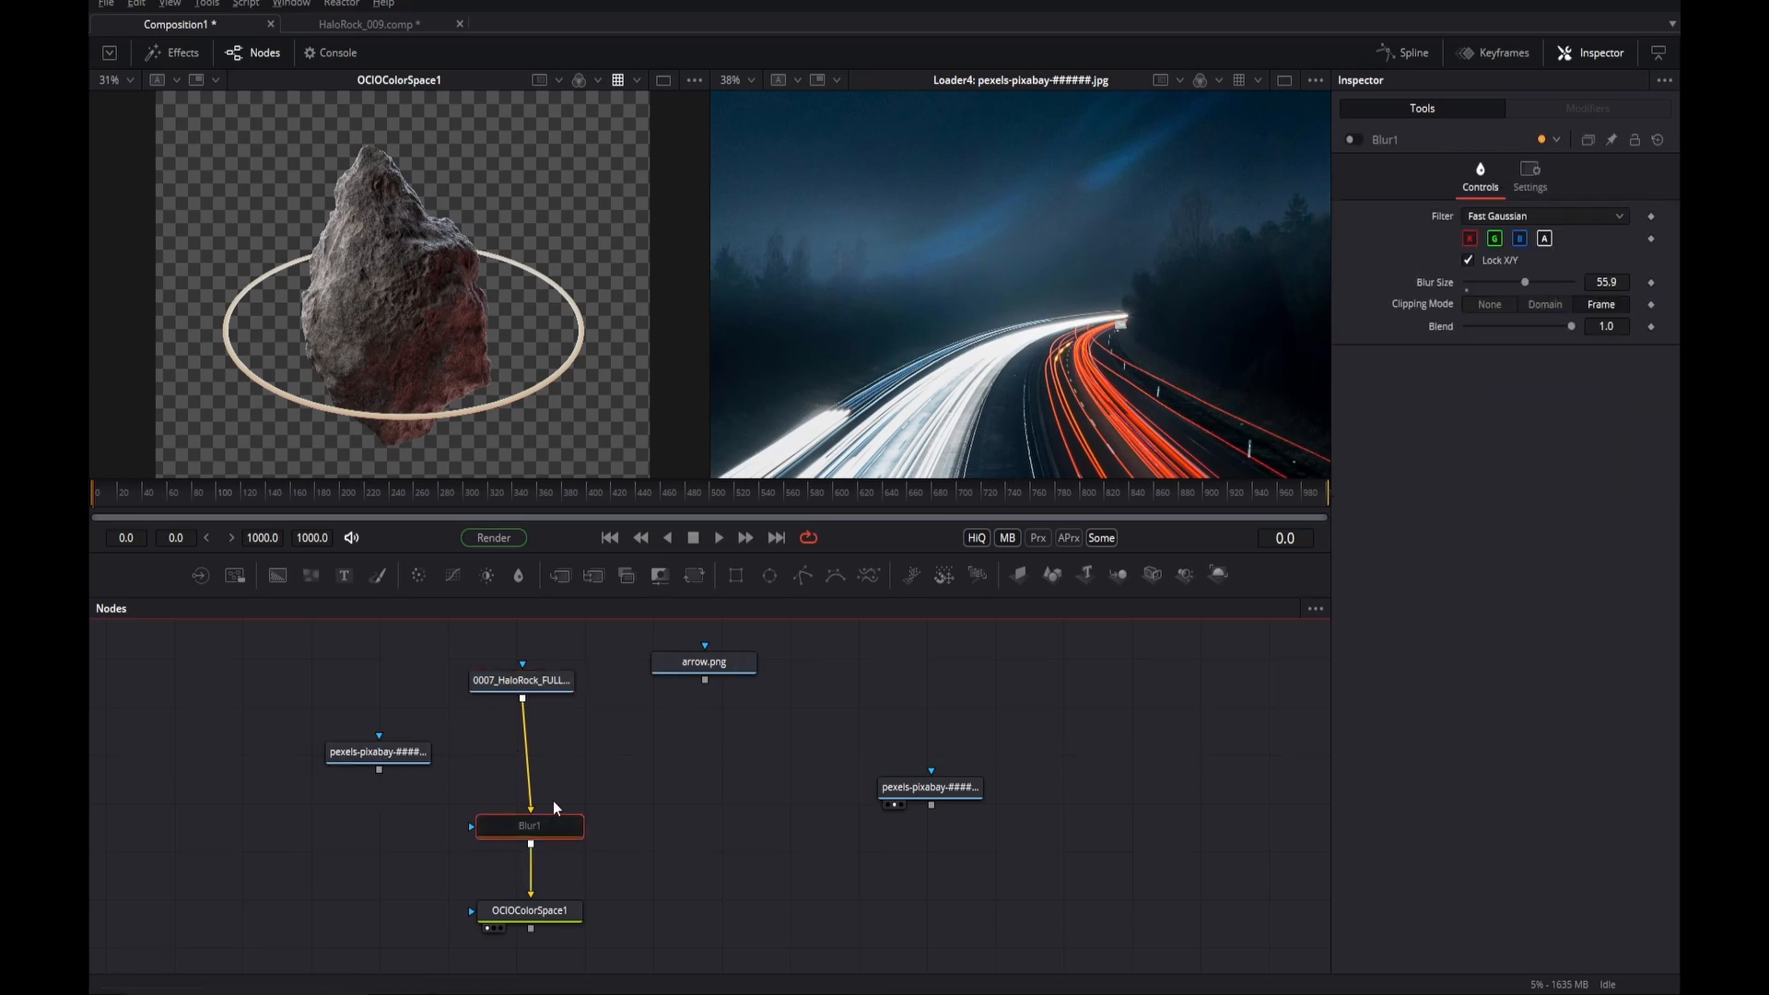
key("Delete")
key("ctrl+z")
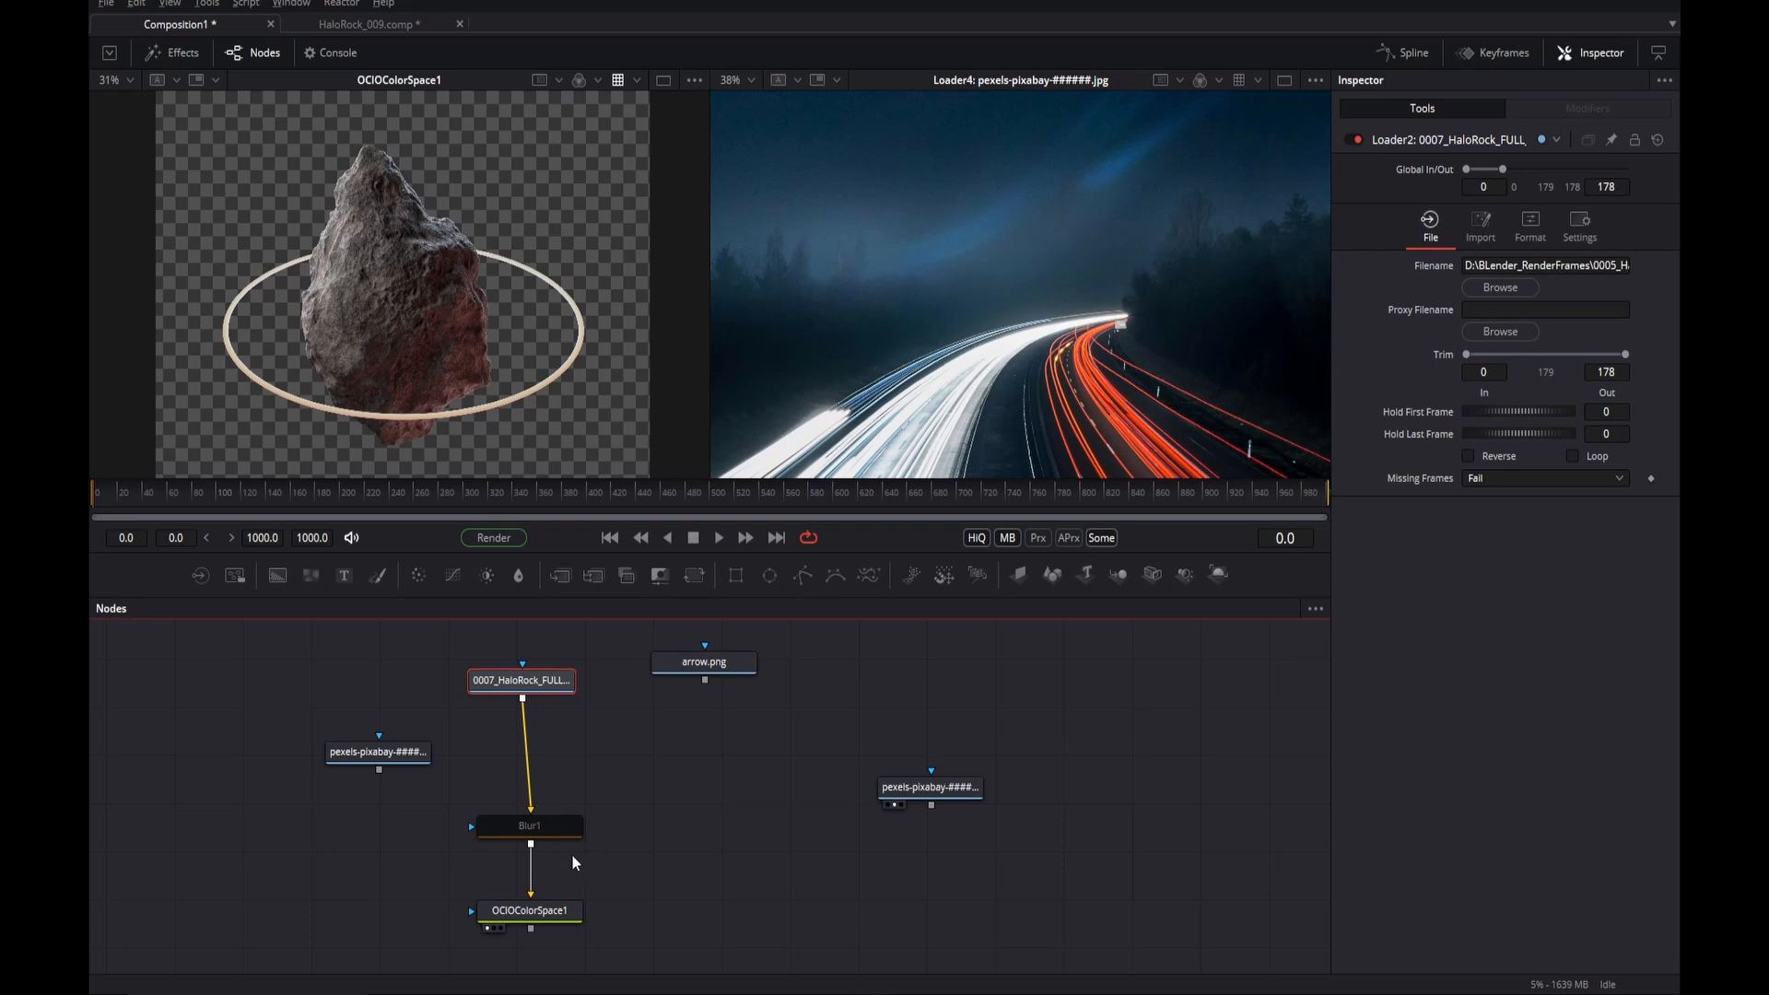
left_click(572, 827)
key("Delete")
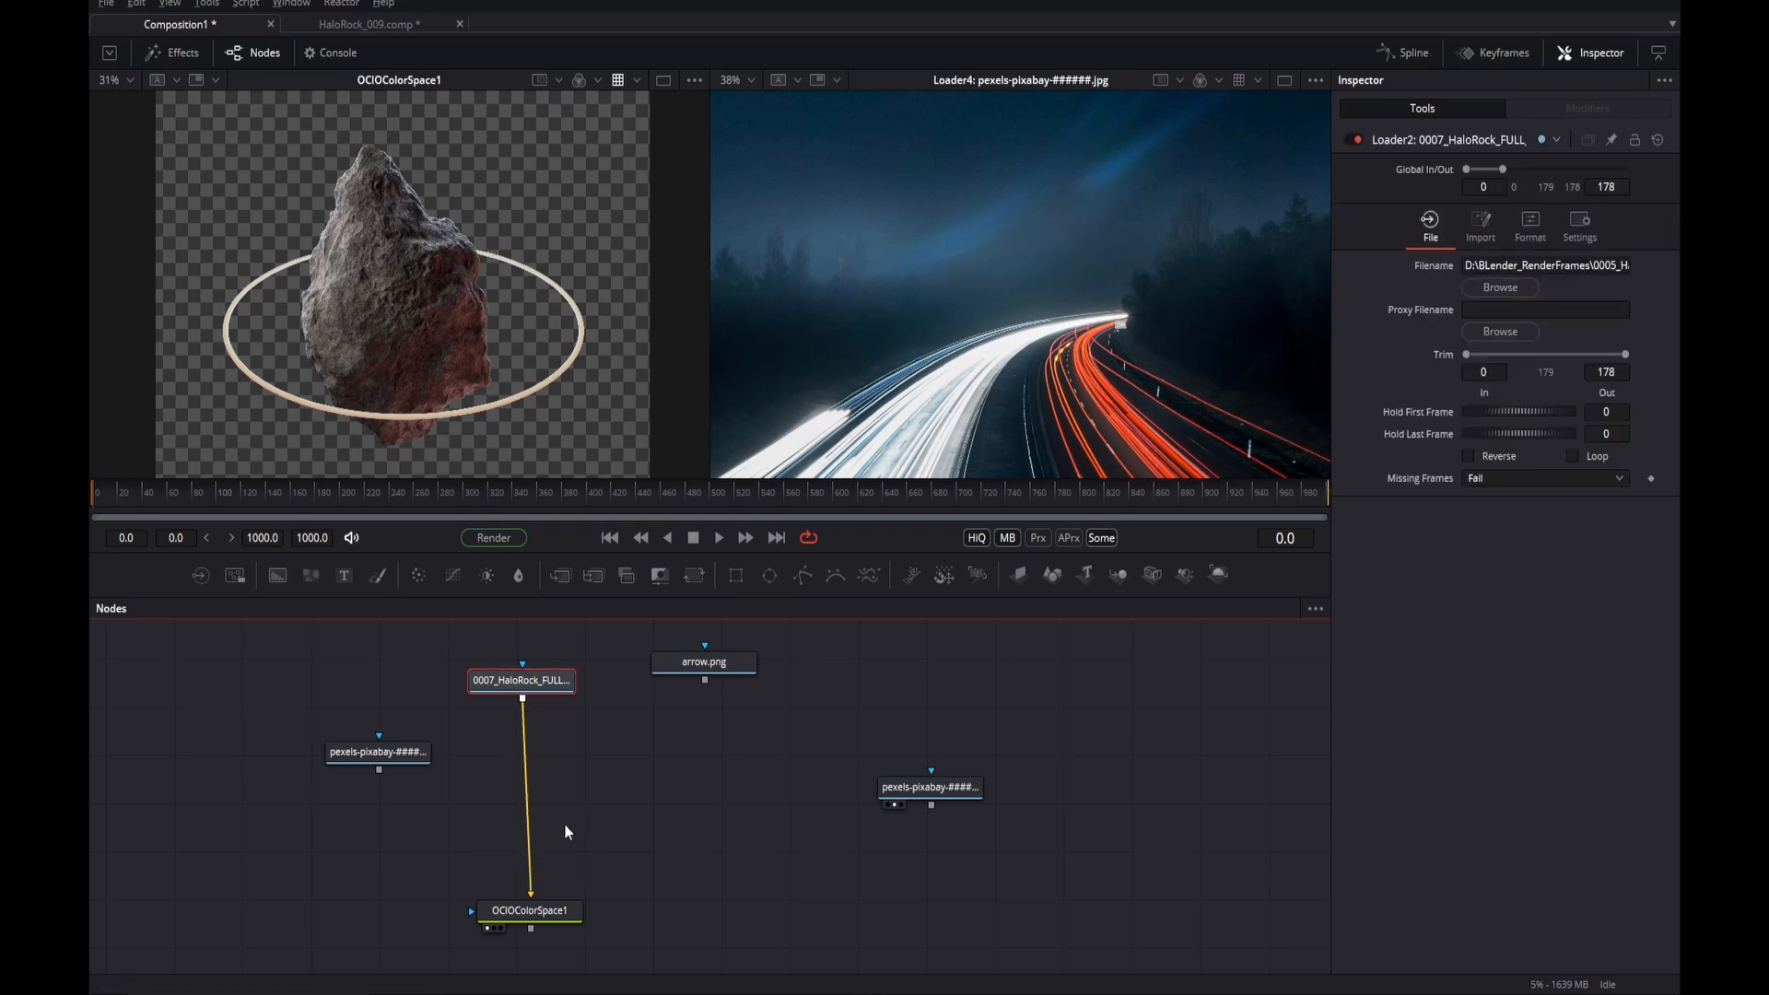
key("ctrl+z")
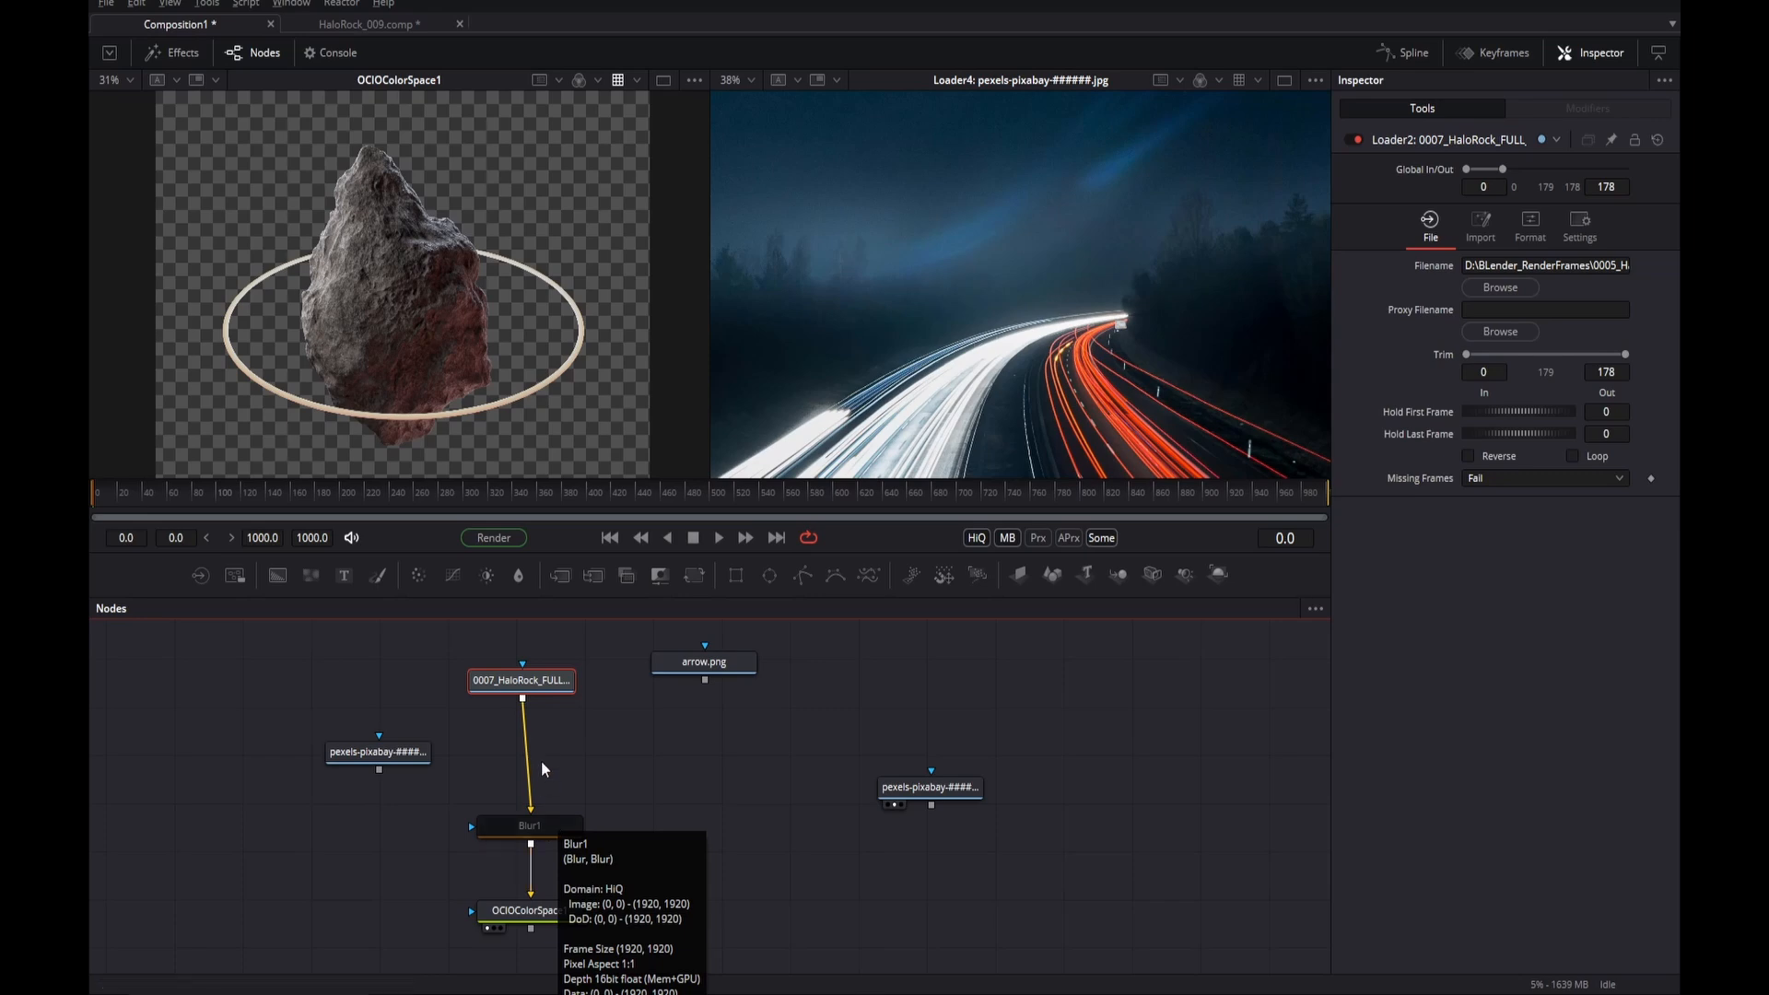
- Load Blender's colormanagement\config.ocio into OCIOColorSpace1 and set Source Space to Linear Rec.709 and Output Space to sRGB
left_click(540, 913)
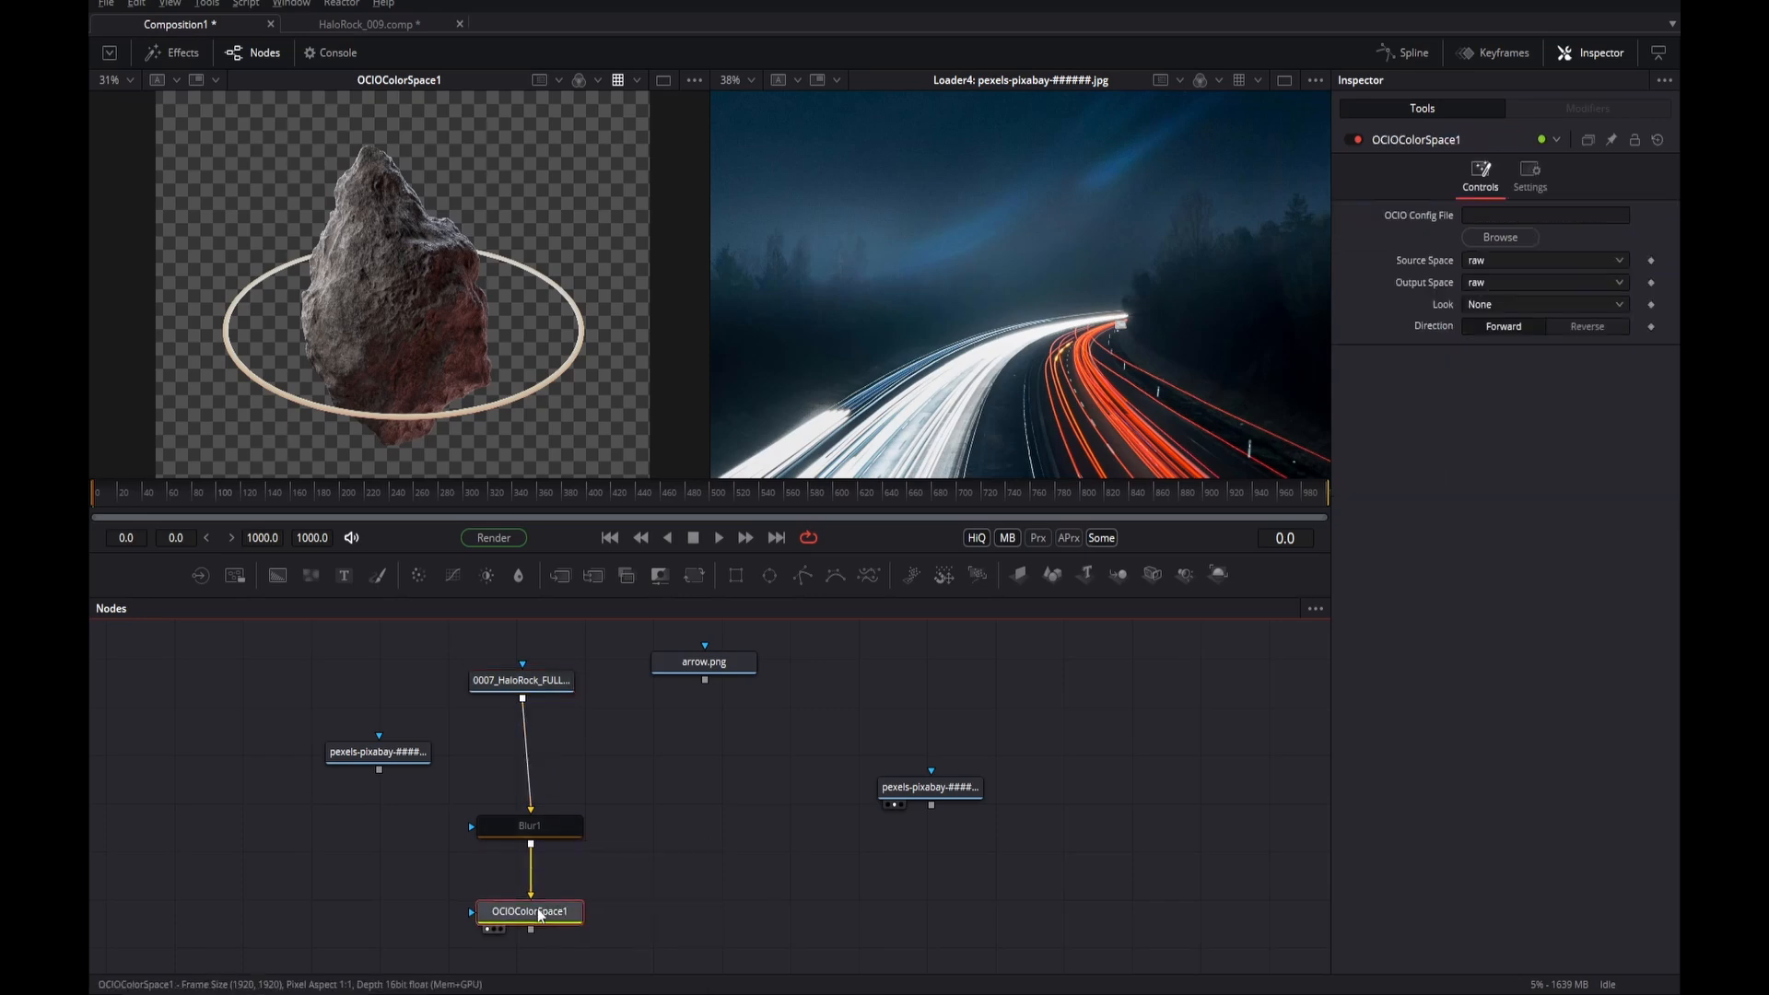
left_click(1551, 216)
key("ctrl+v")
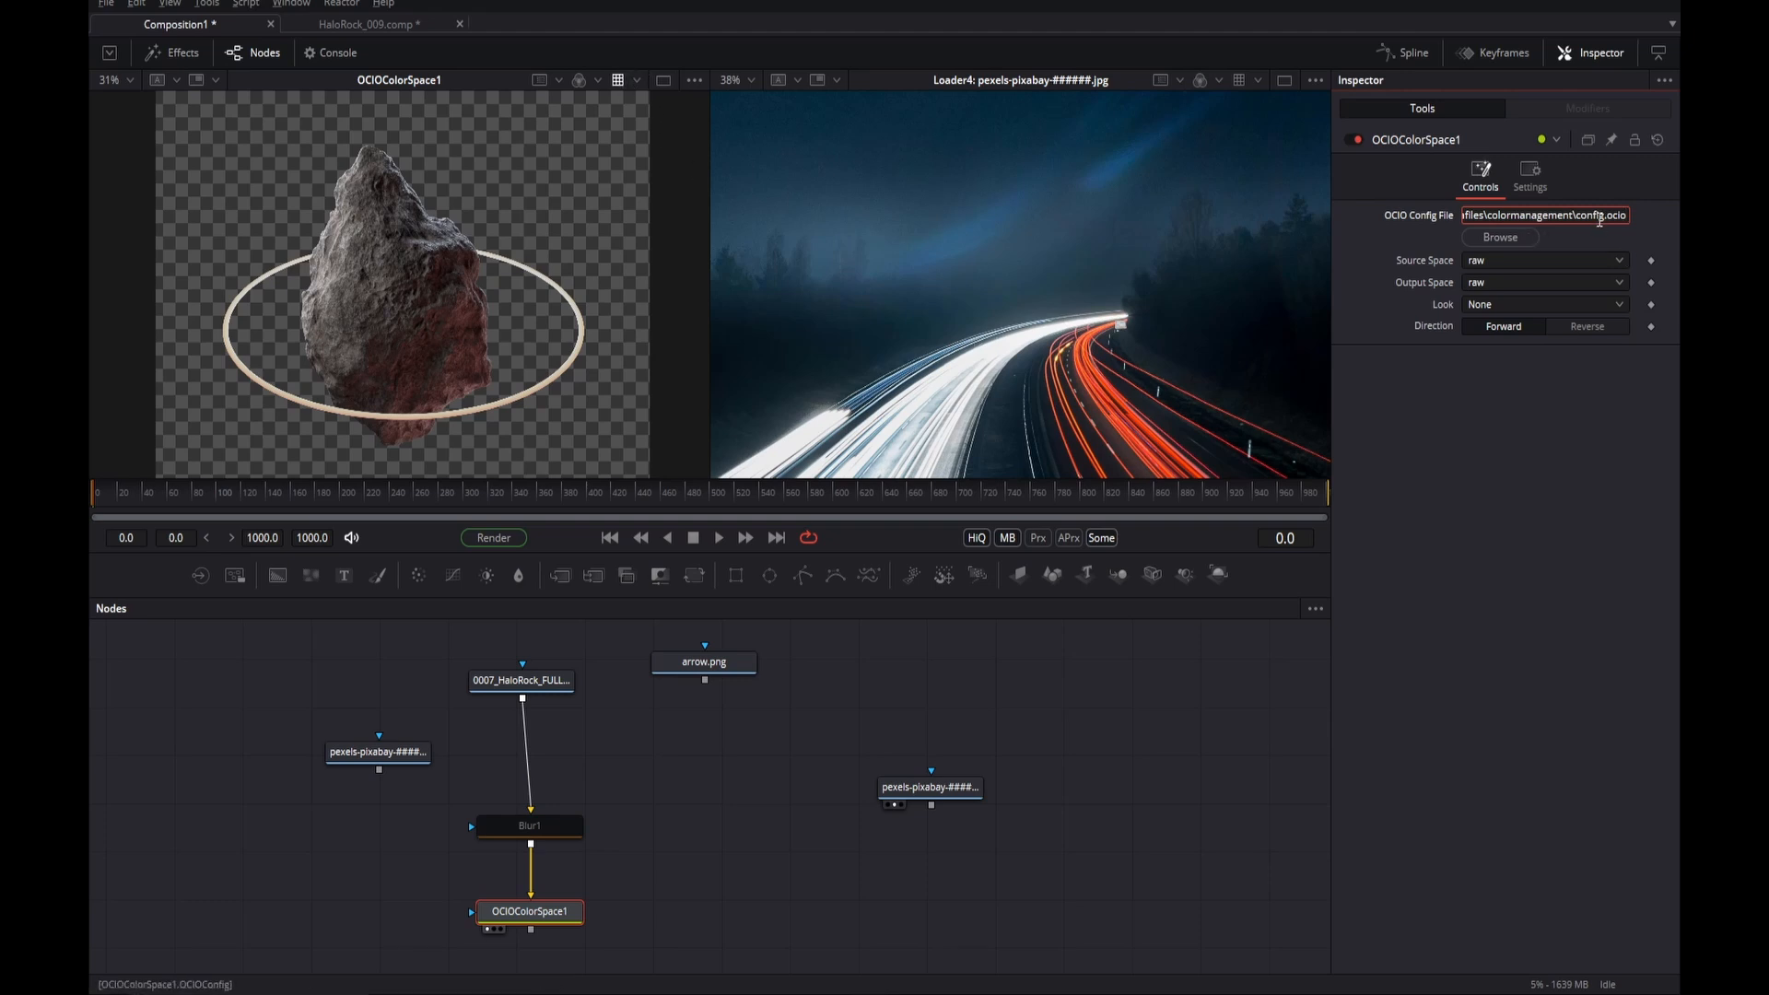
left_click(1553, 263)
left_click(1542, 300)
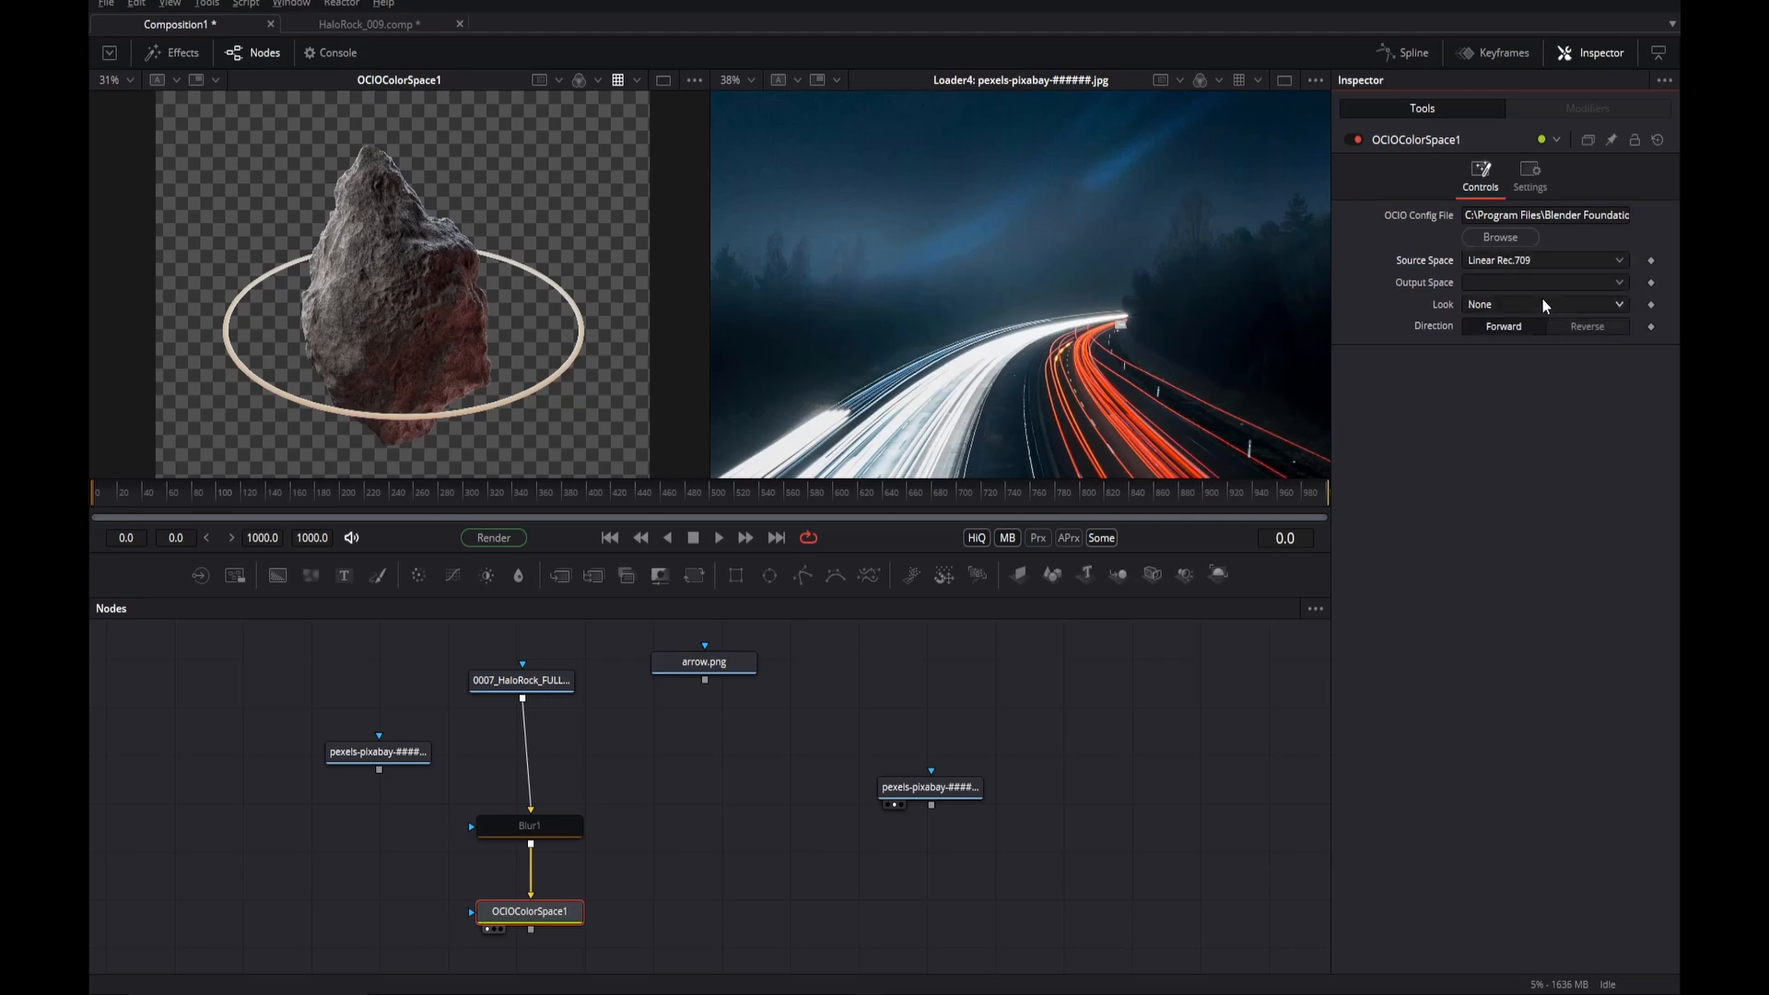
left_click(1531, 281)
left_click(1492, 437)
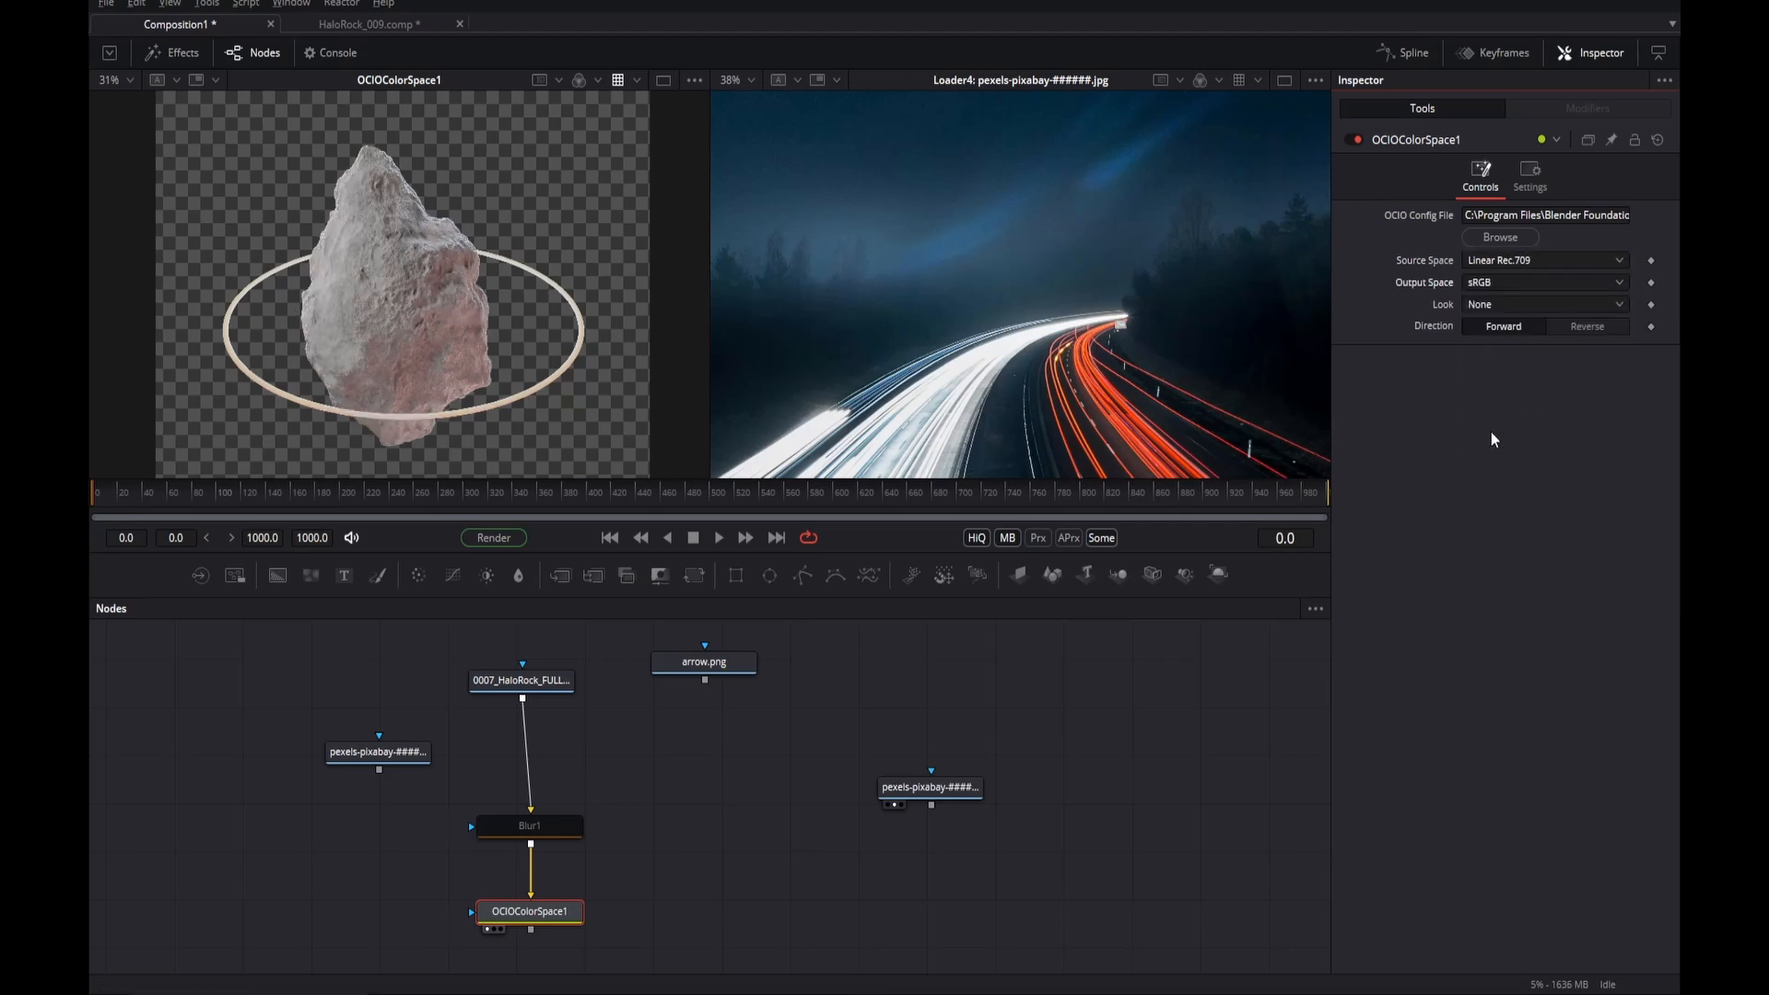
- Go through the available looks and set OCIOColorSpace1's Look to AgX - Base Contrast
left_click(1507, 305)
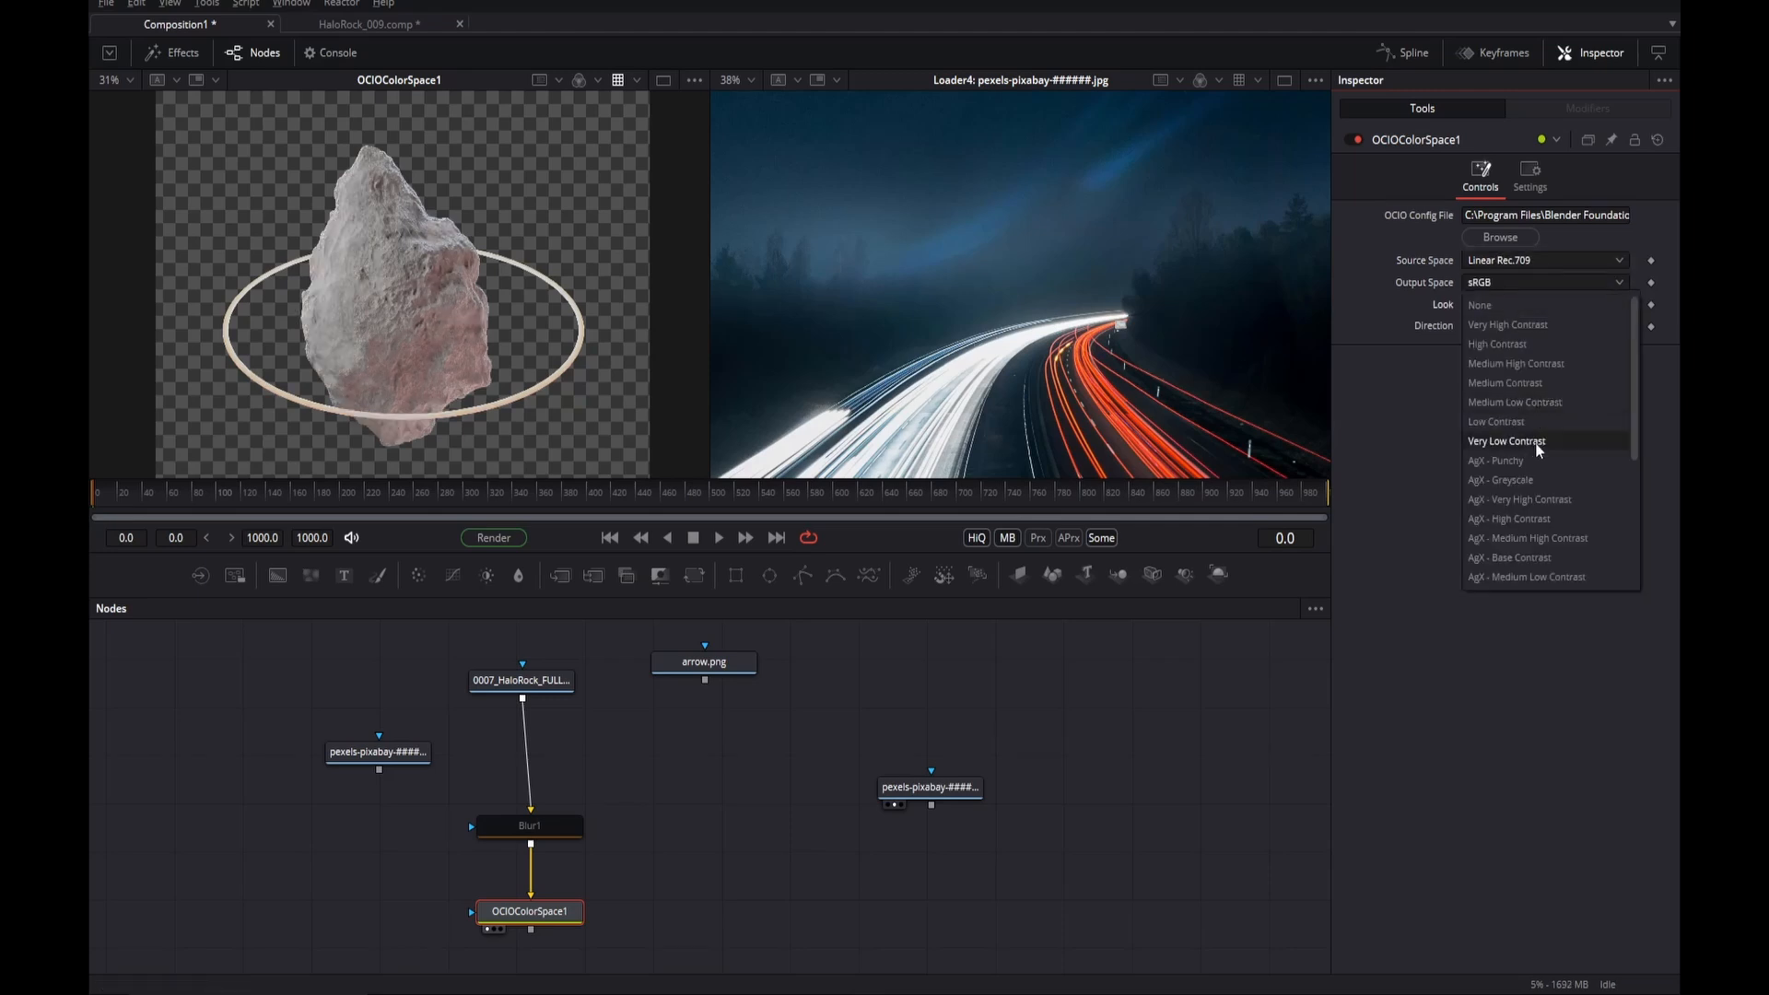
scroll(1548, 483, "down", 4)
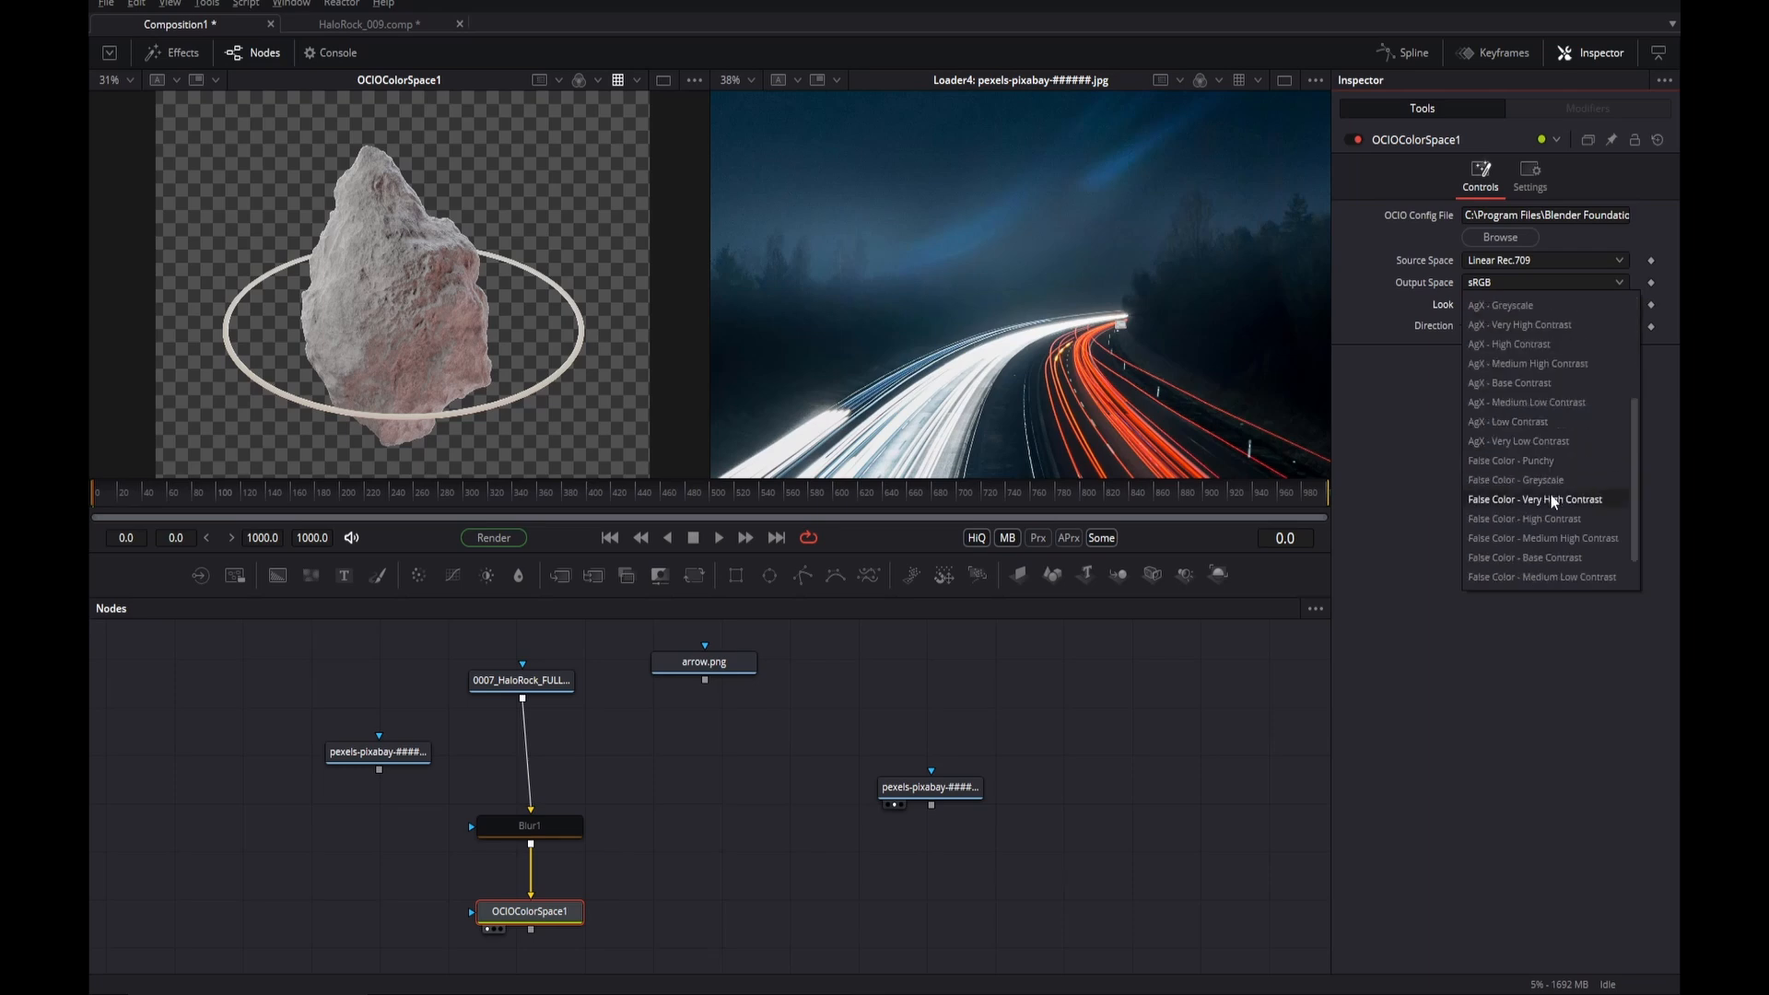
scroll(1539, 500, "up", 4)
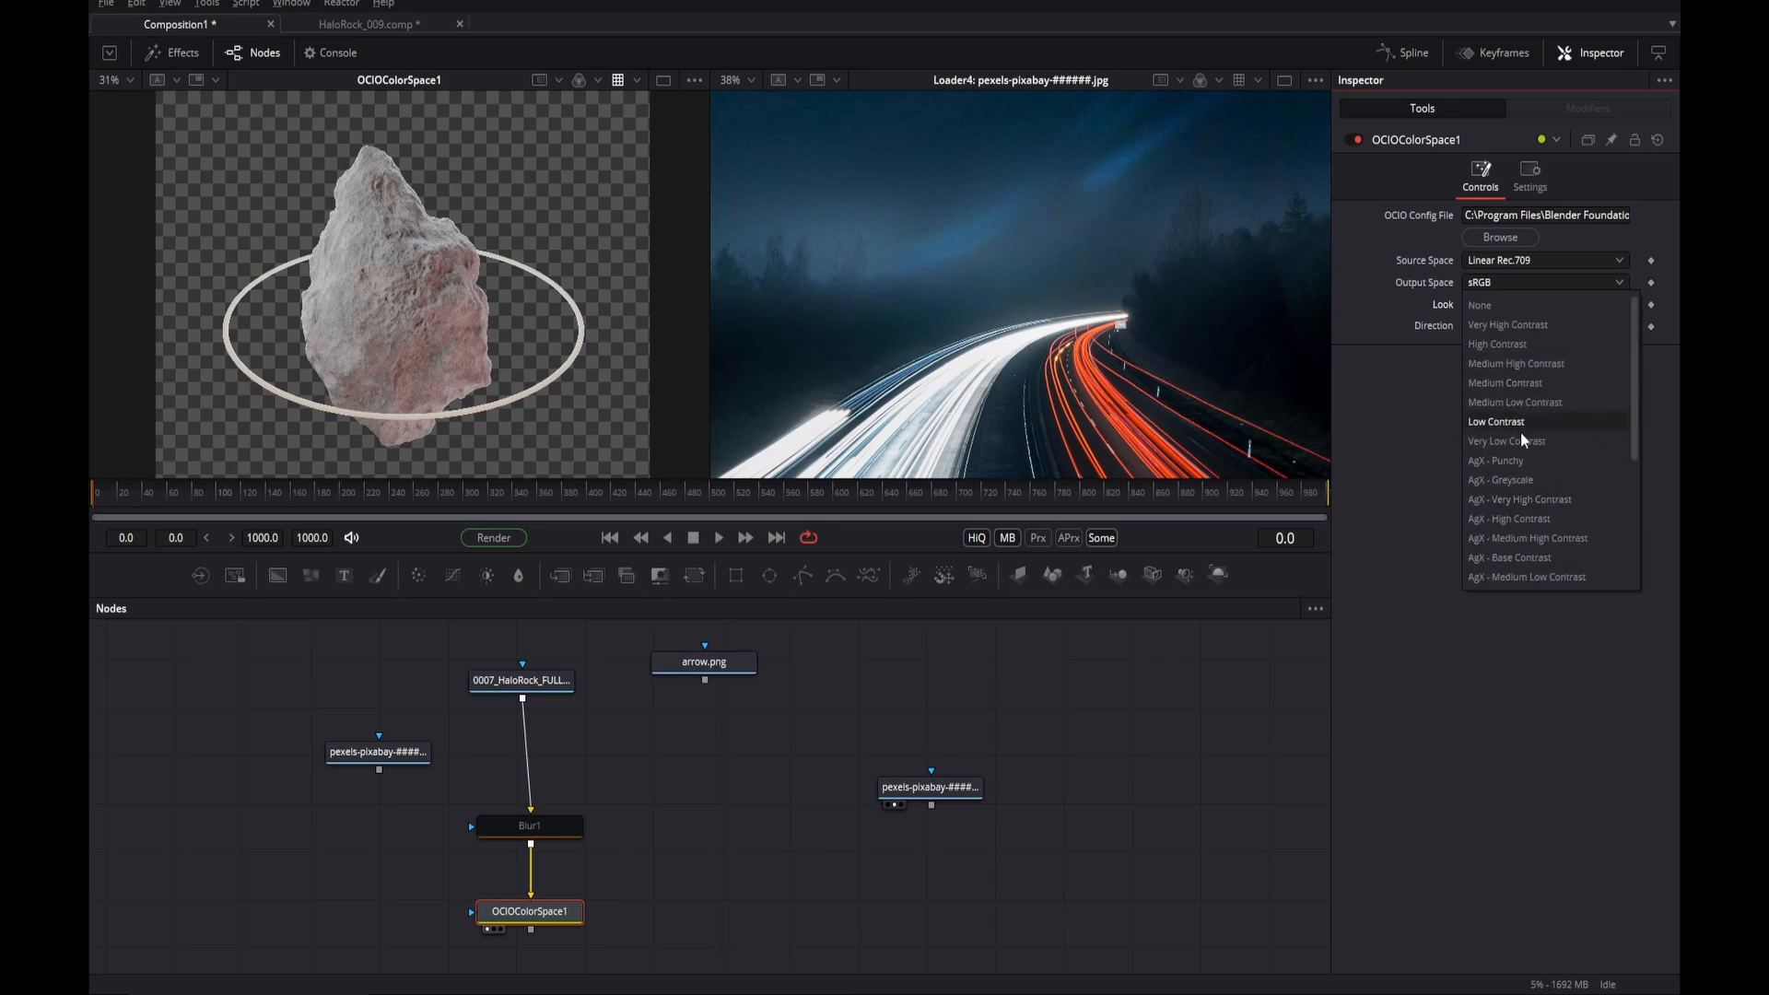
left_click(1533, 305)
left_click(1515, 304)
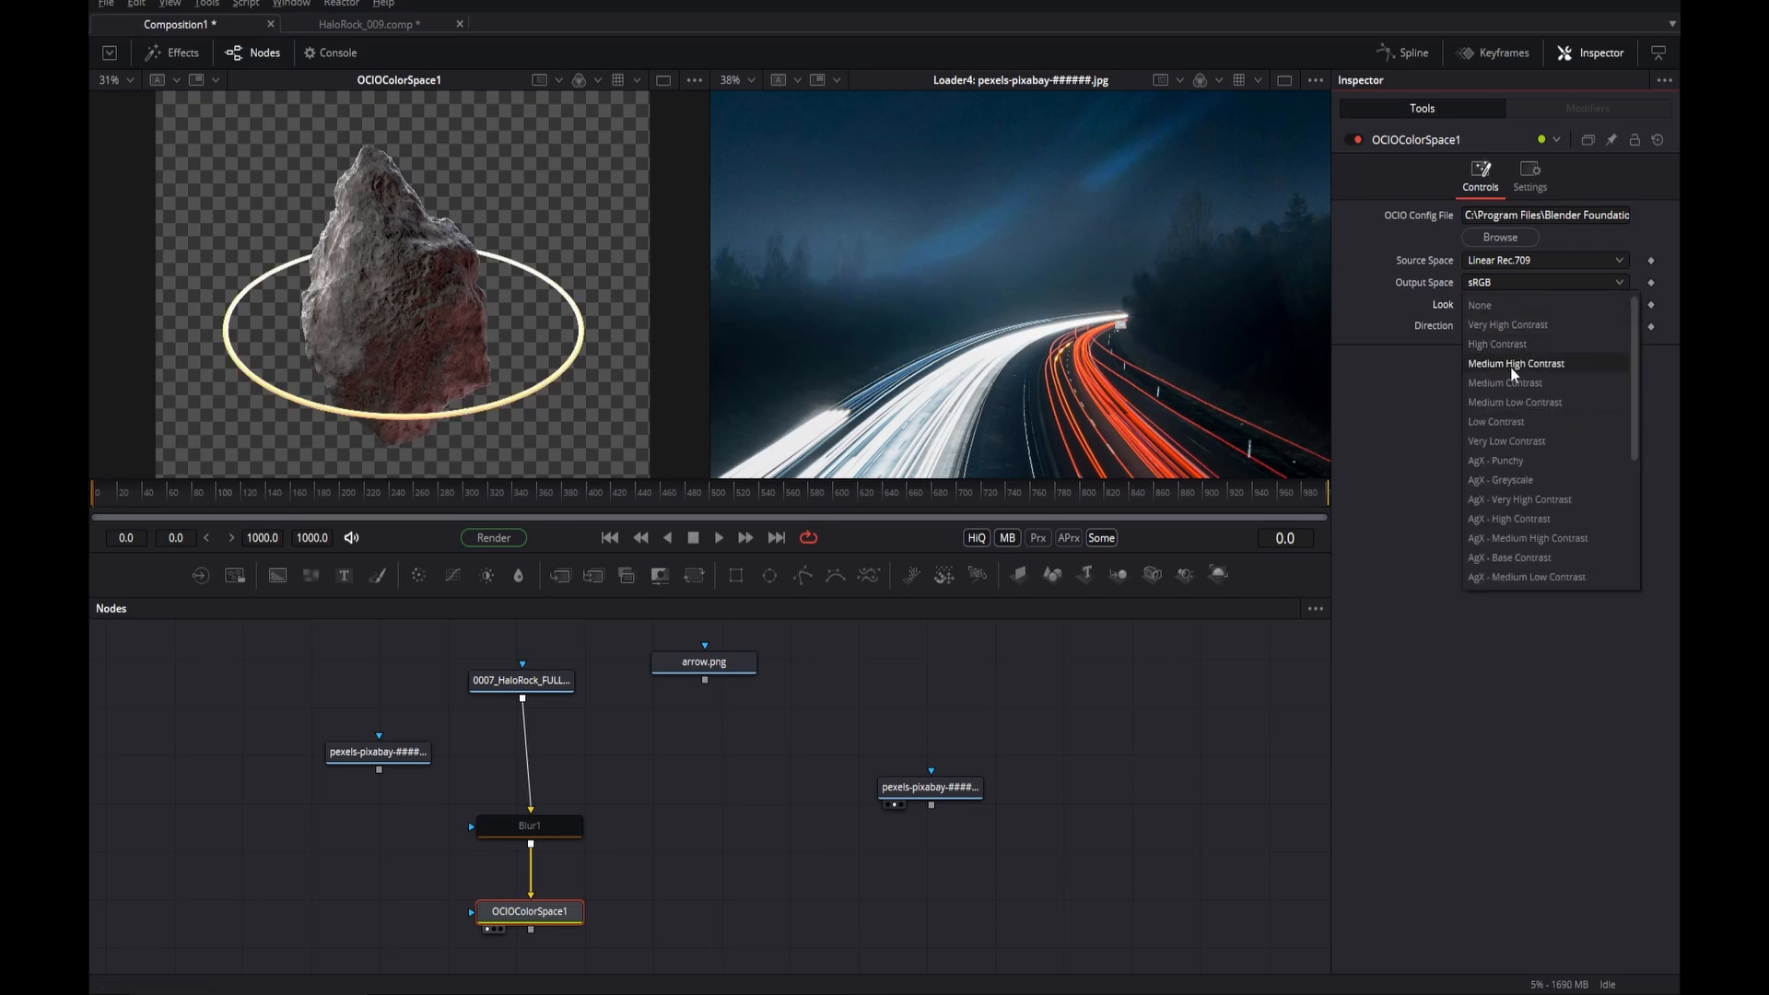
scroll(1518, 478, "down", 3)
scroll(1518, 478, "up", 1)
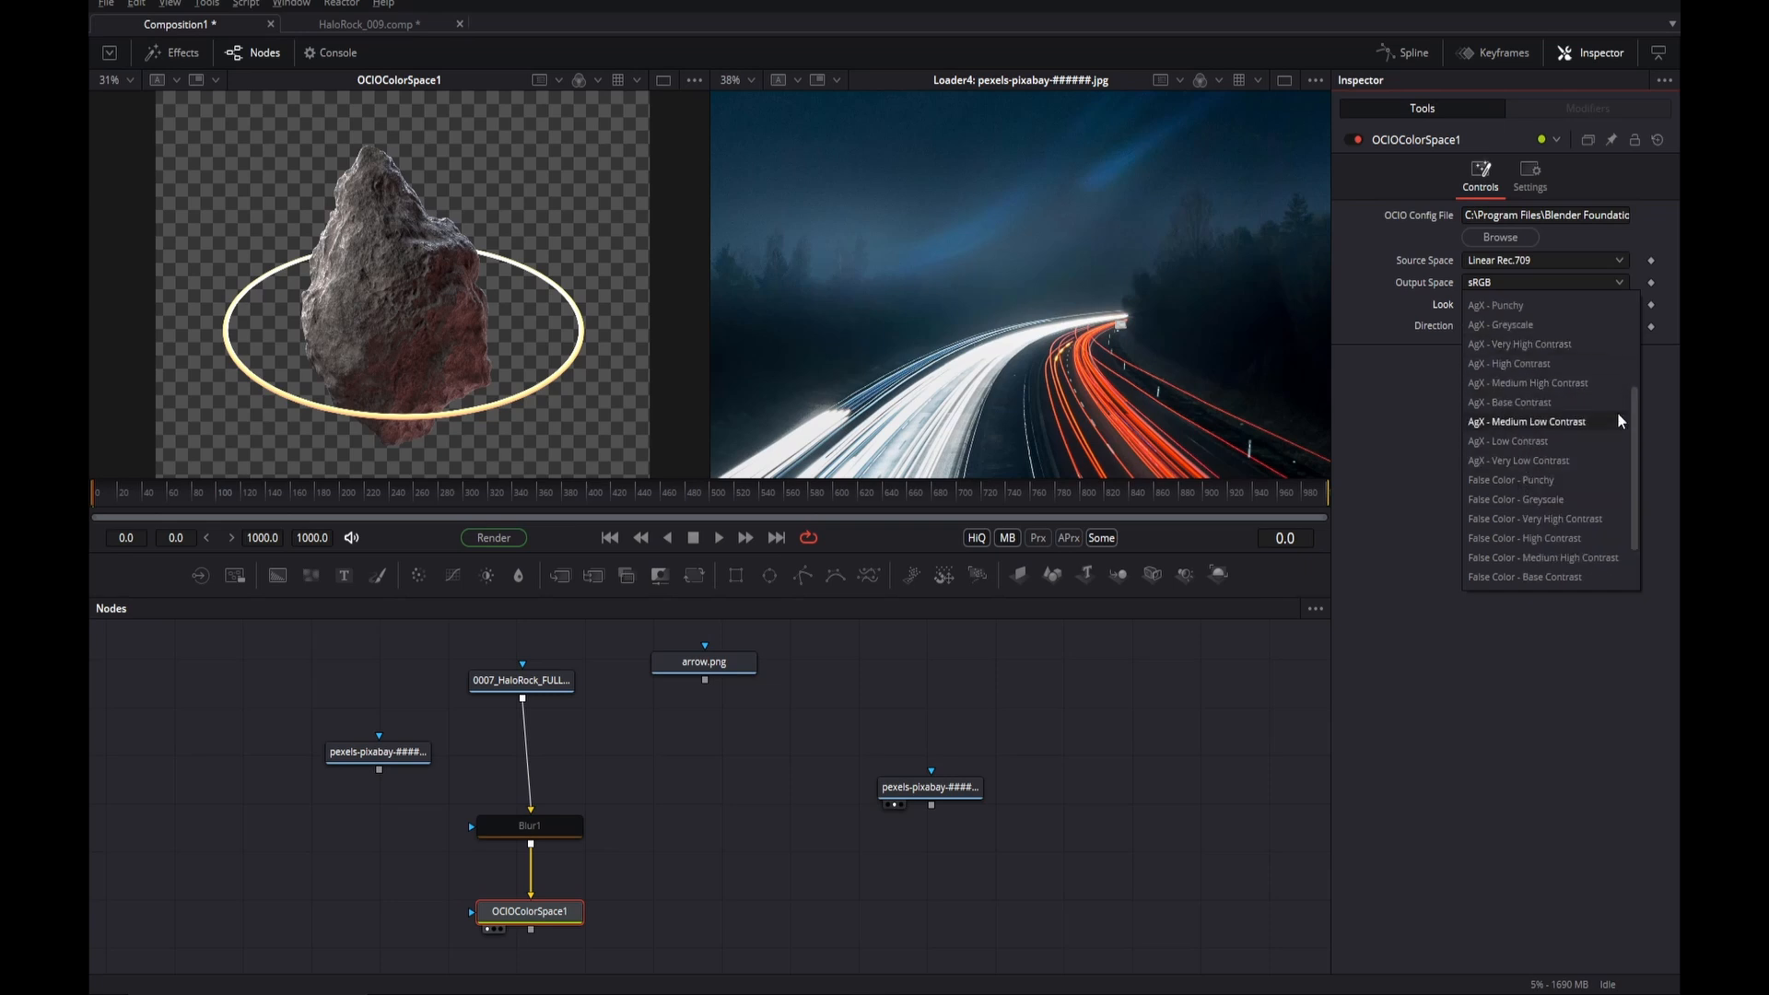
left_click(1536, 403)
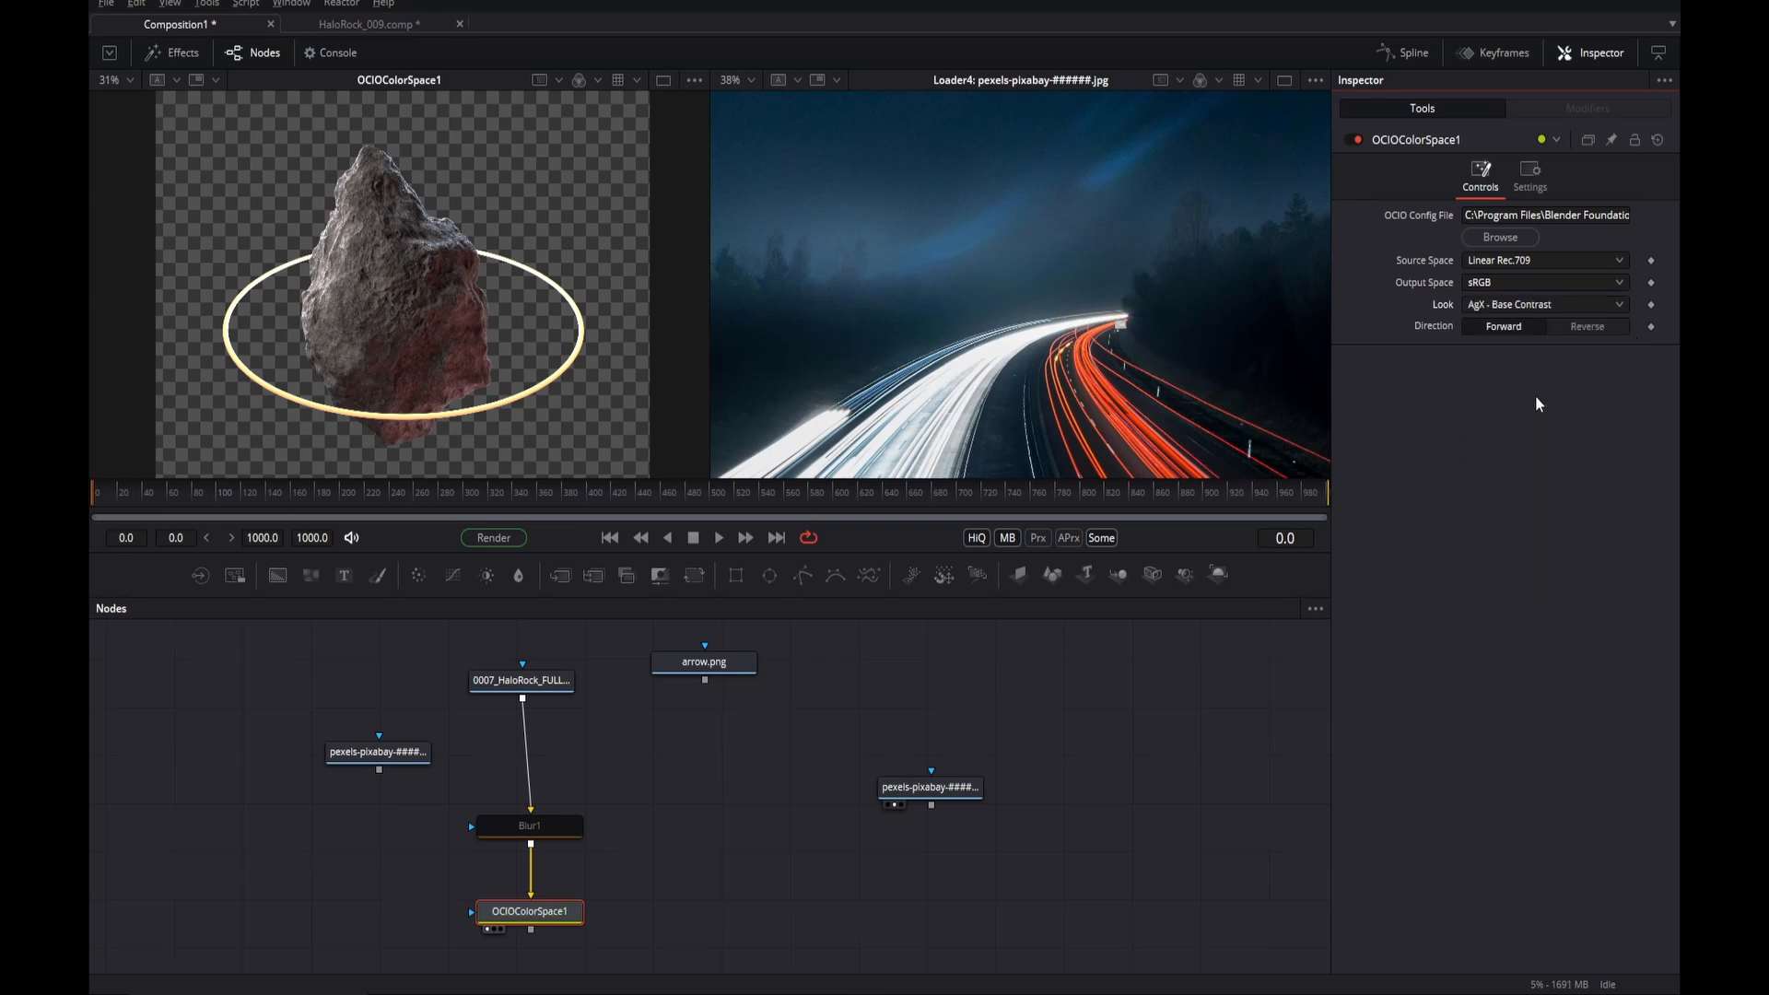
- Compare OCIOColorSpace1 with the left viewer's LUT by toggling each on and off, ending with both disabled
left_click(539, 933)
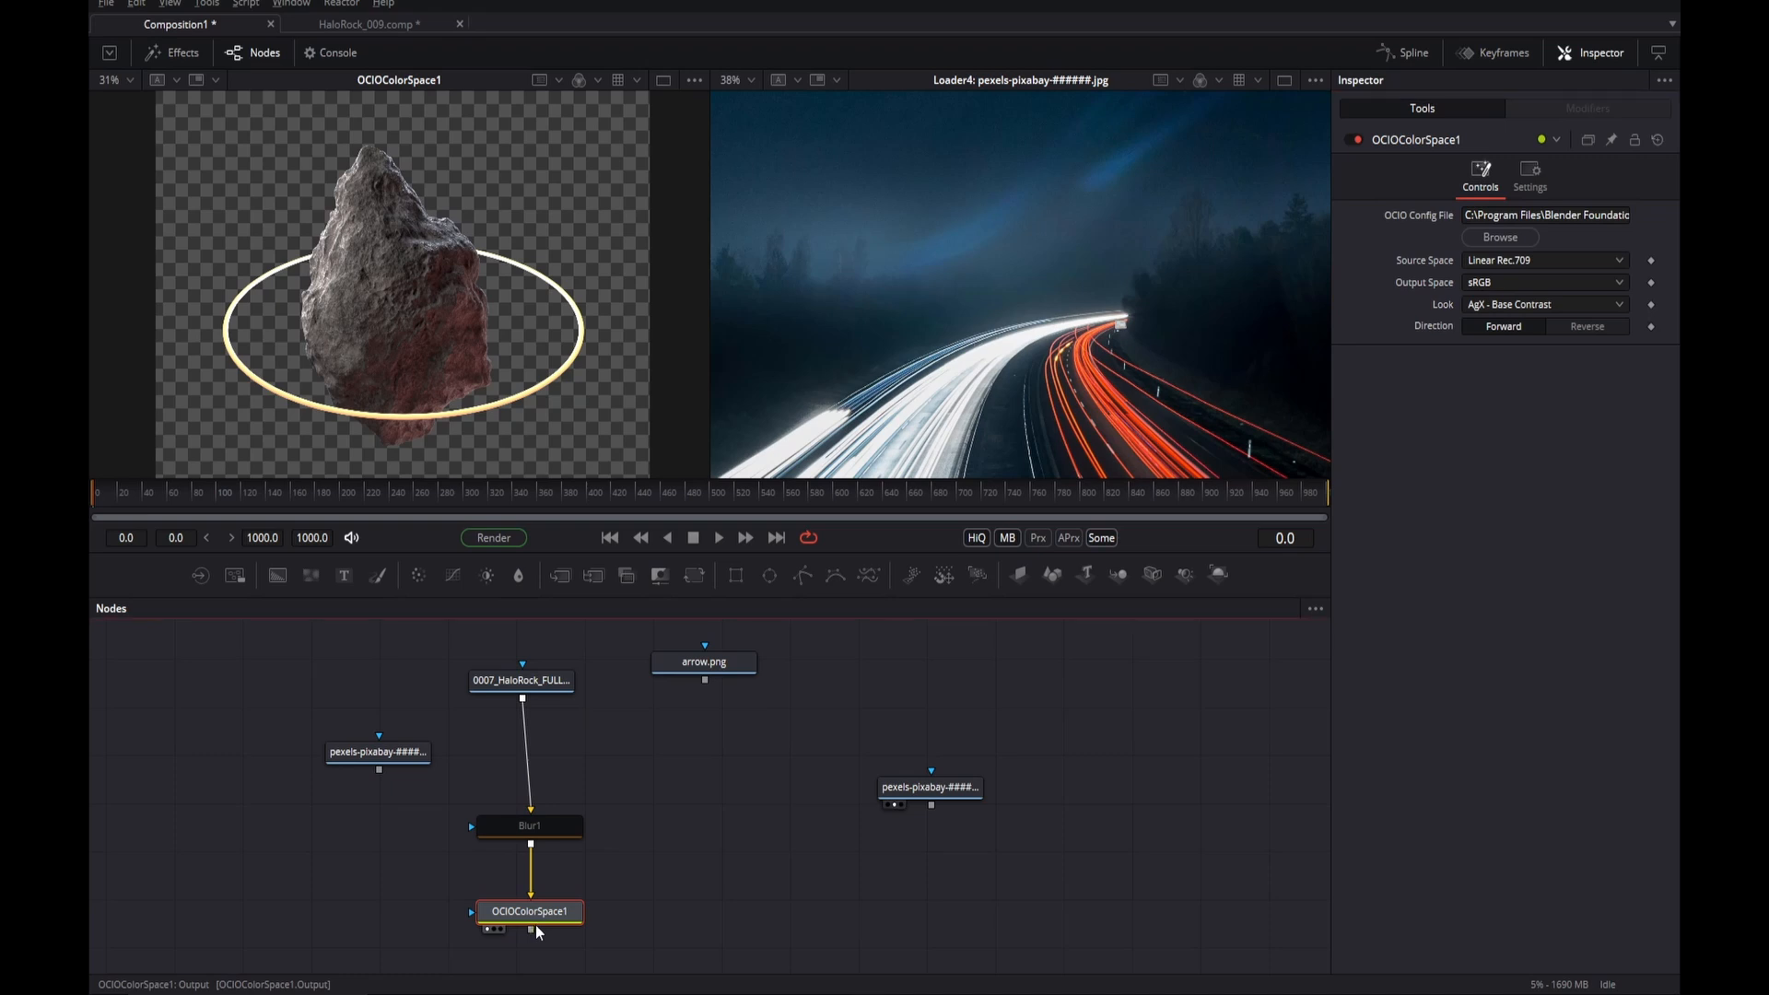
key("ctrl+p")
left_click(620, 81)
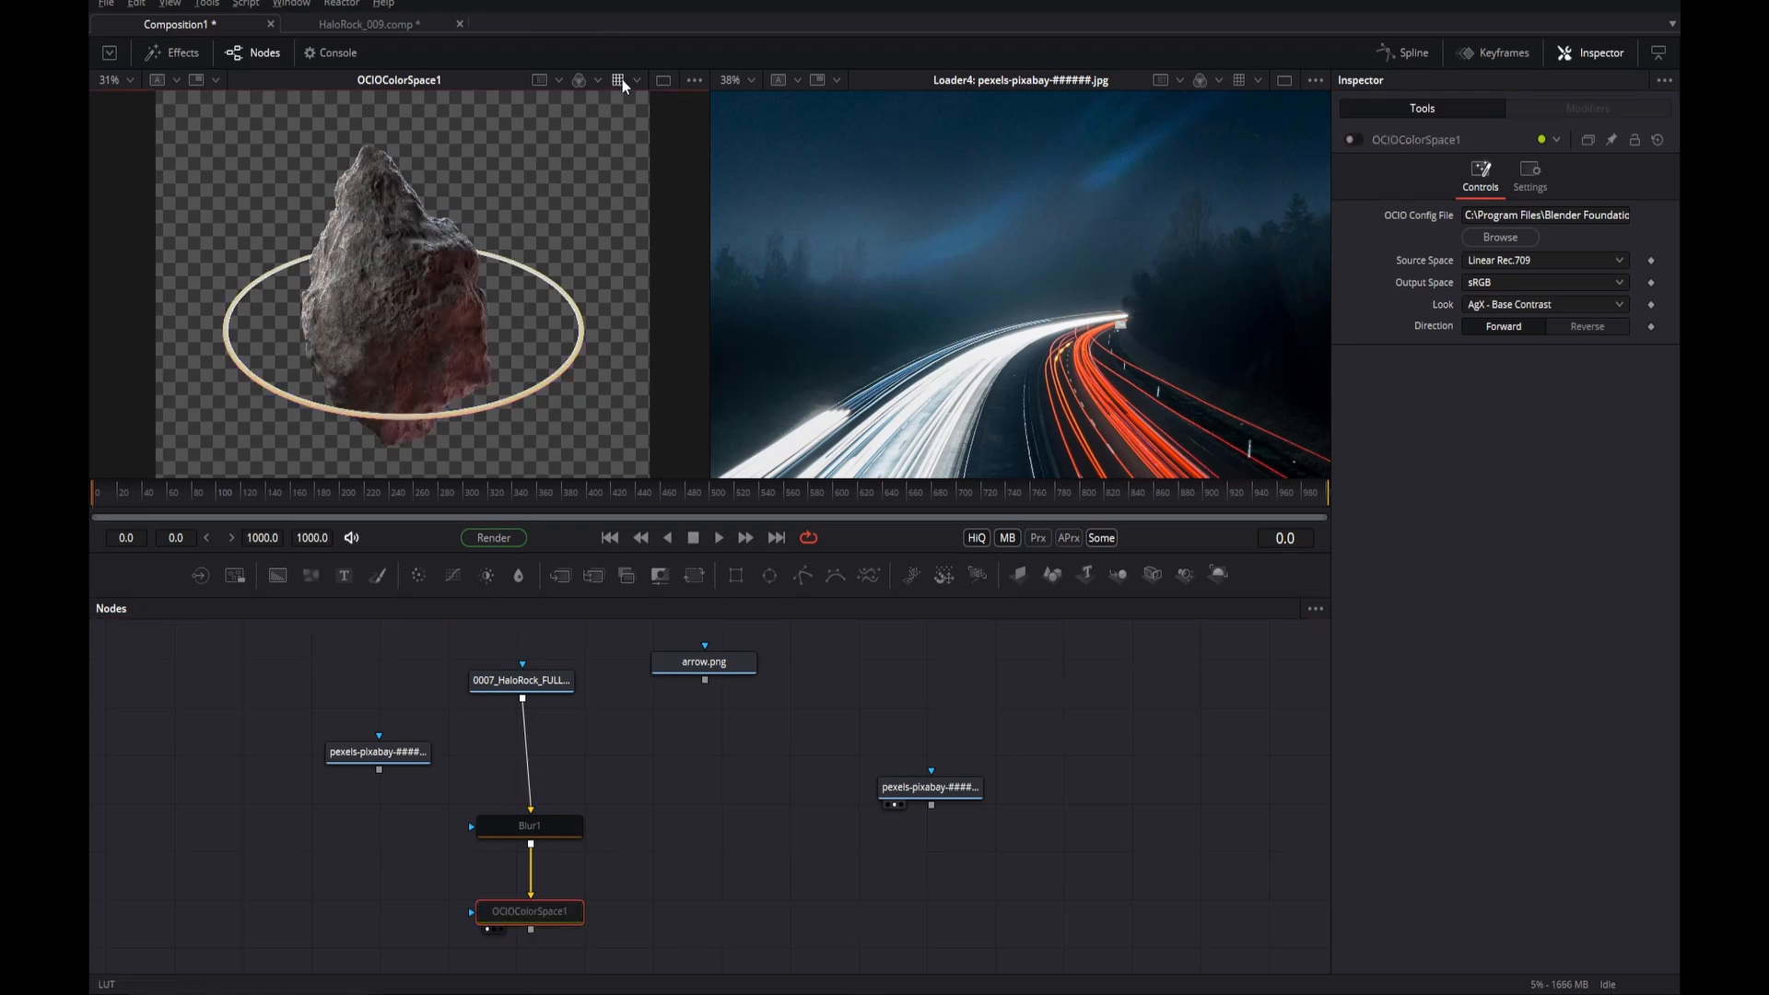
key("ctrl+p")
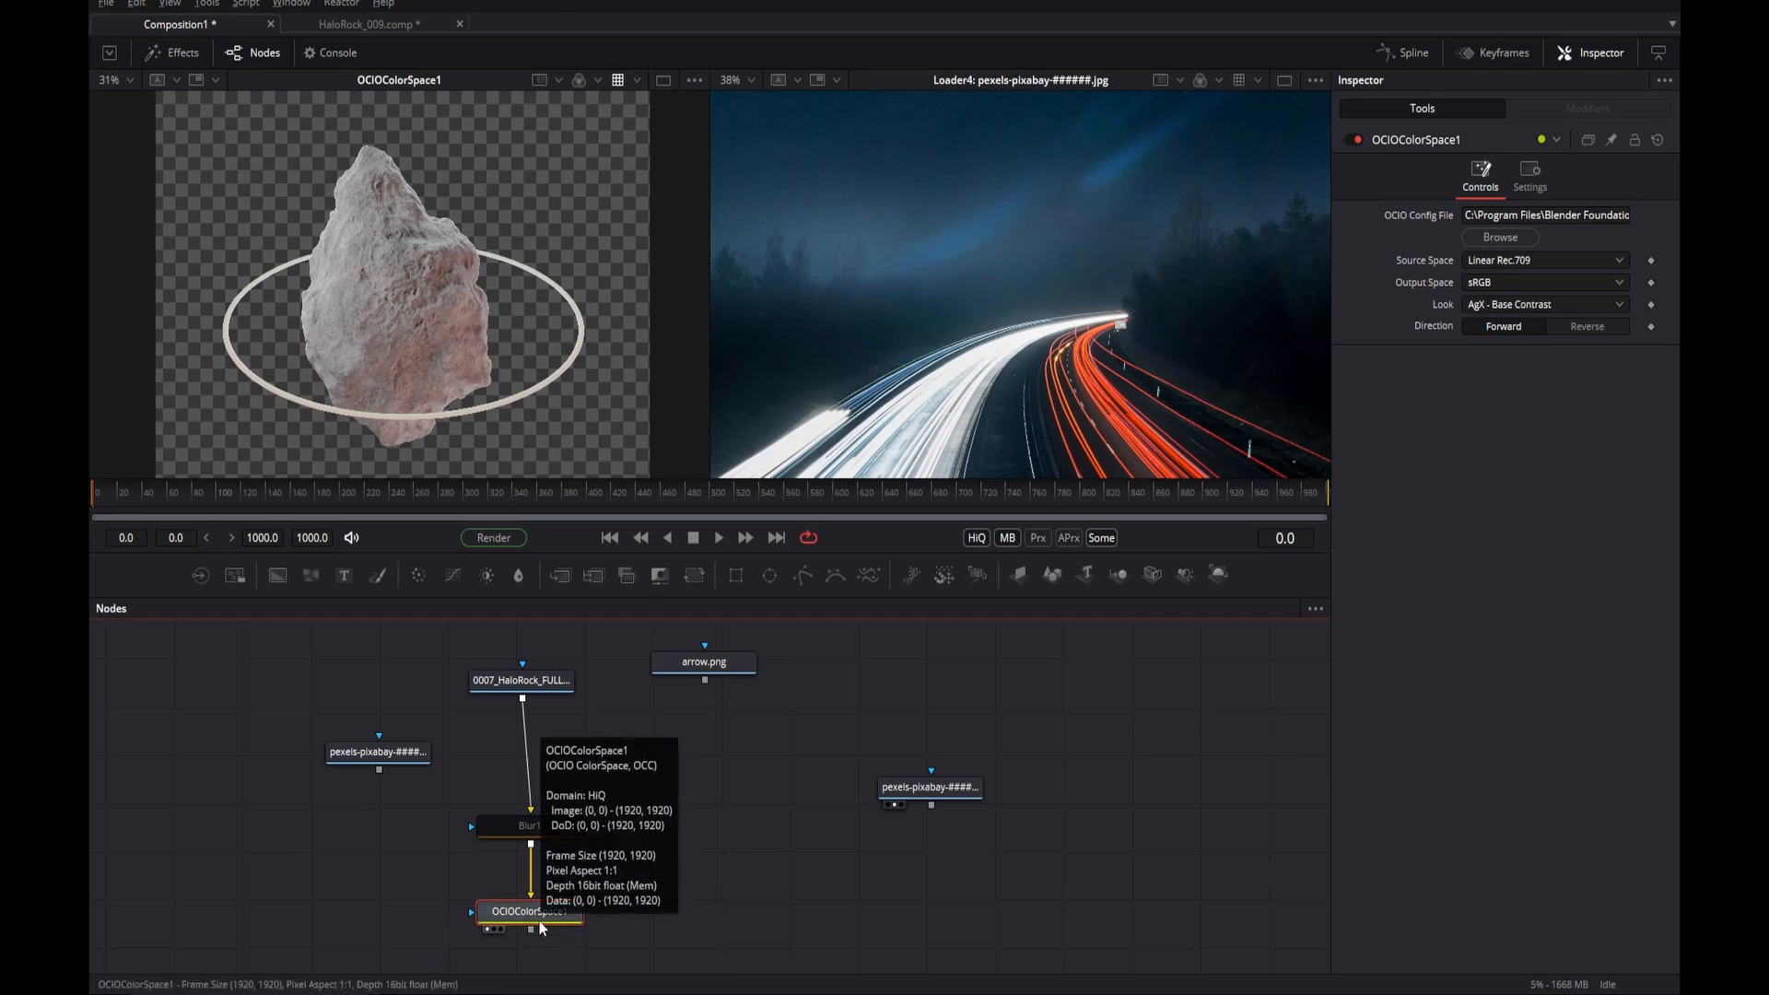
left_click(621, 79)
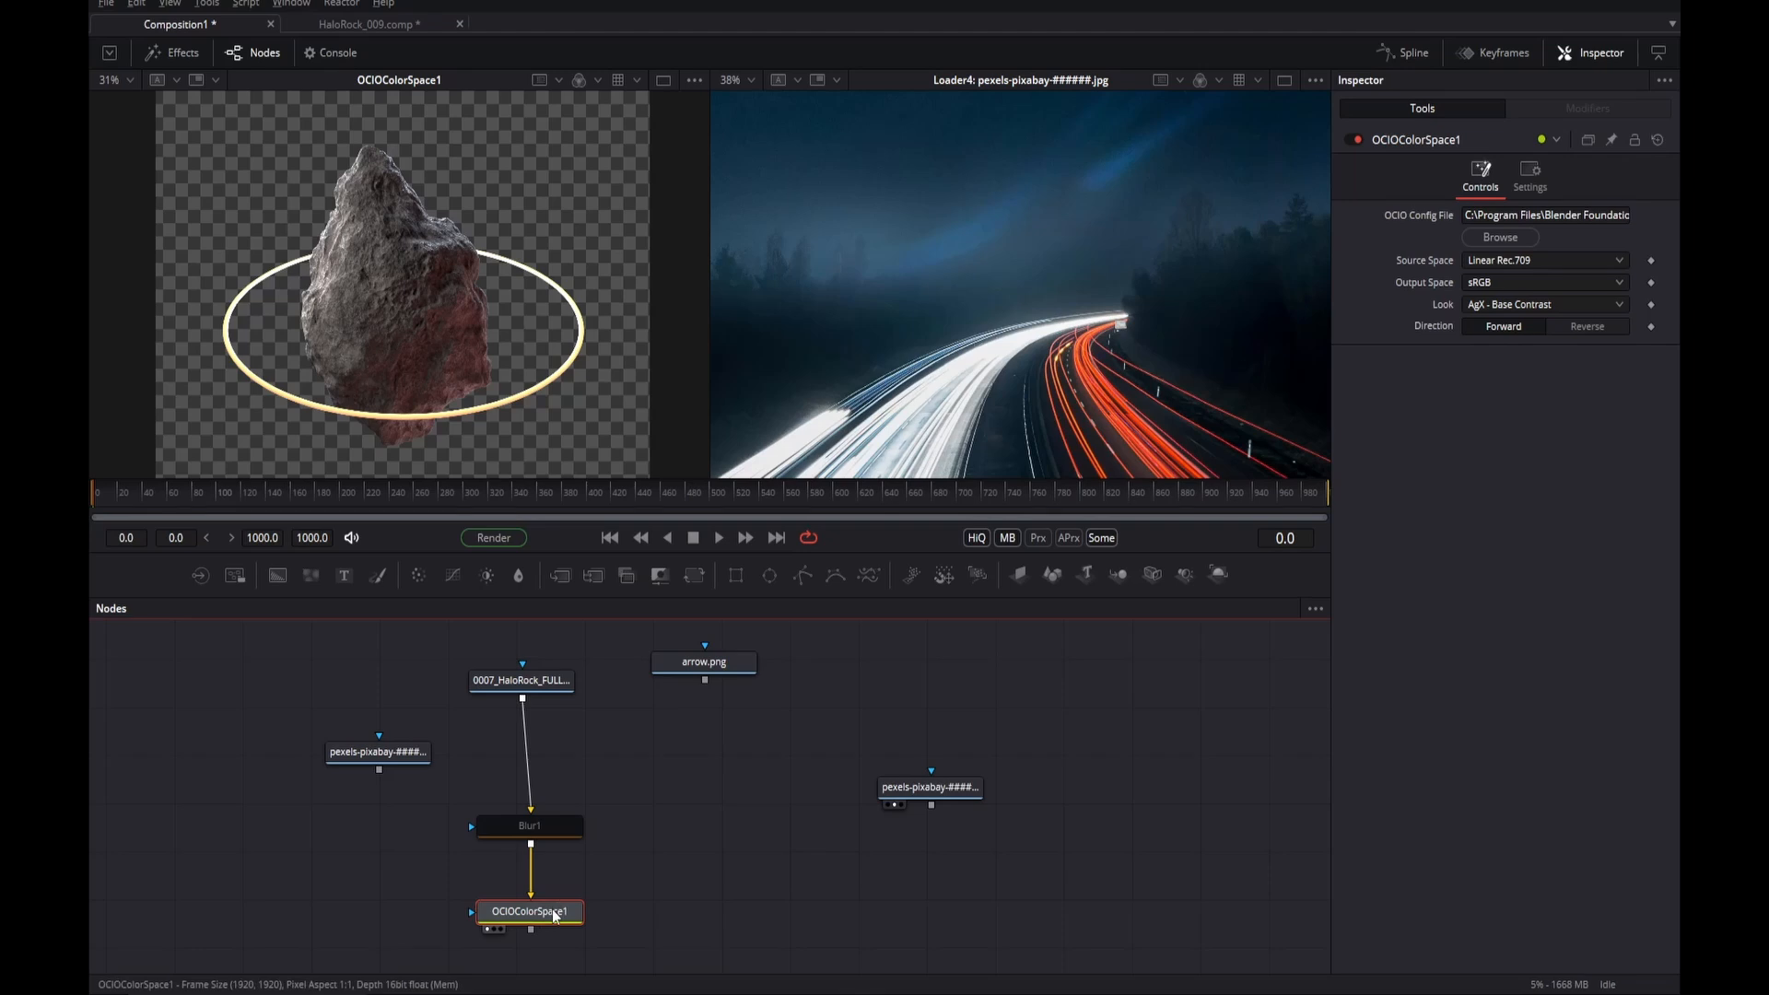
key("ctrl+p")
- Spread out the node layout by moving the HaloRock loader and the pexels image loader beside it further apart
mouse_move(496, 677)
left_mouse_down()
mouse_move(459, 637)
mouse_move(466, 661)
left_mouse_up()
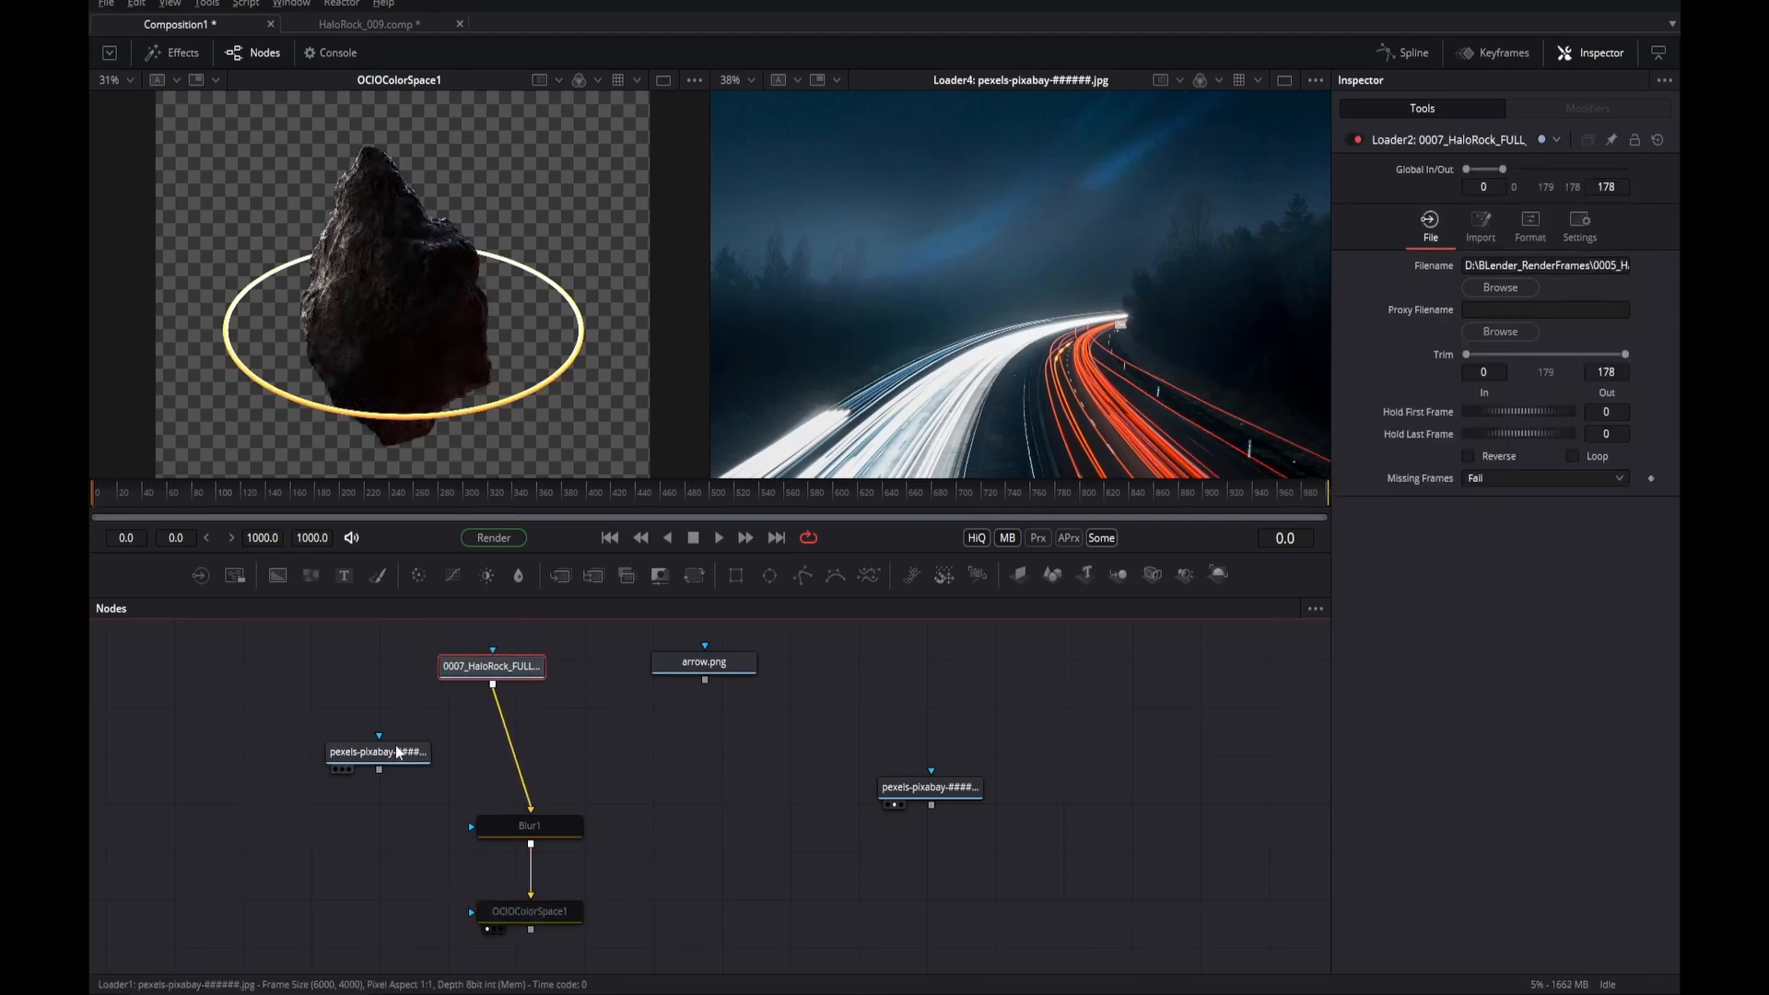
left_click_drag(395, 744, 213, 667)
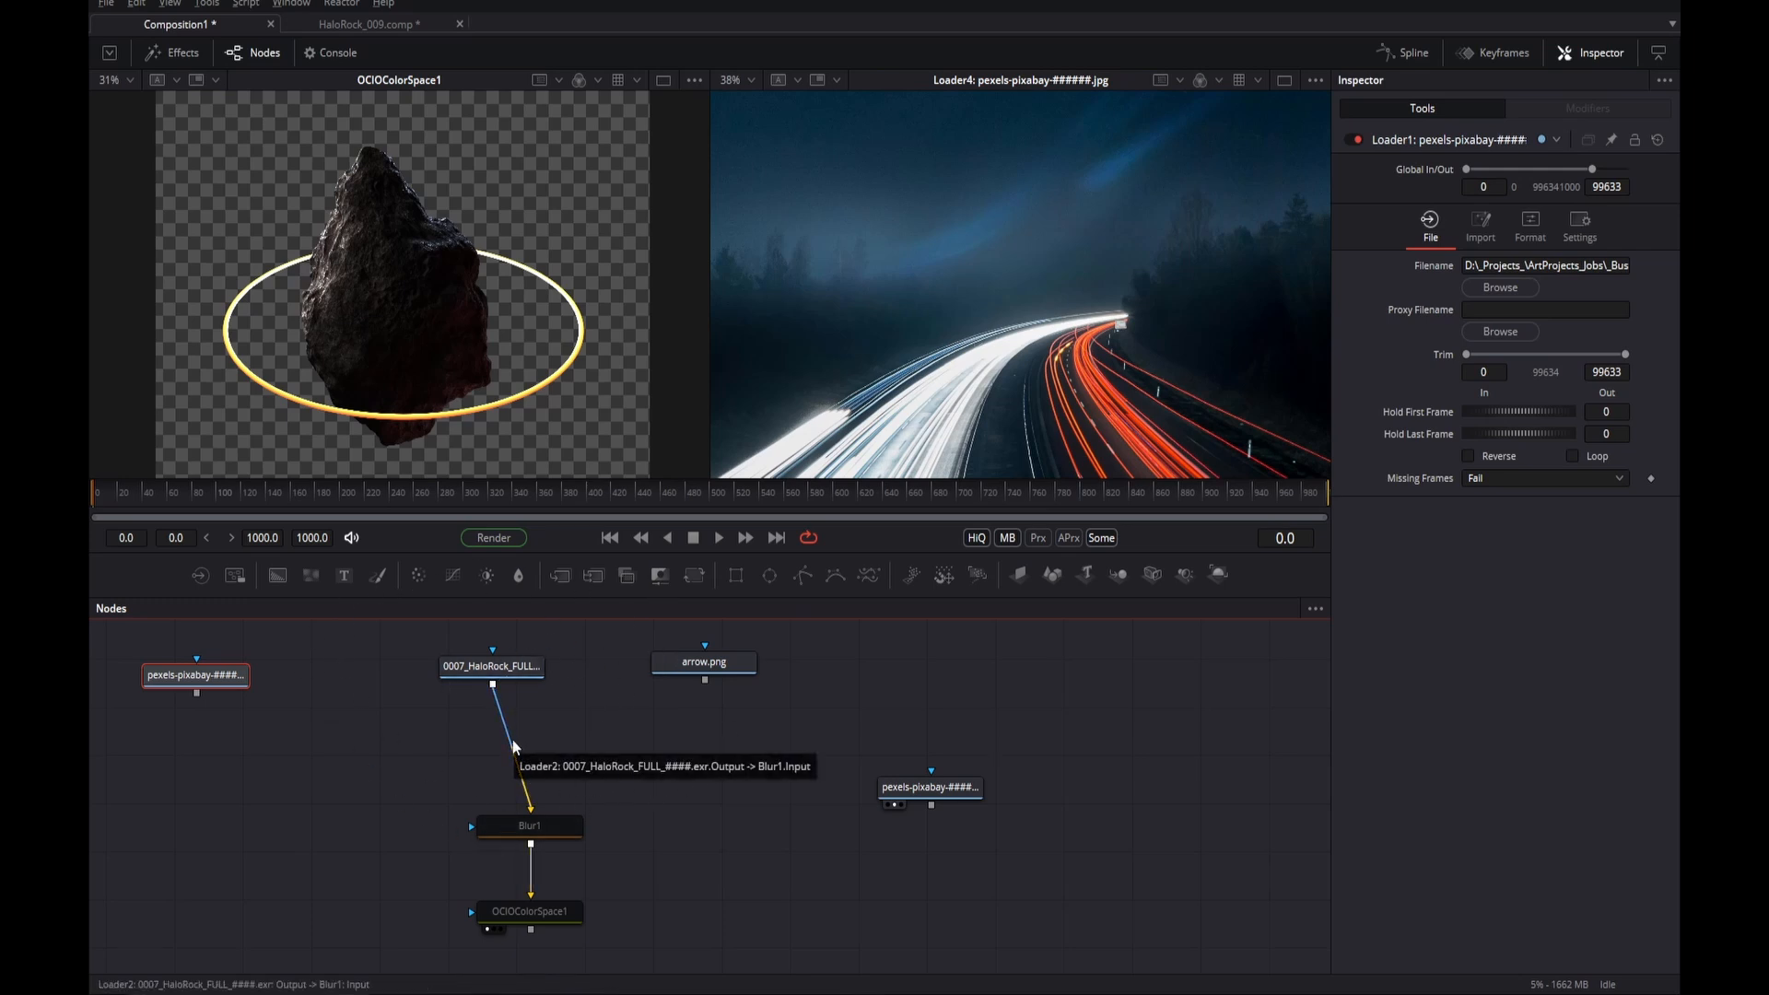
- Turn on the left viewer's LUT and re-enable the bypassed OCIOColorSpace1 node
left_click(617, 83)
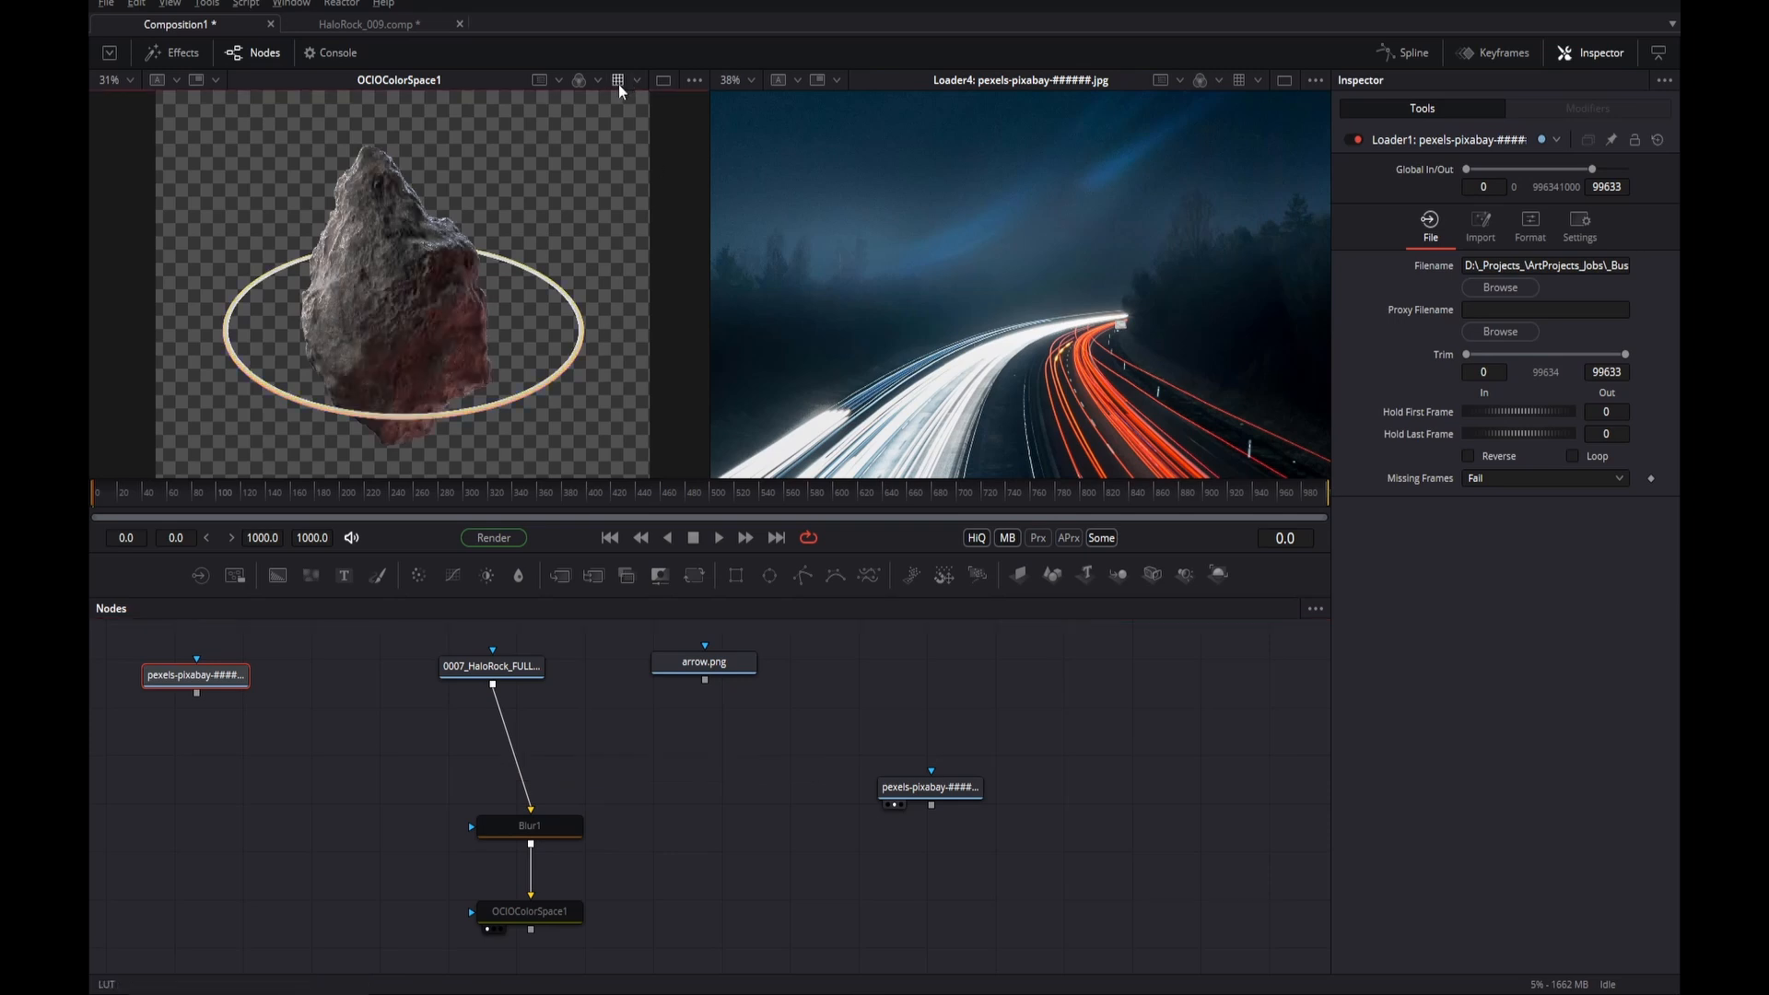
left_click(514, 916)
left_click(521, 908)
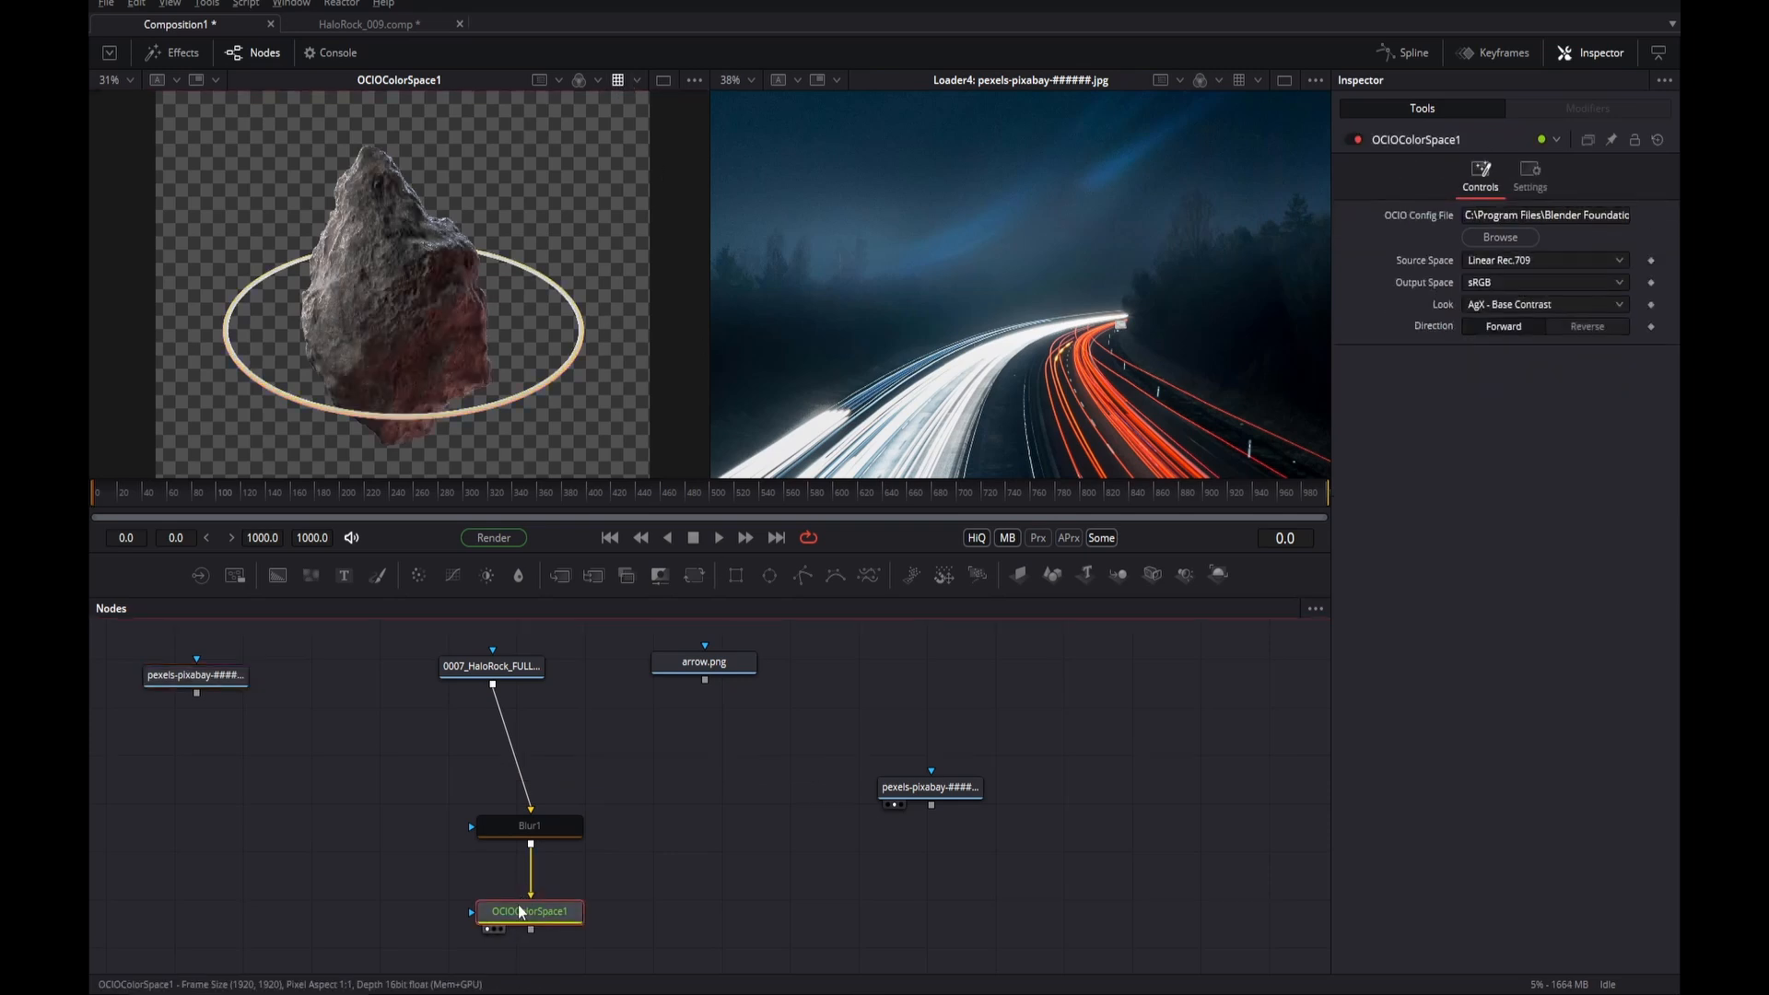
- Bypass the OCIOColorSpace1 node and switch the left viewer's LUT off and back on to compare the two
left_click(617, 81)
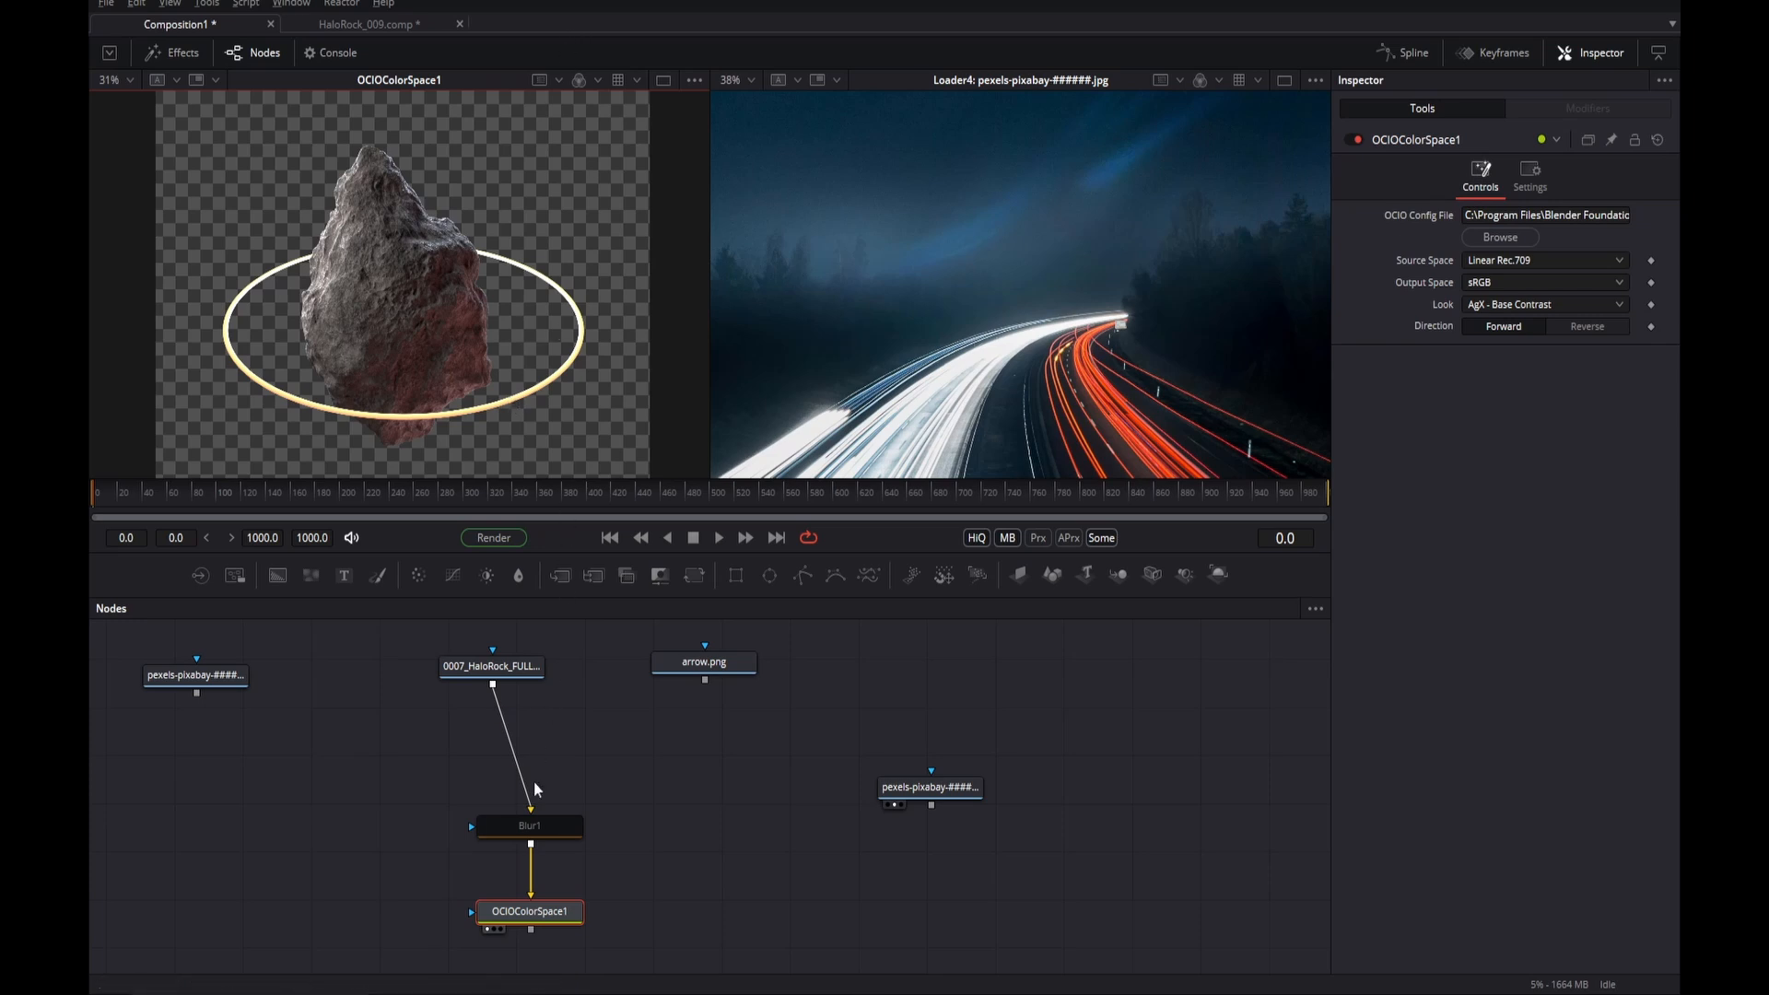
left_click(539, 912)
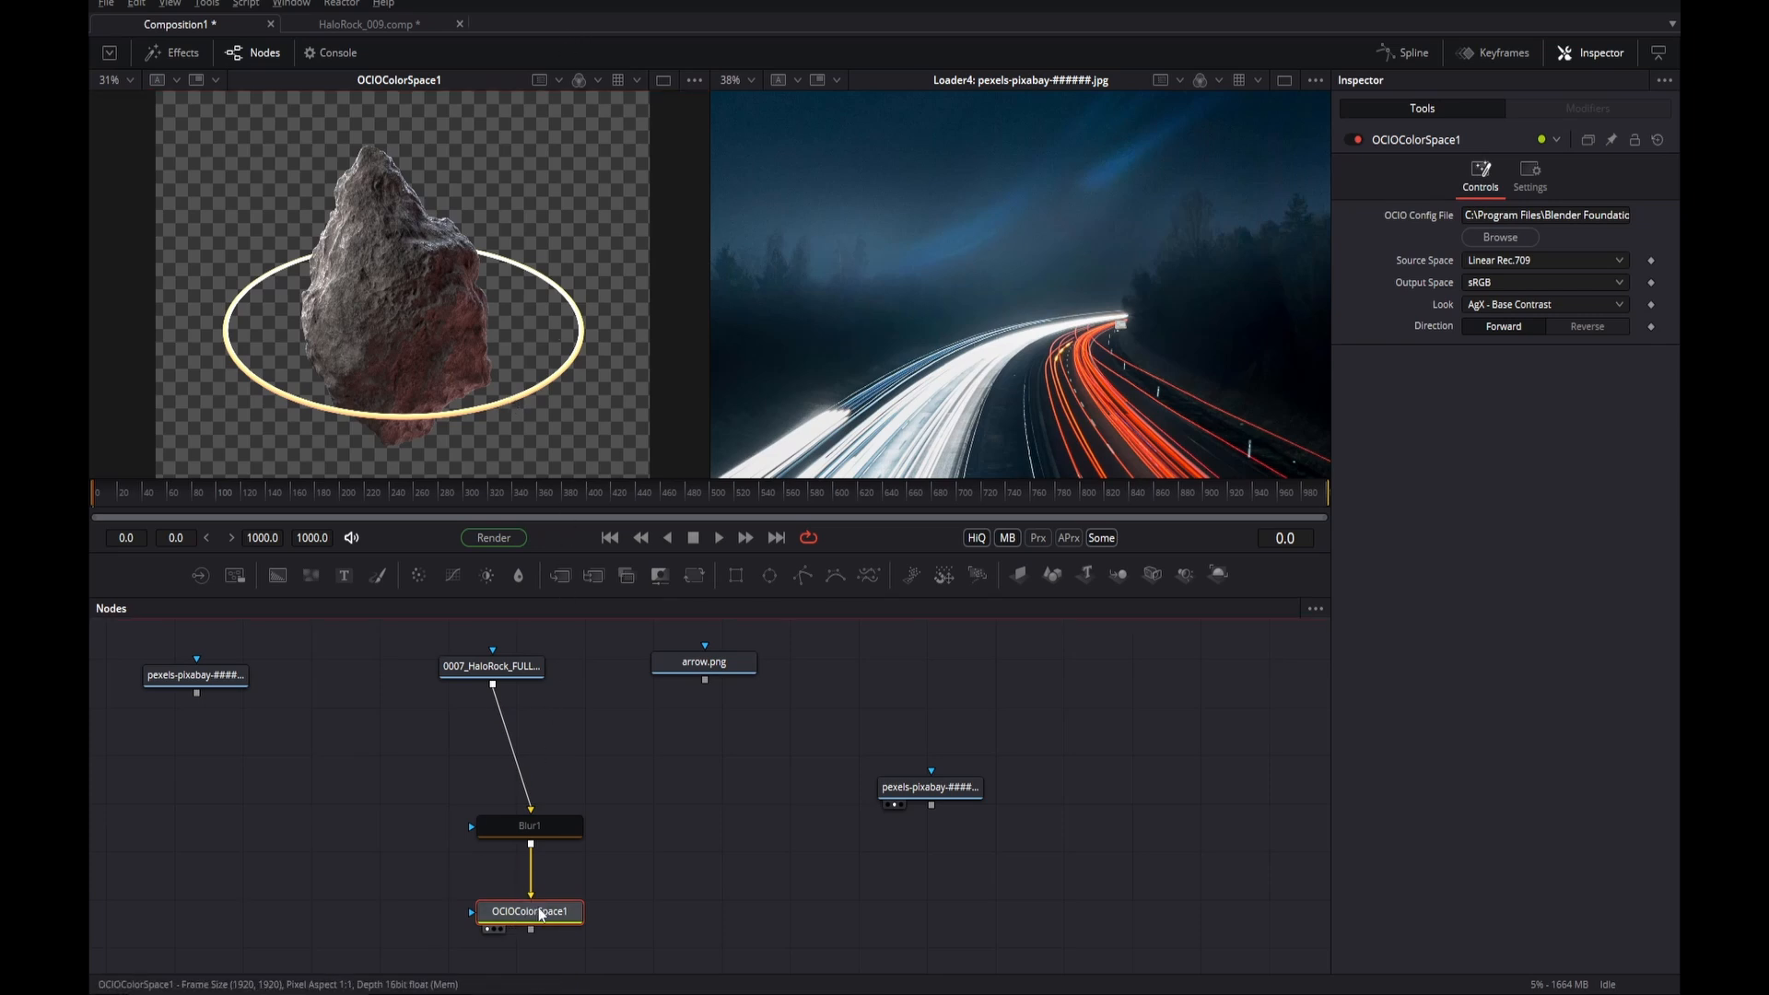
key("ctrl+p")
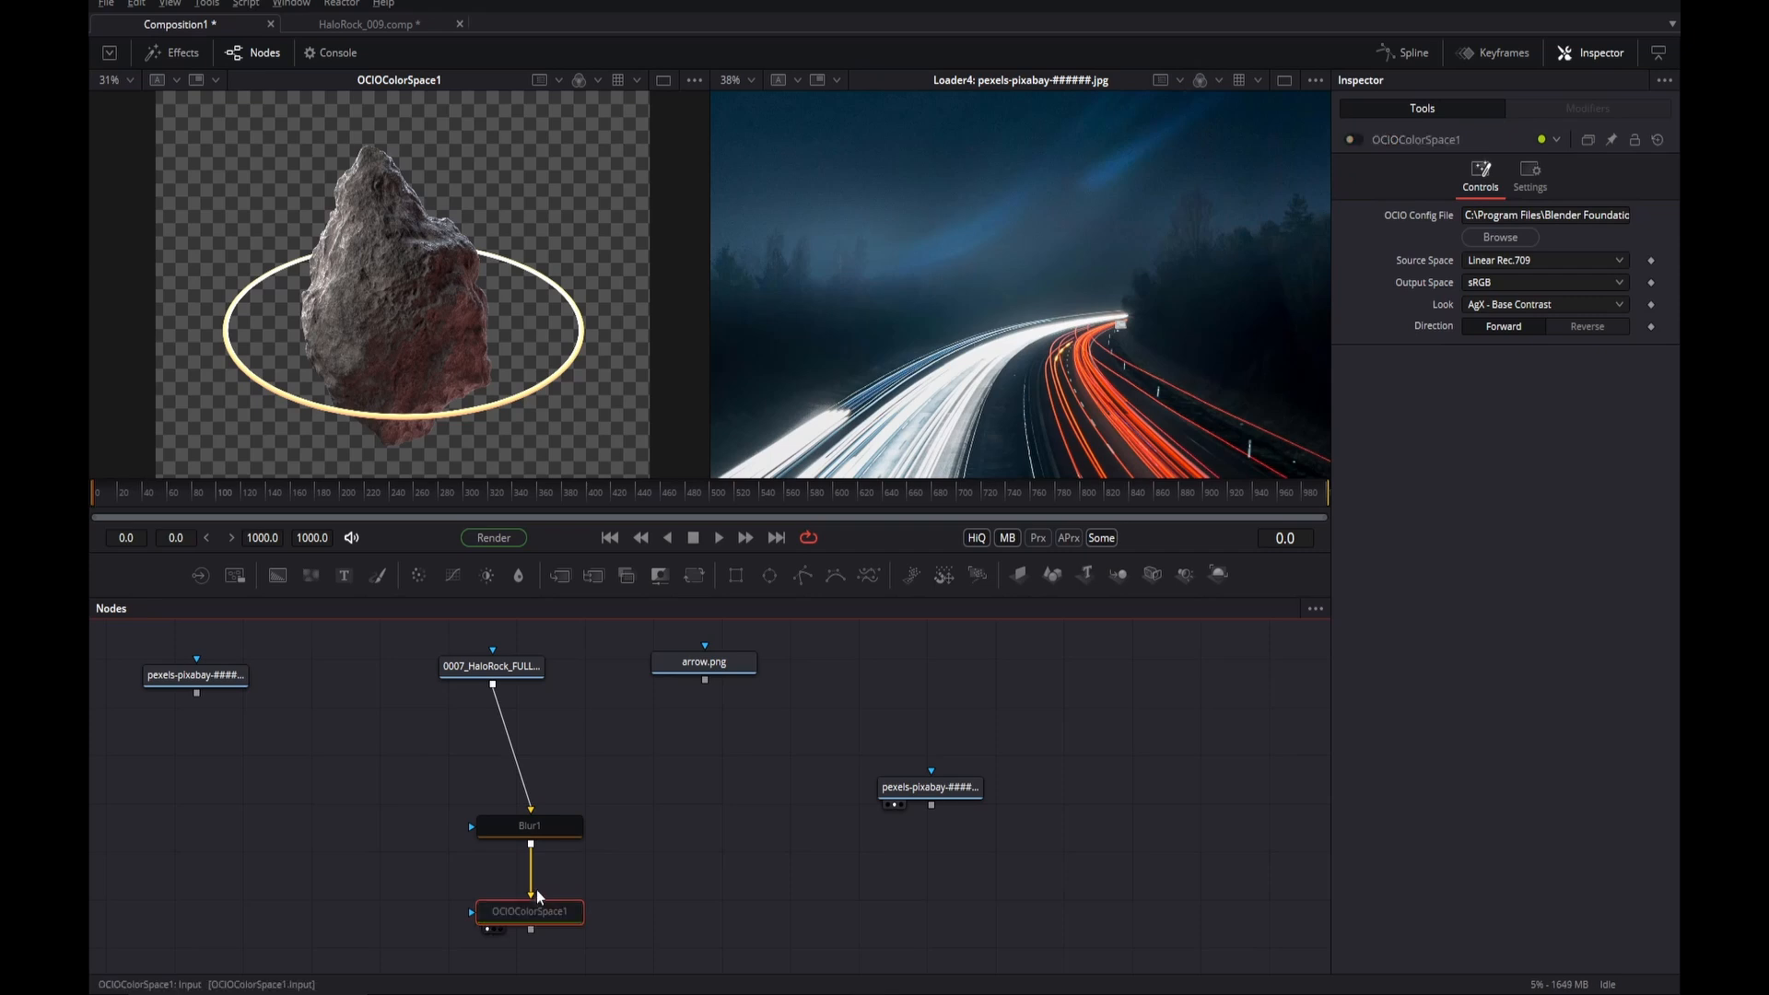
left_click(616, 87)
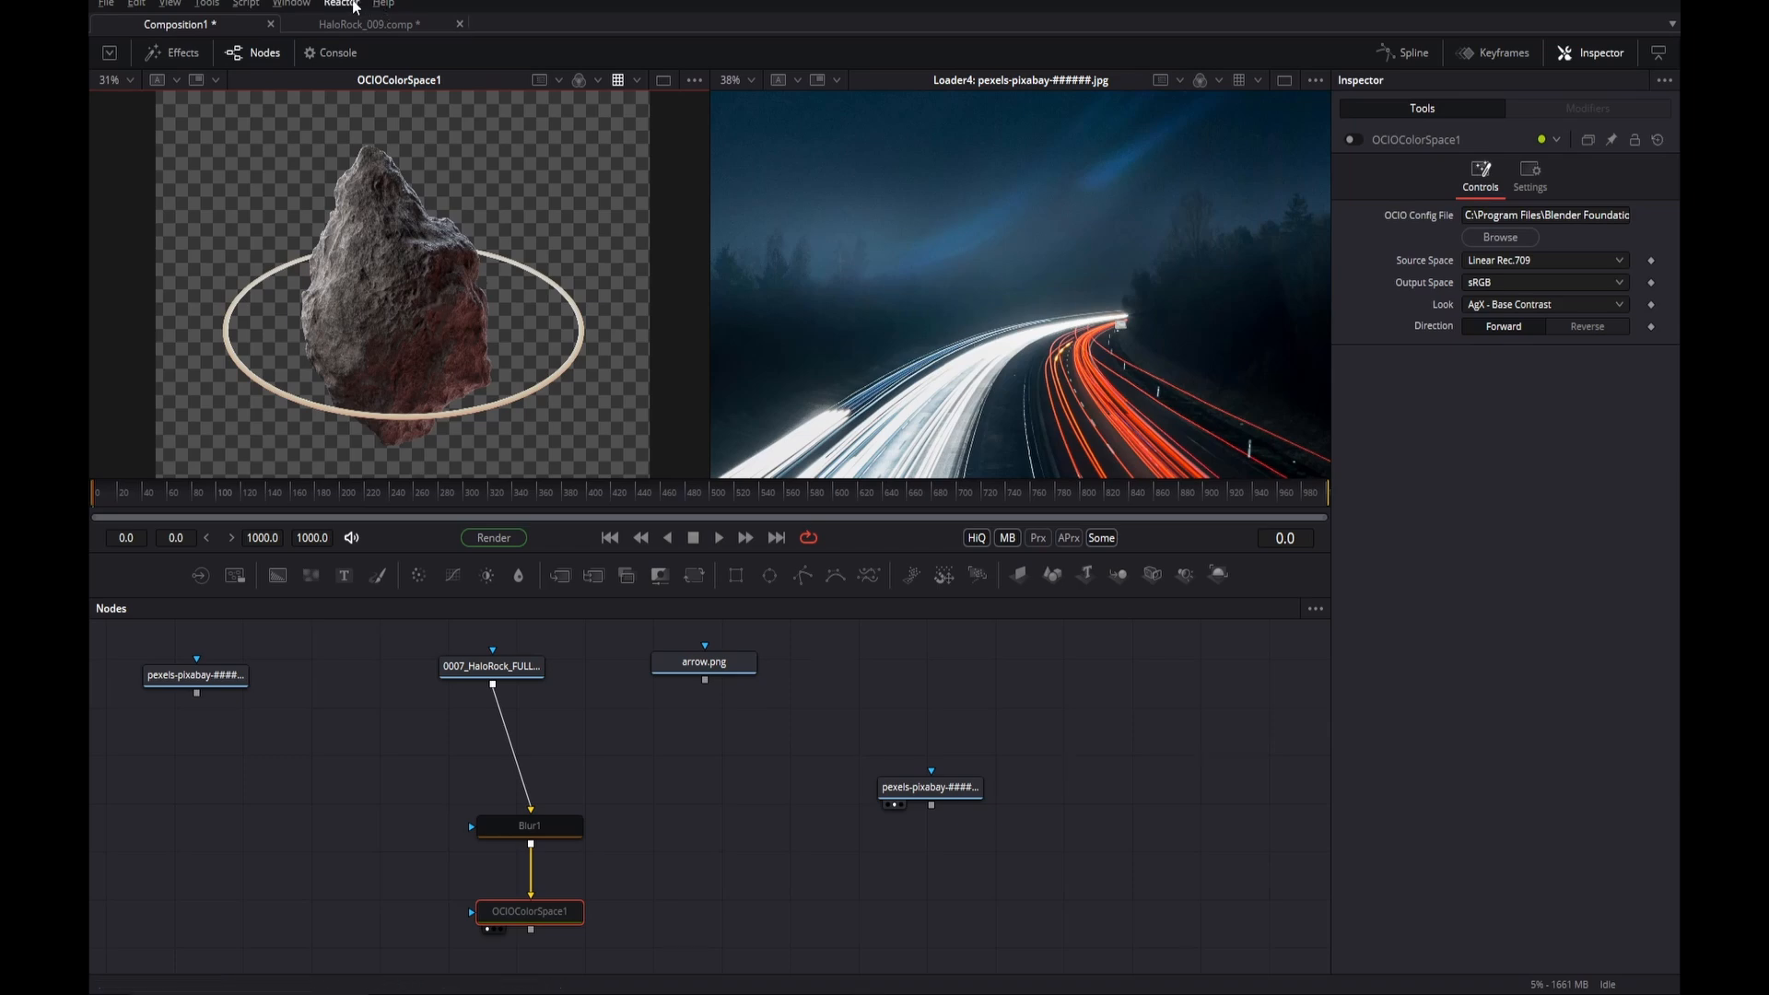
- Open the Reactor package manager, switch to the browser and look over the forum sections on the We Suck Less home page
left_click(353, 6)
left_click(359, 25)
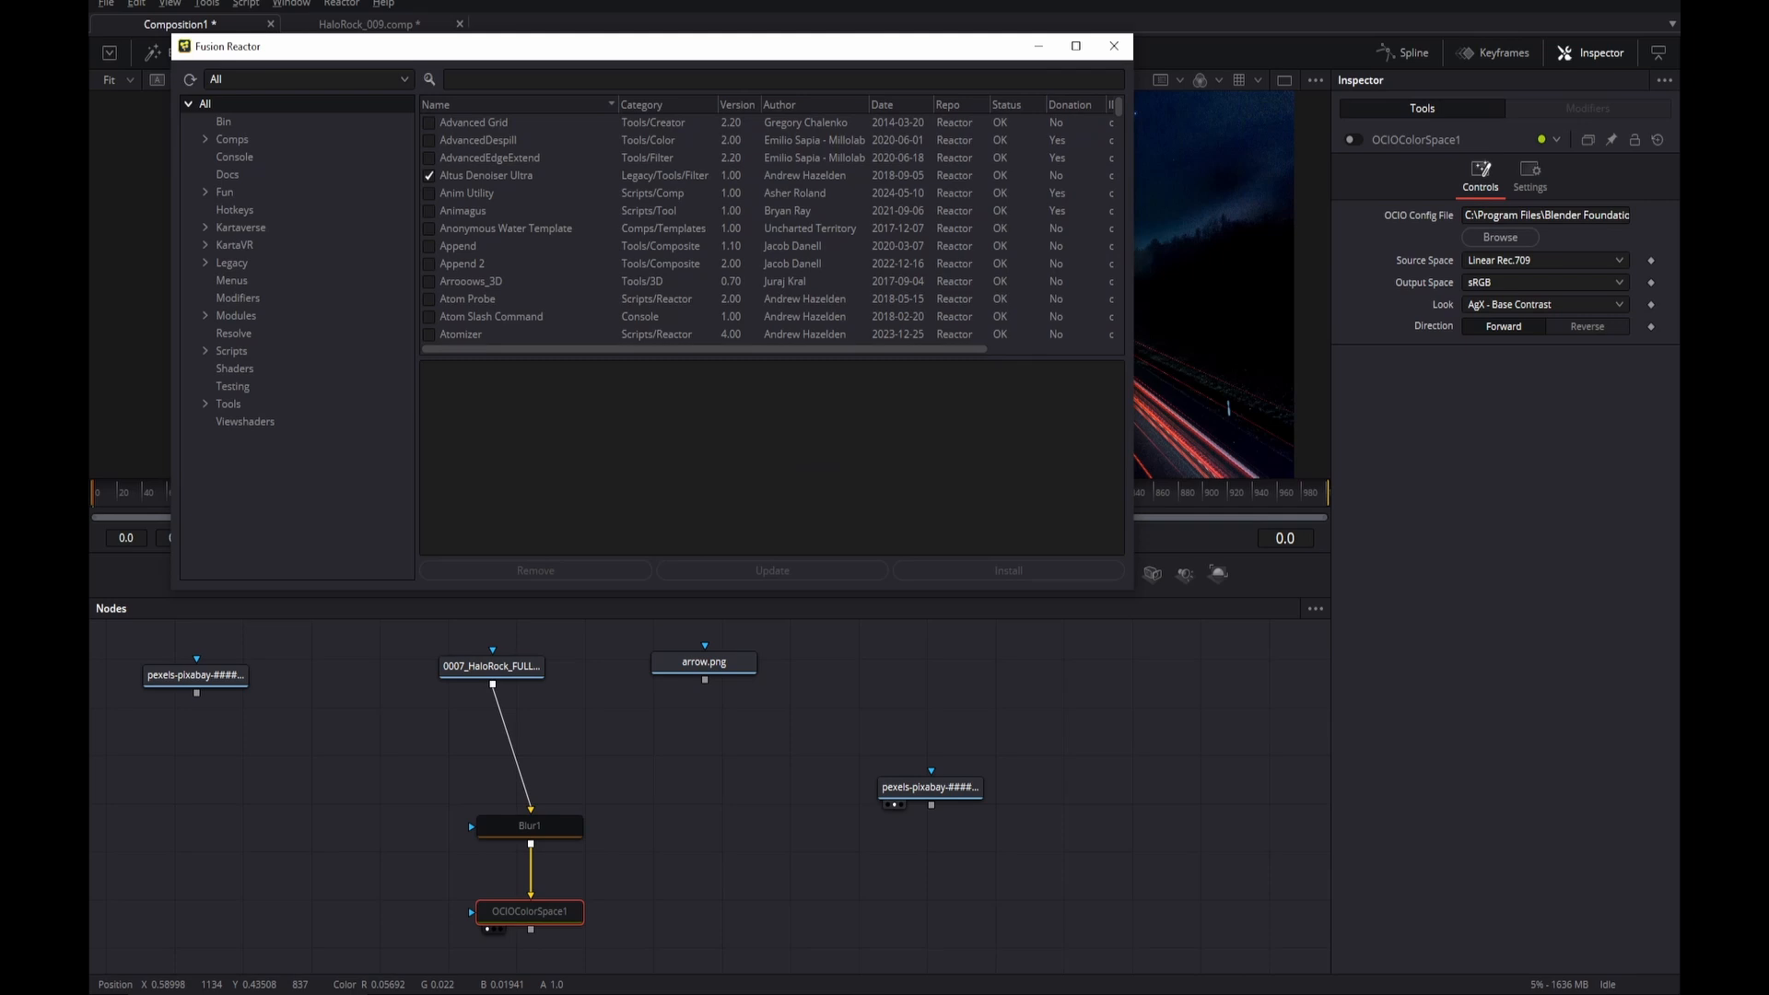
left_click_drag(771, 0, 770, 75)
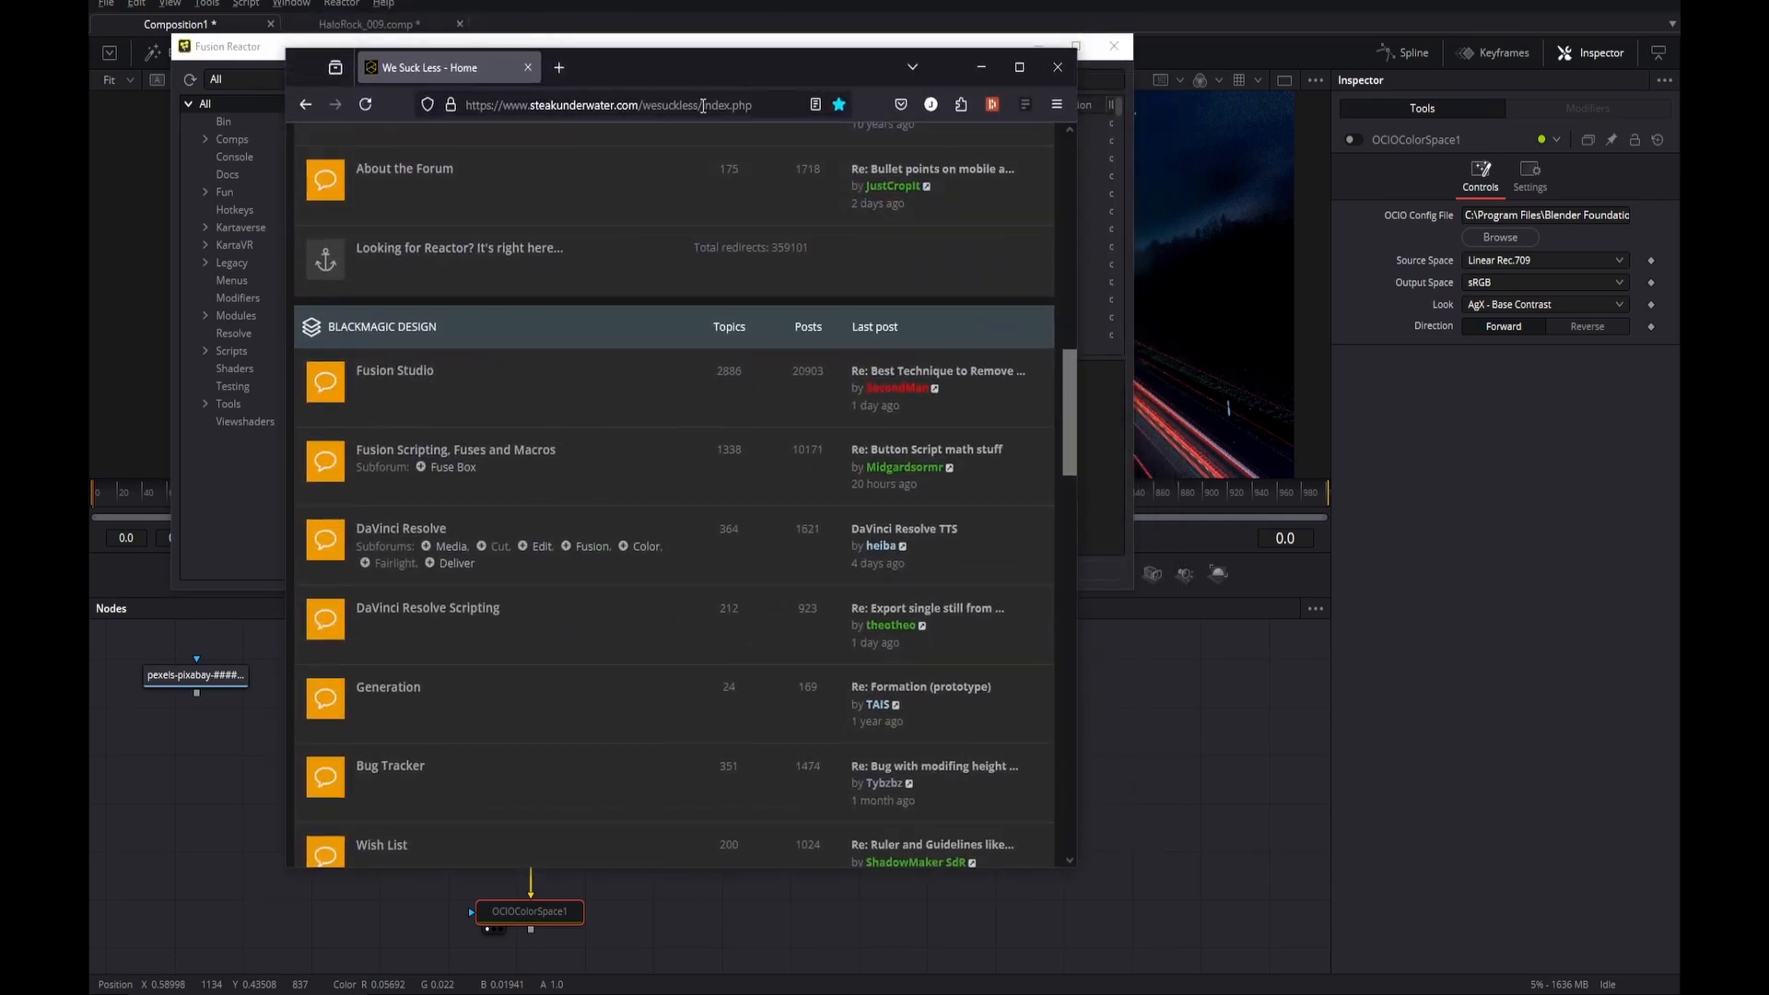
scroll(556, 440, "up", 4)
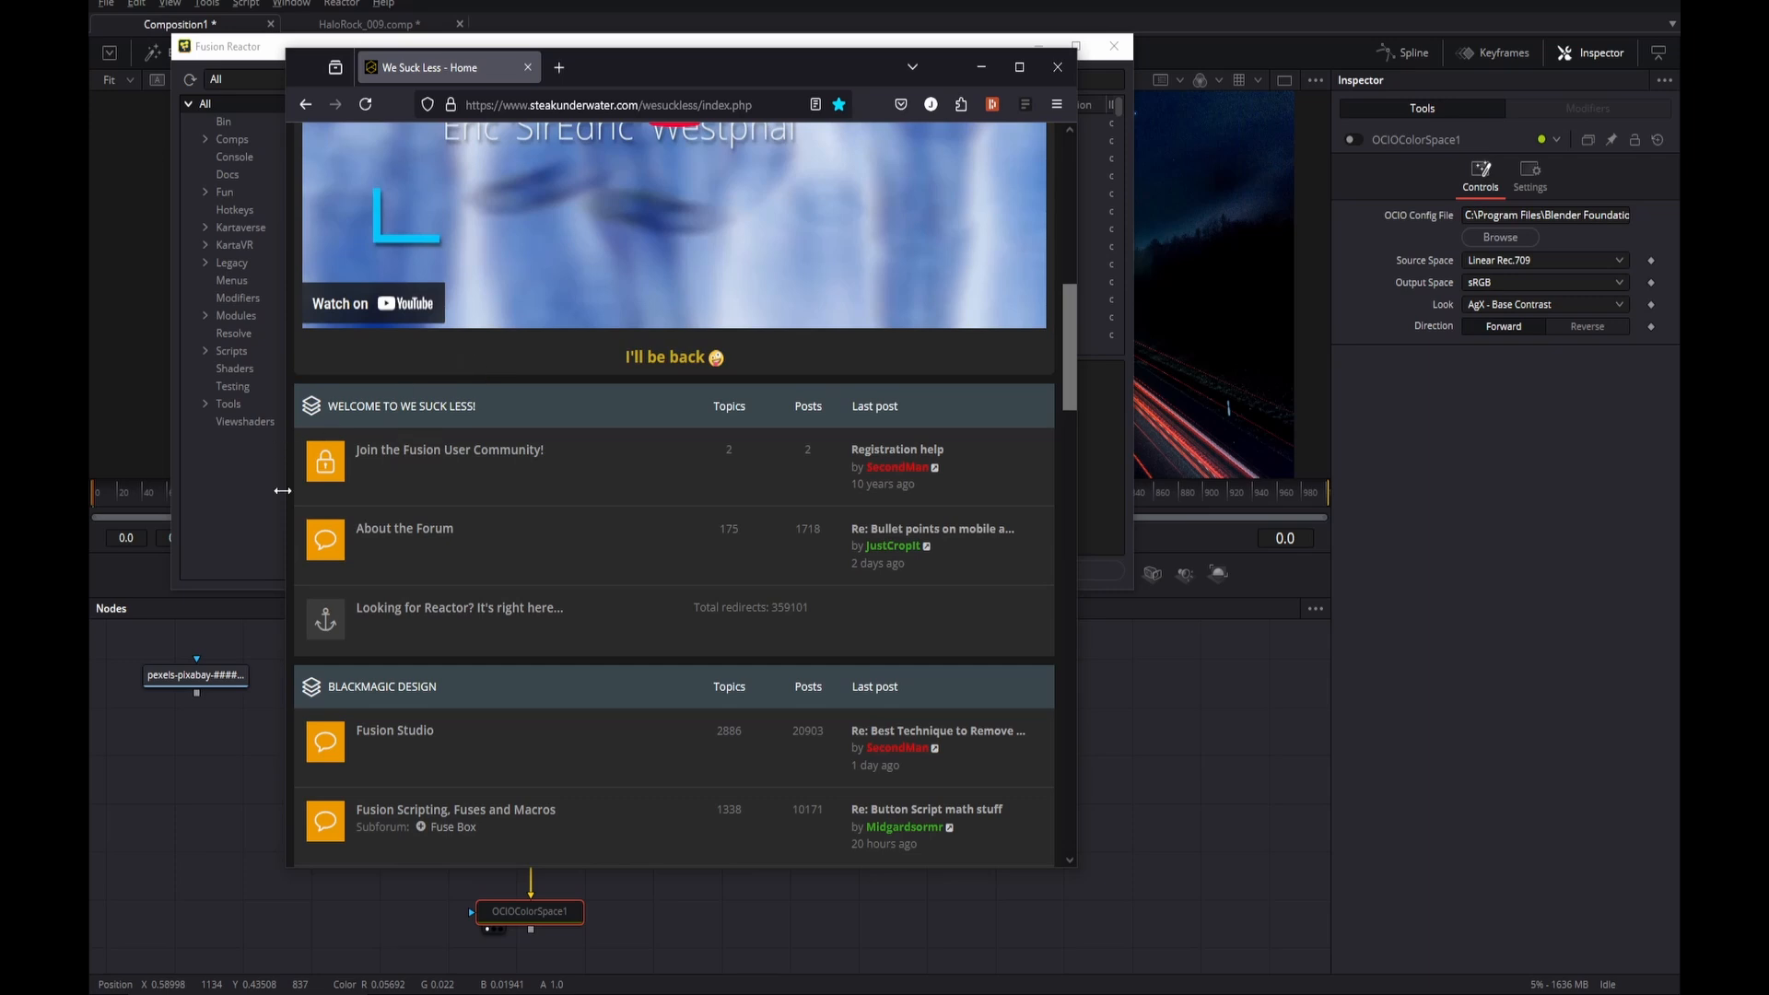
scroll(453, 526, "down", 5)
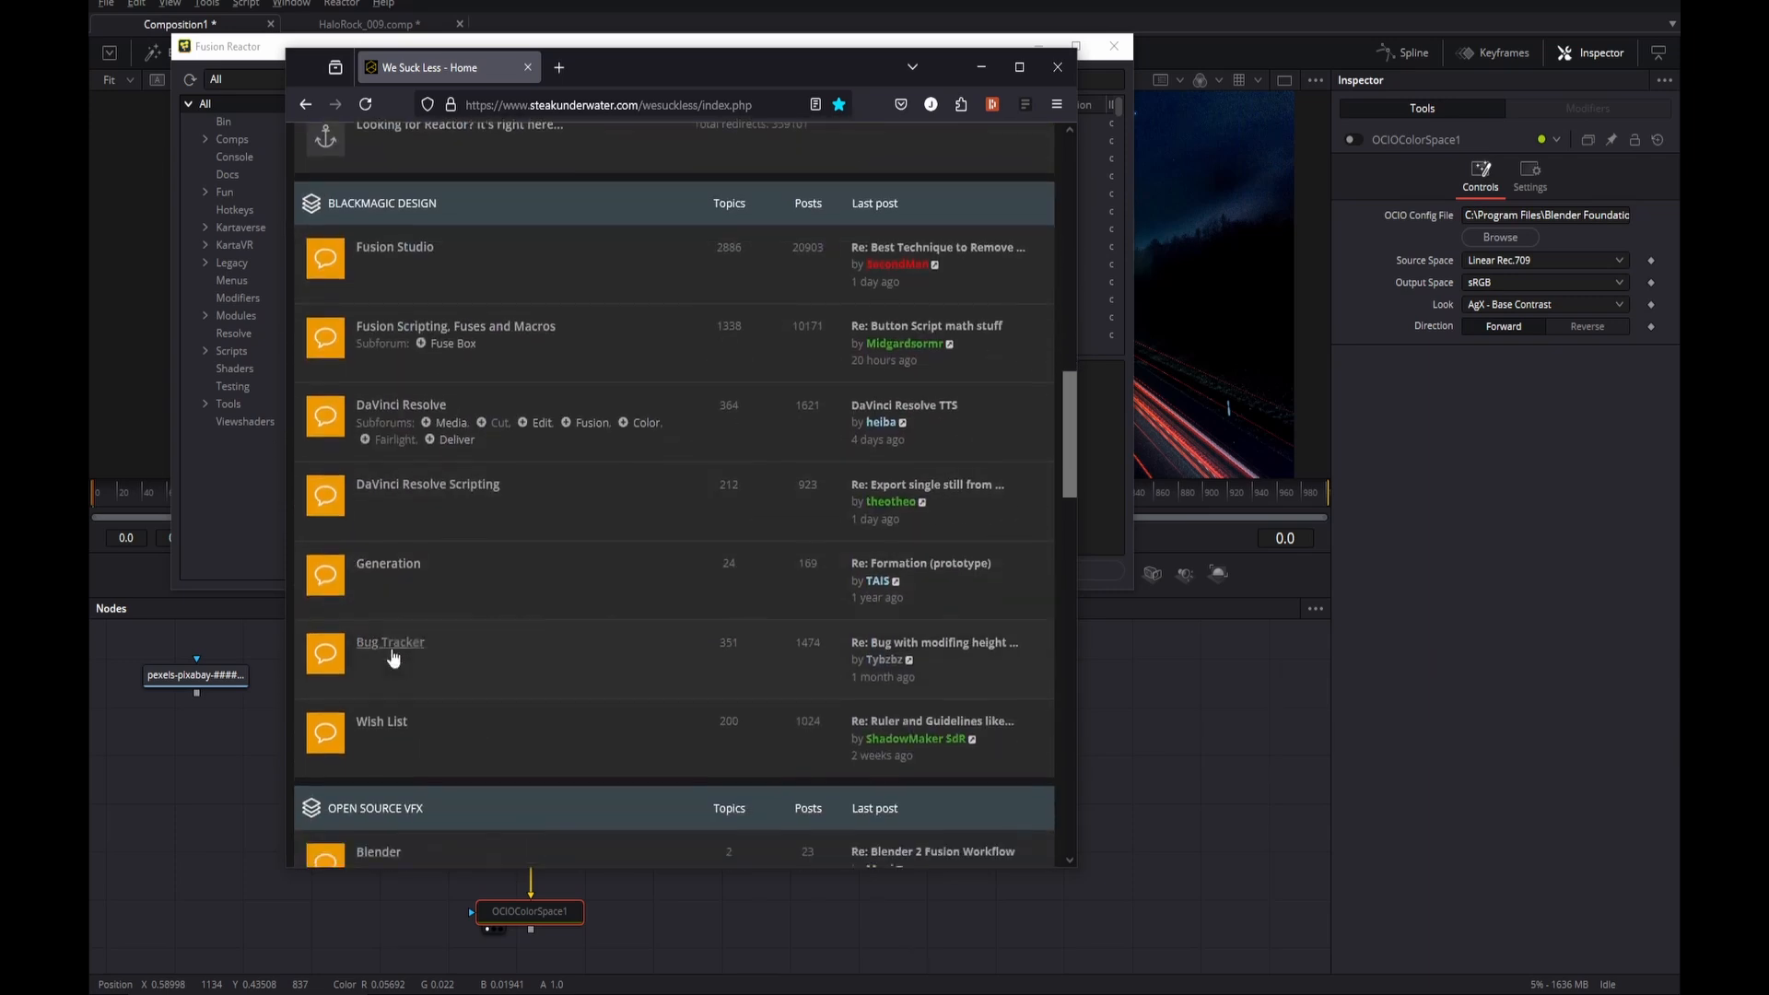
scroll(393, 658, "down", 3)
scroll(373, 660, "down", 9)
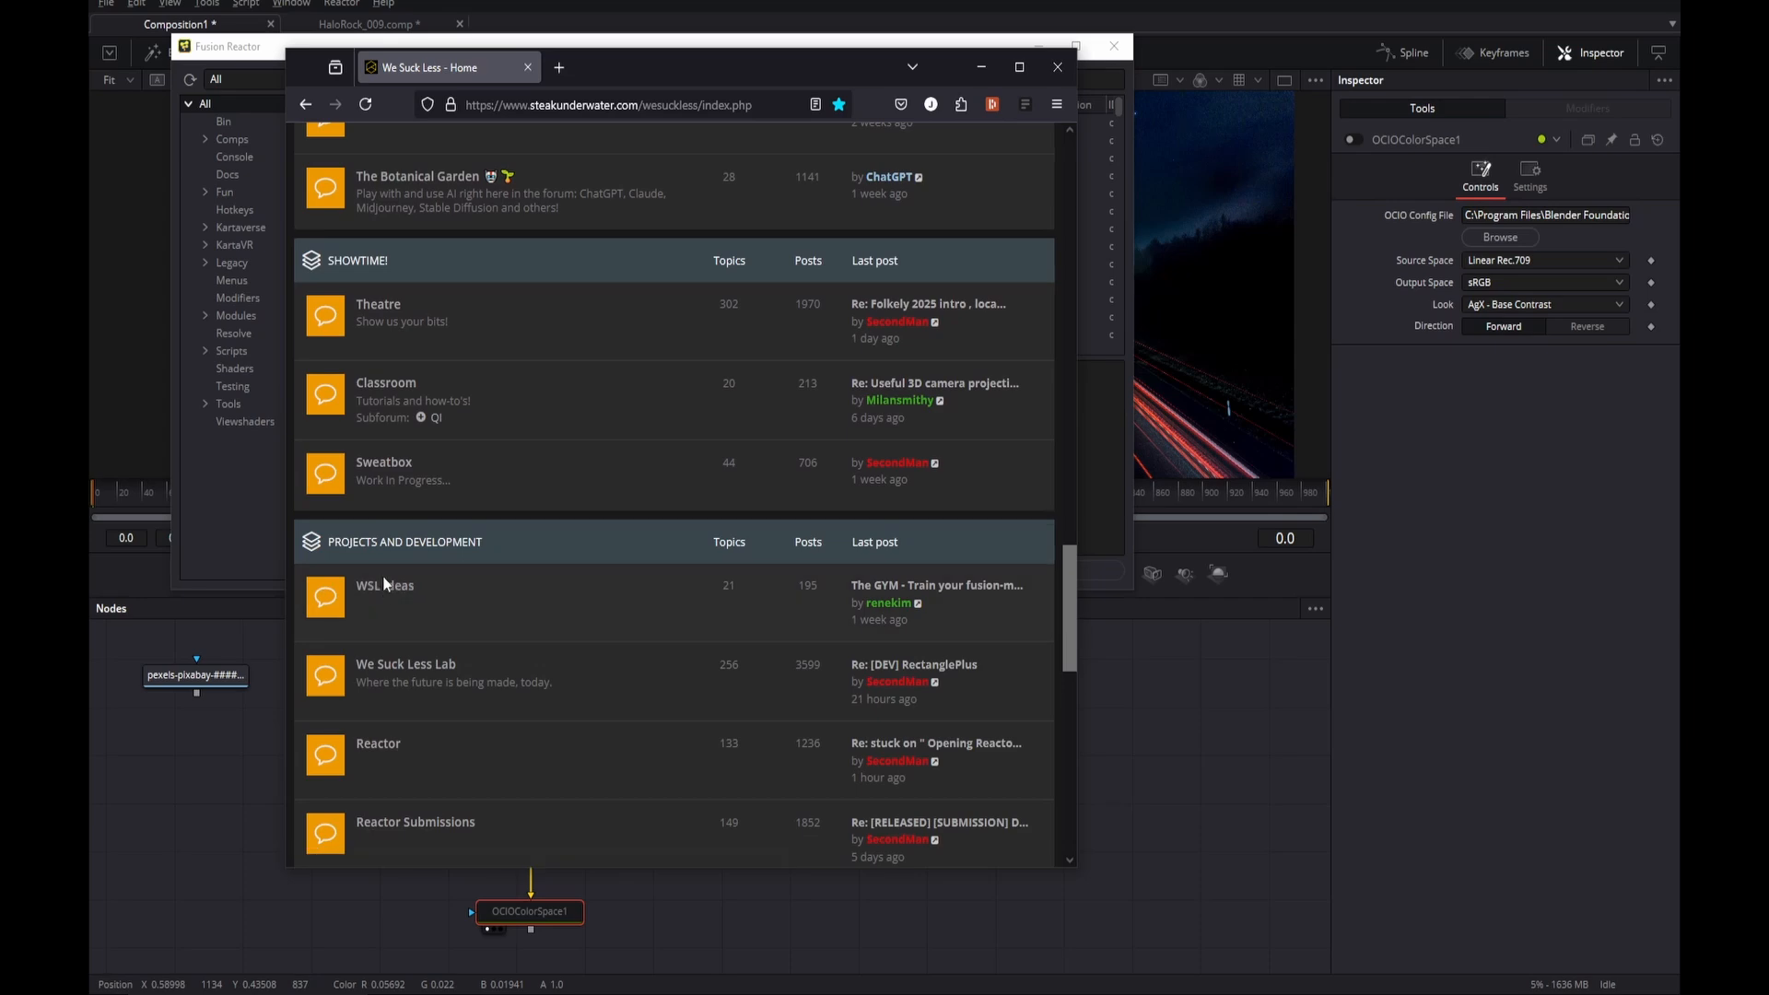
scroll(383, 575, "down", 4)
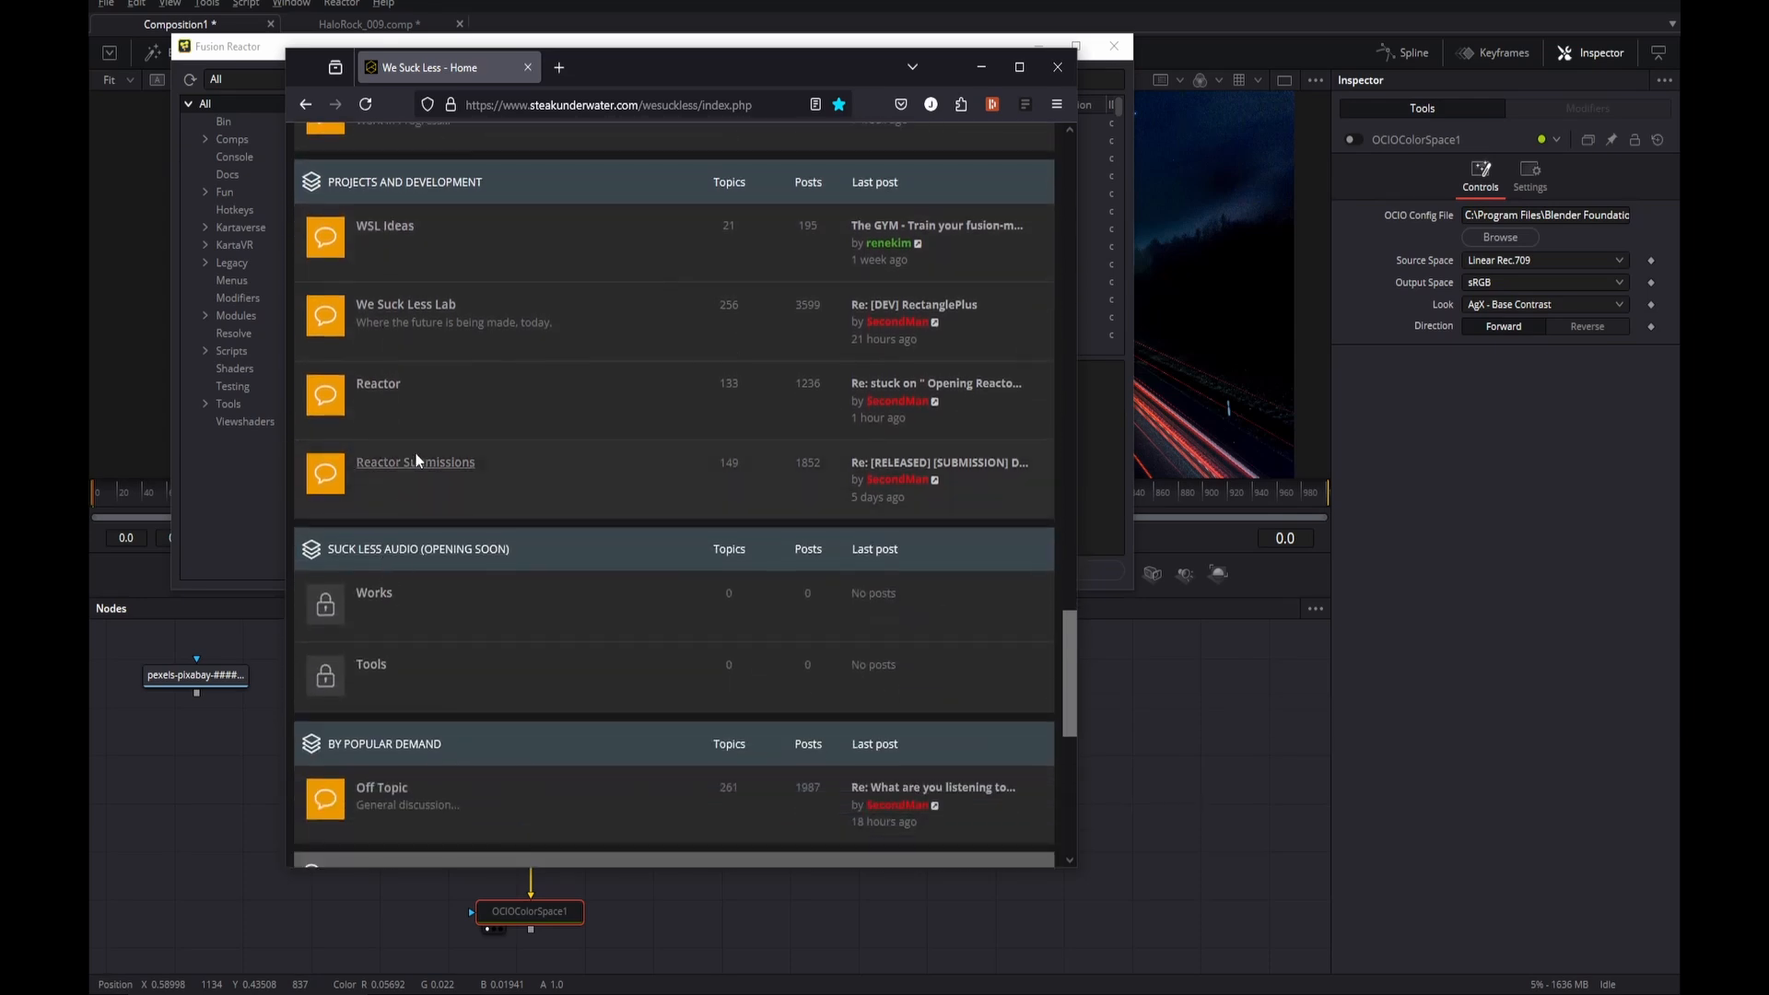
scroll(417, 447, "up", 10)
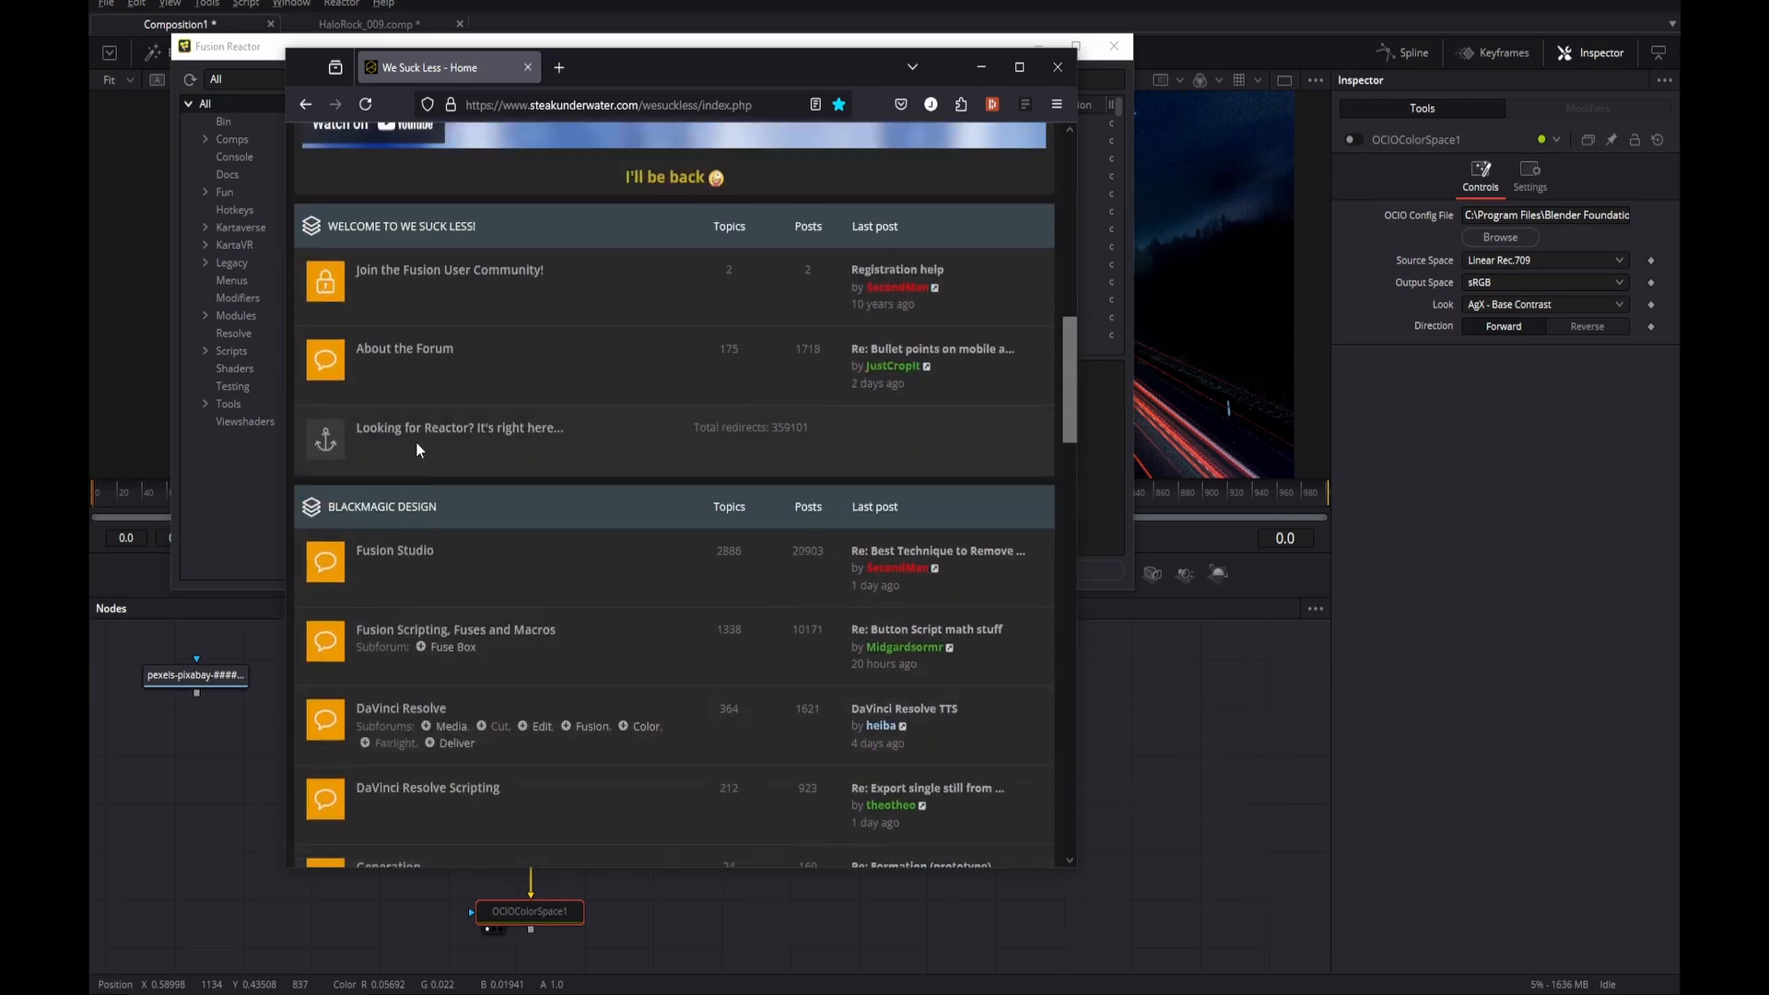
scroll(419, 452, "down", 2)
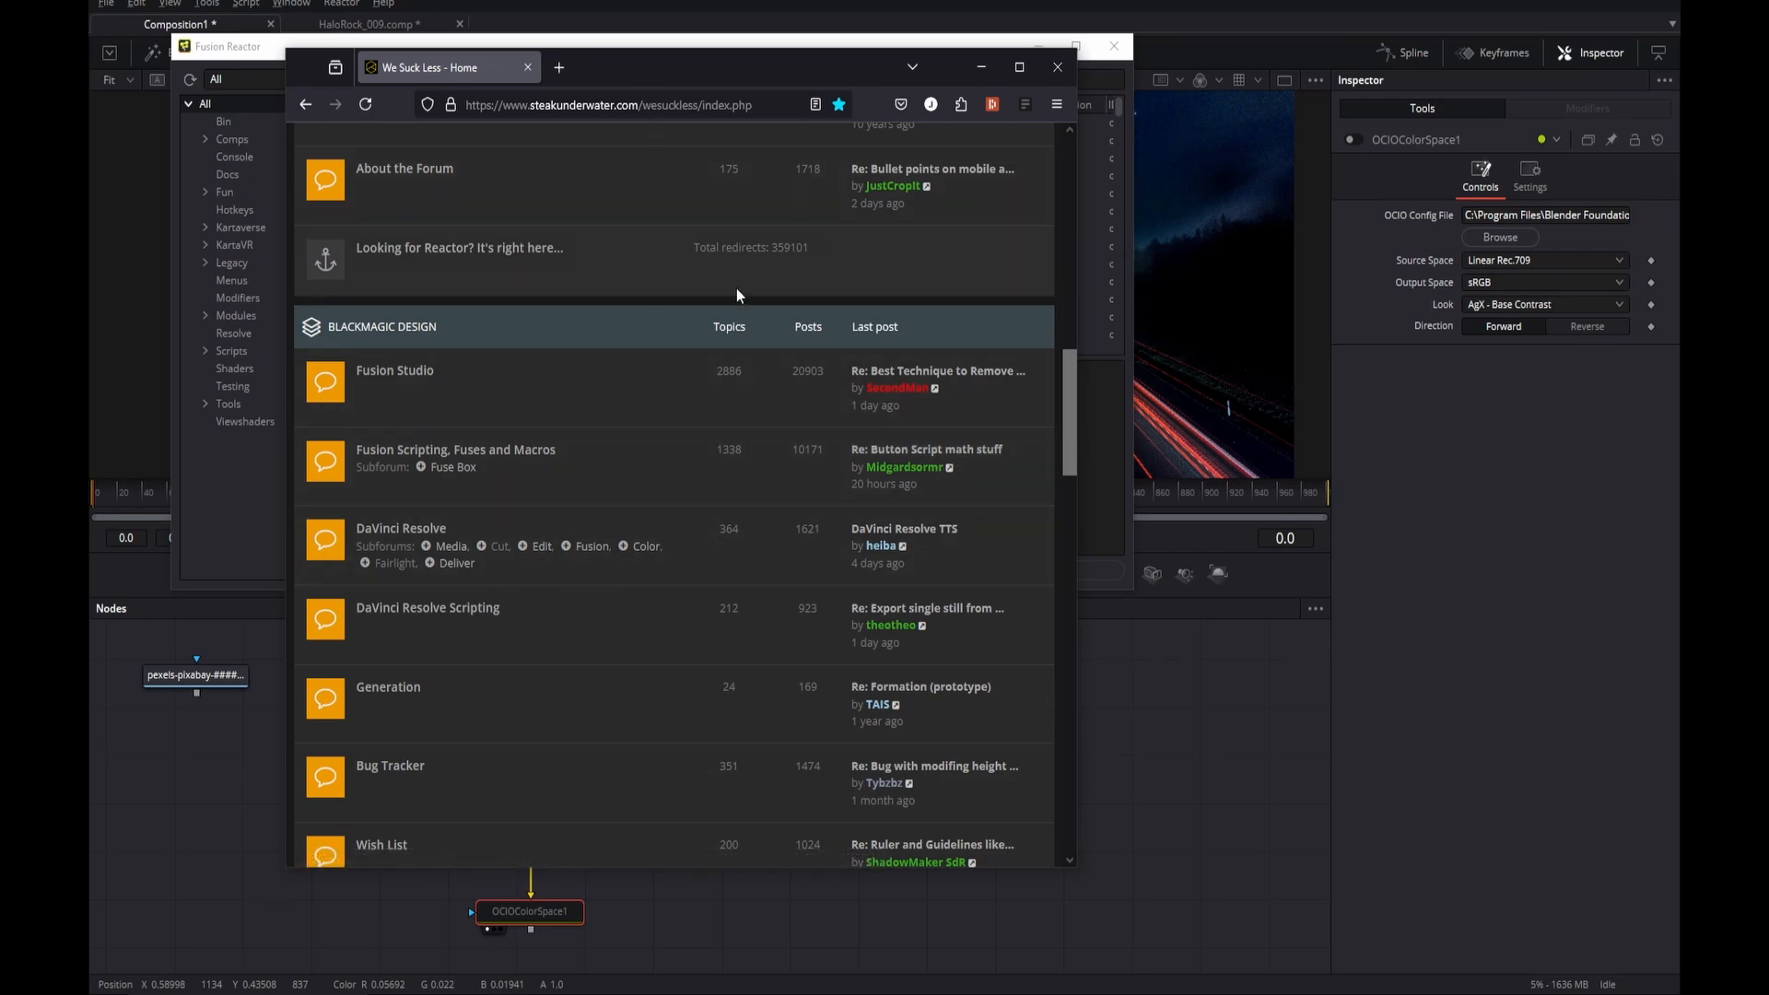
scroll(551, 425, "up", 10)
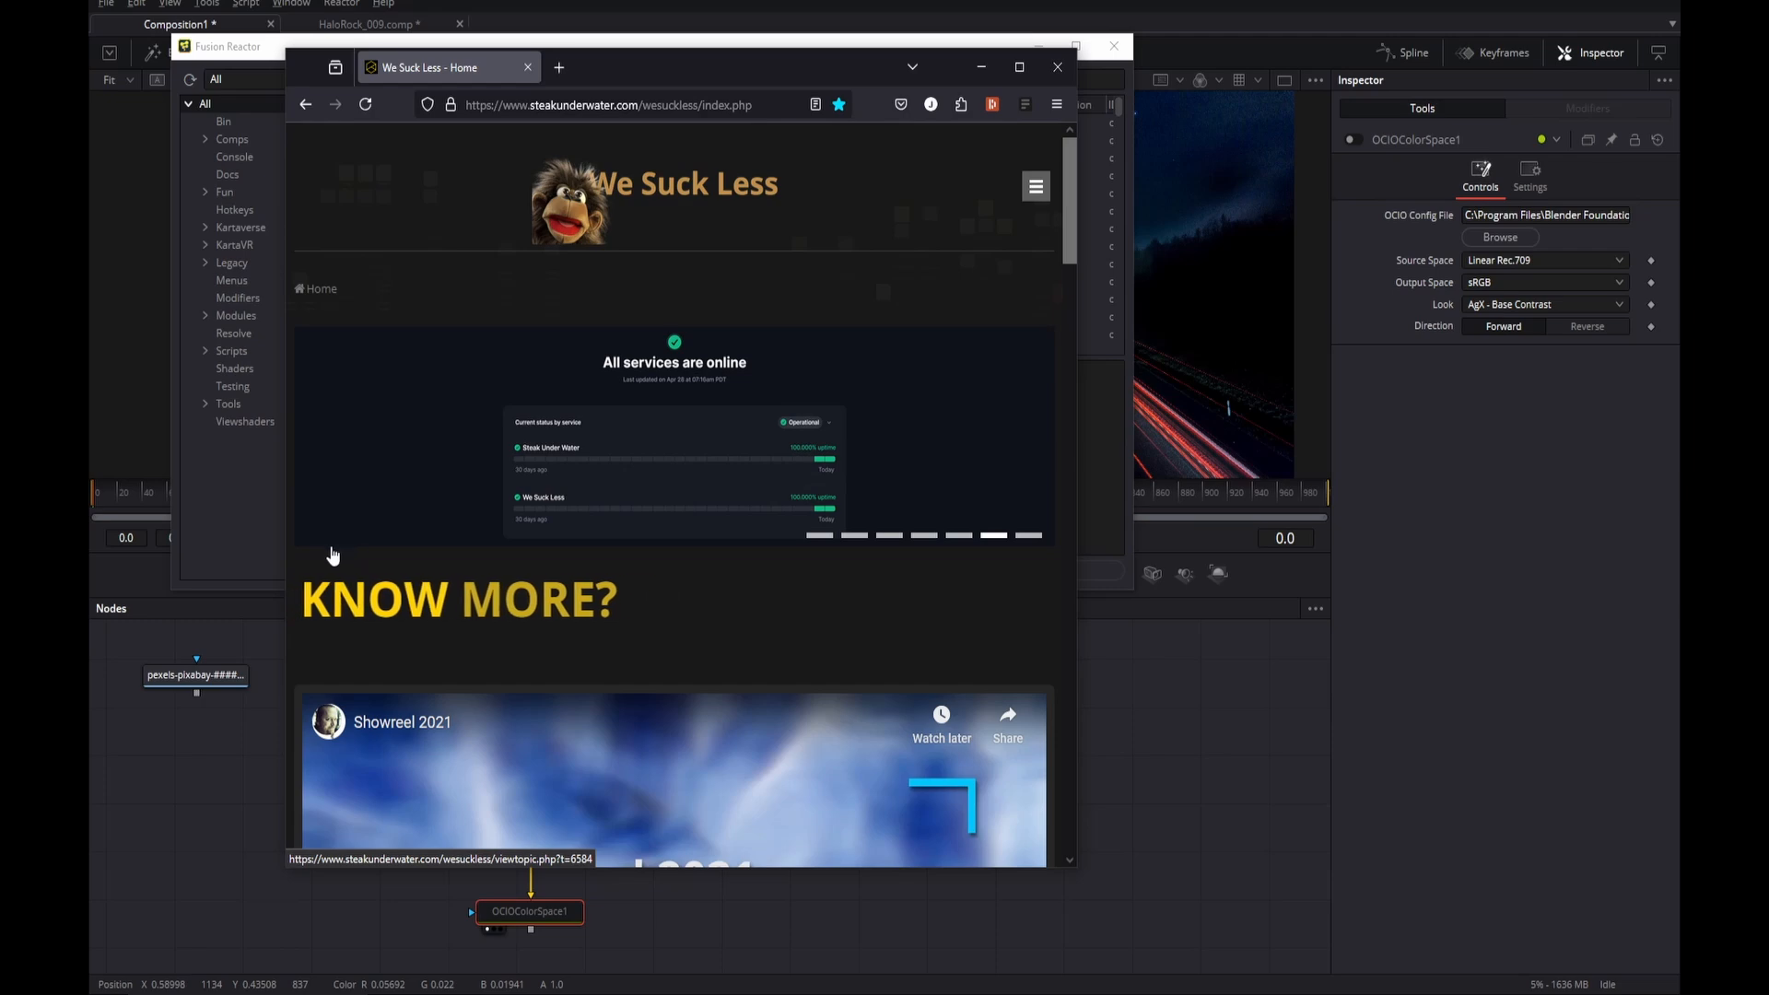
- Return to the Fusion Reactor window, browse its package list and view the details of the Grade and Haze packages
left_click(231, 469)
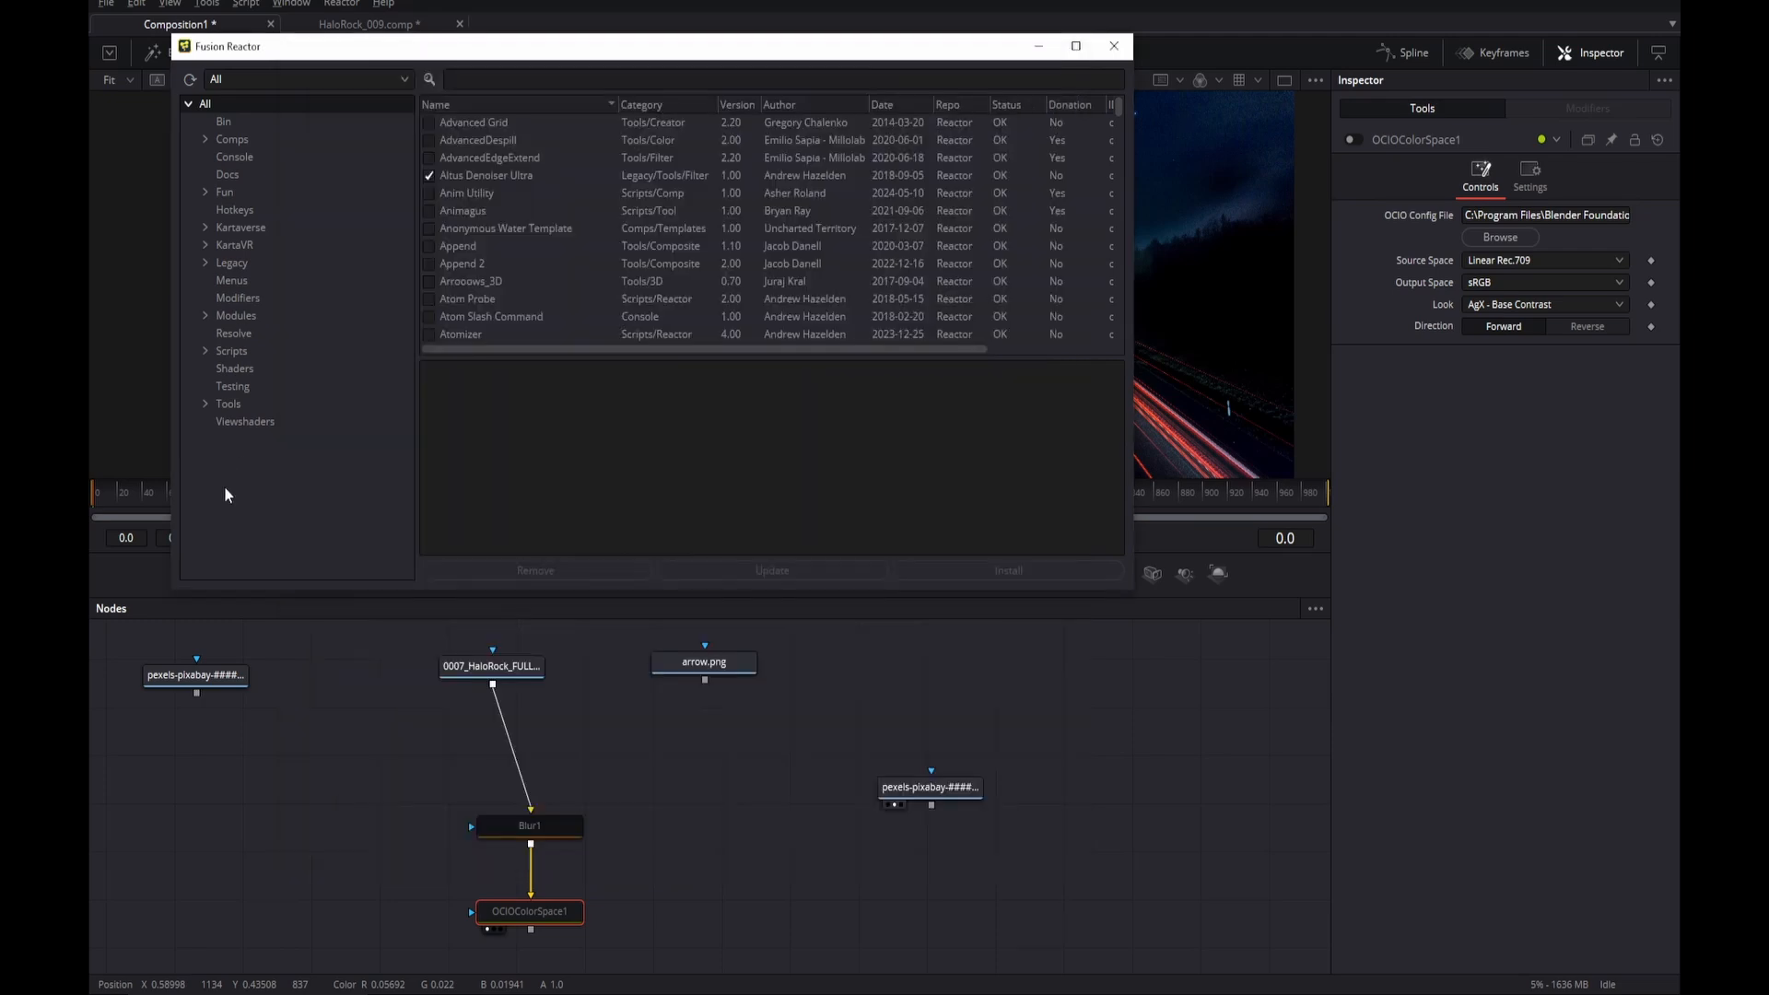
scroll(505, 184, "down", 10)
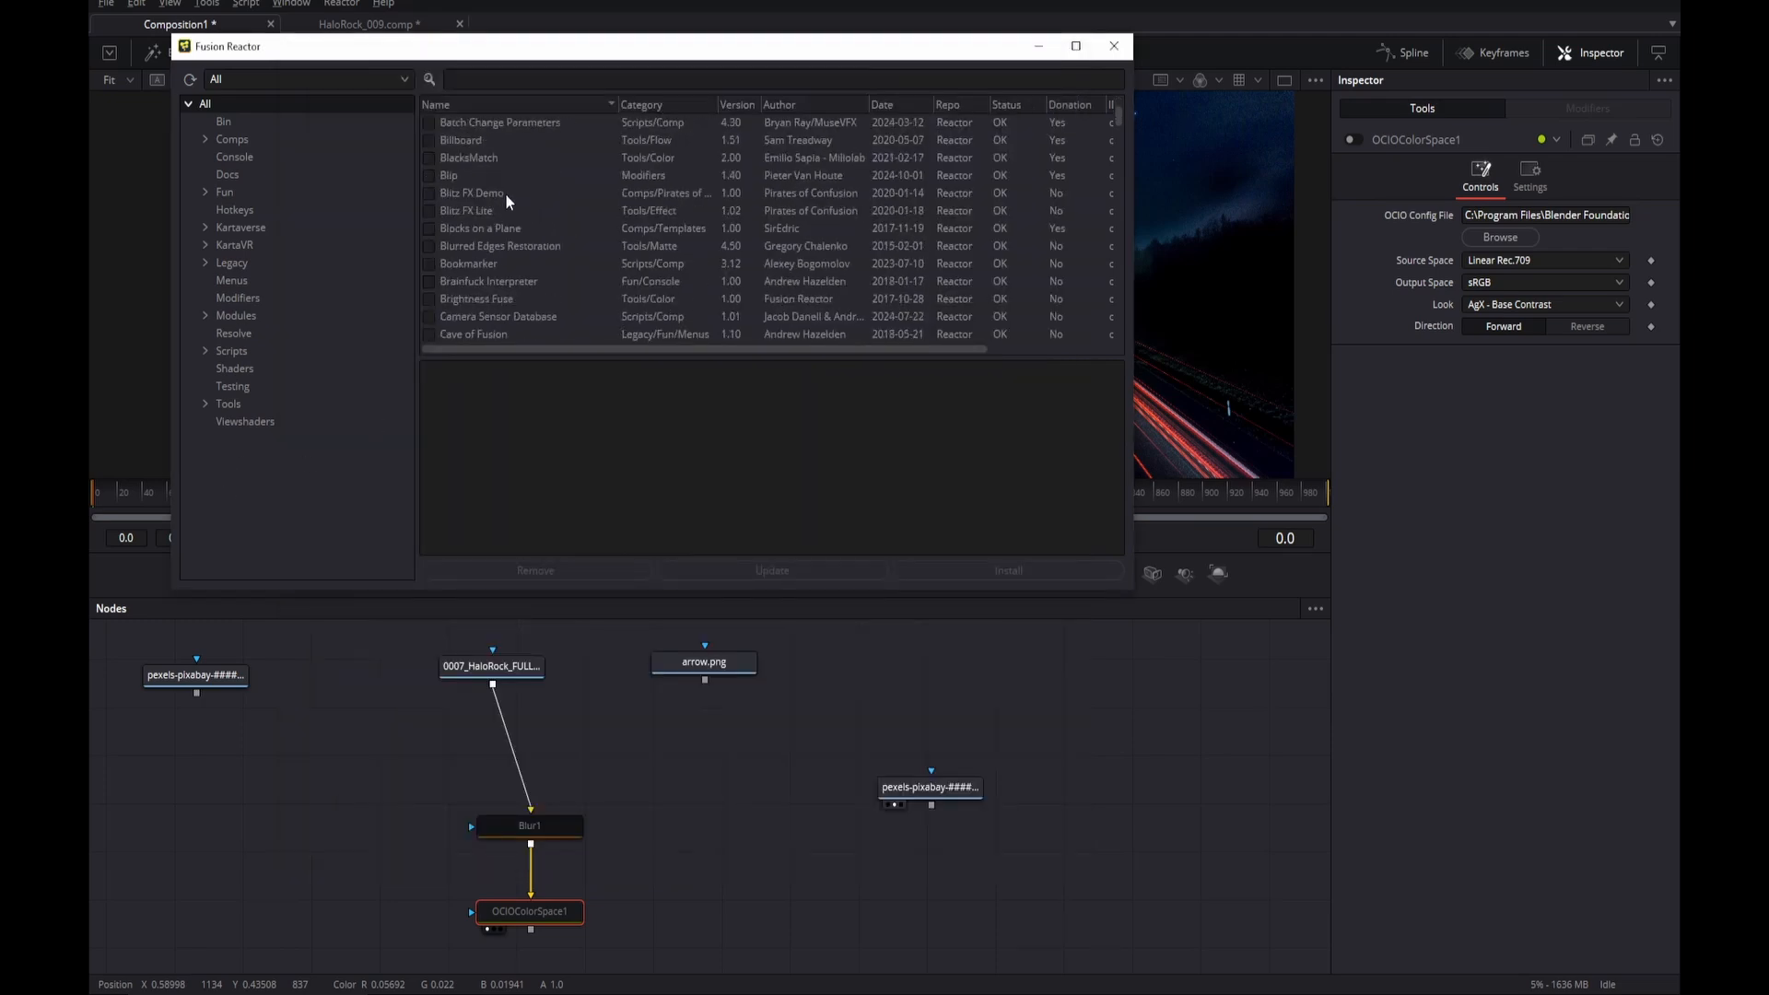
scroll(506, 201, "up", 2)
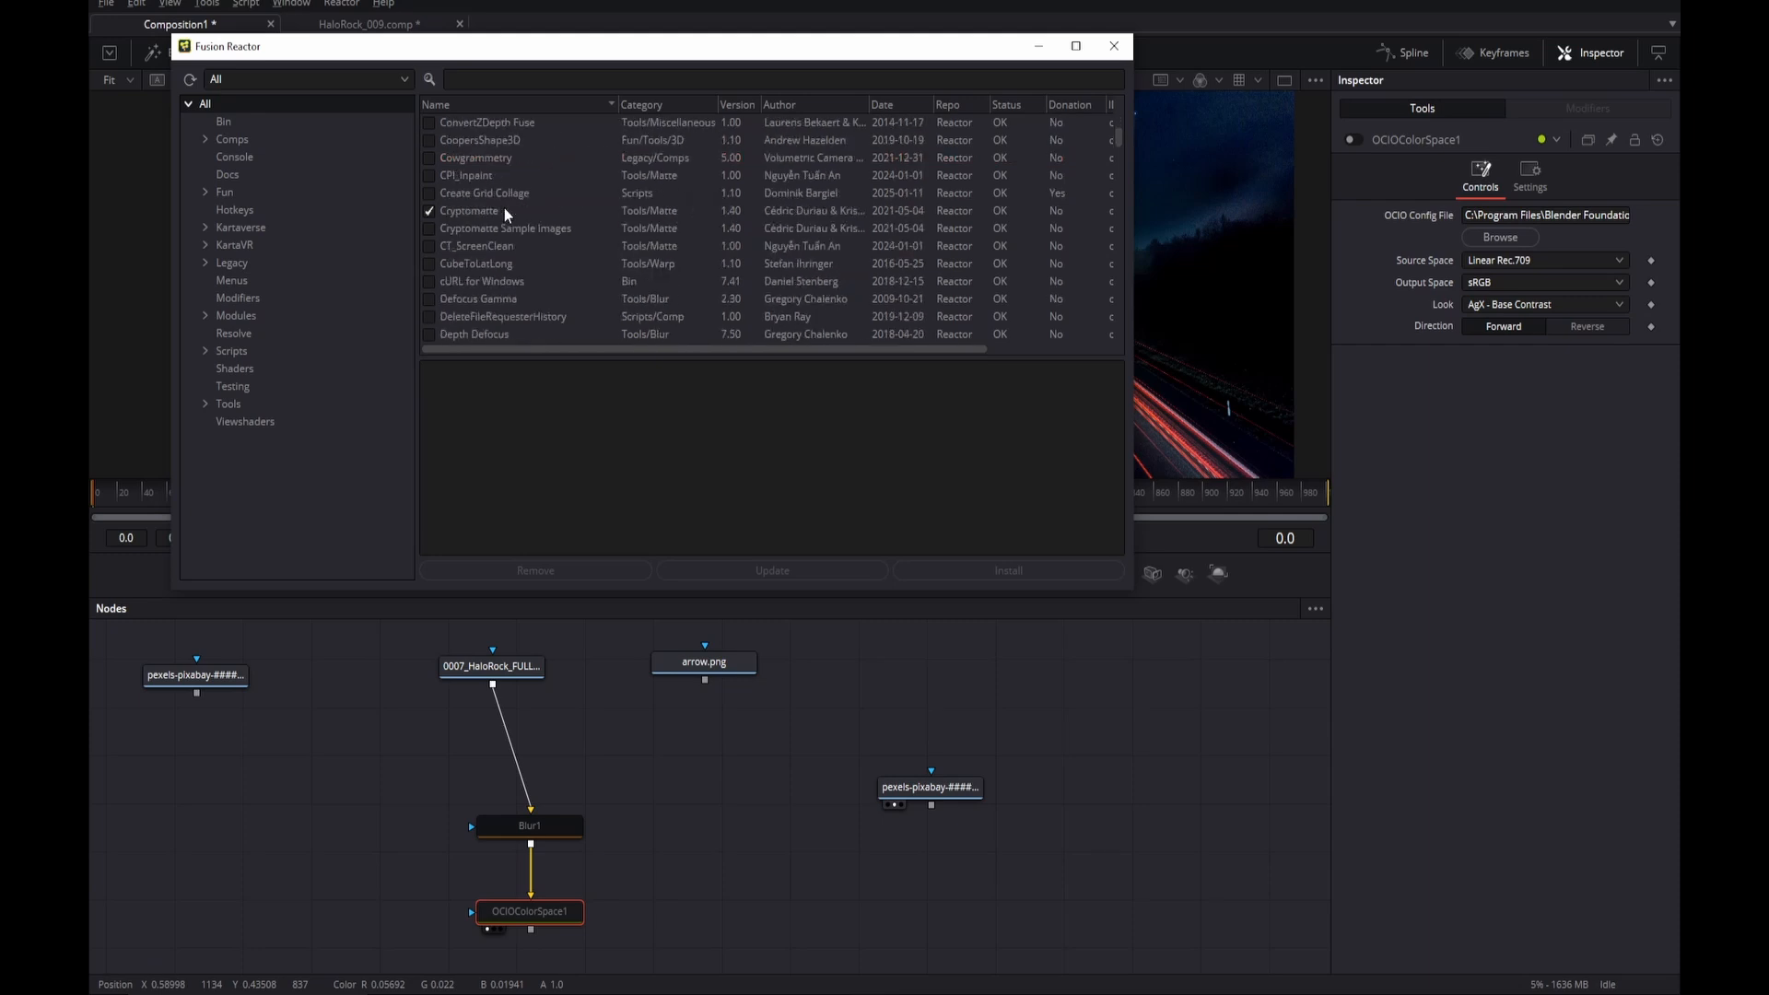
scroll(505, 208, "down", 10)
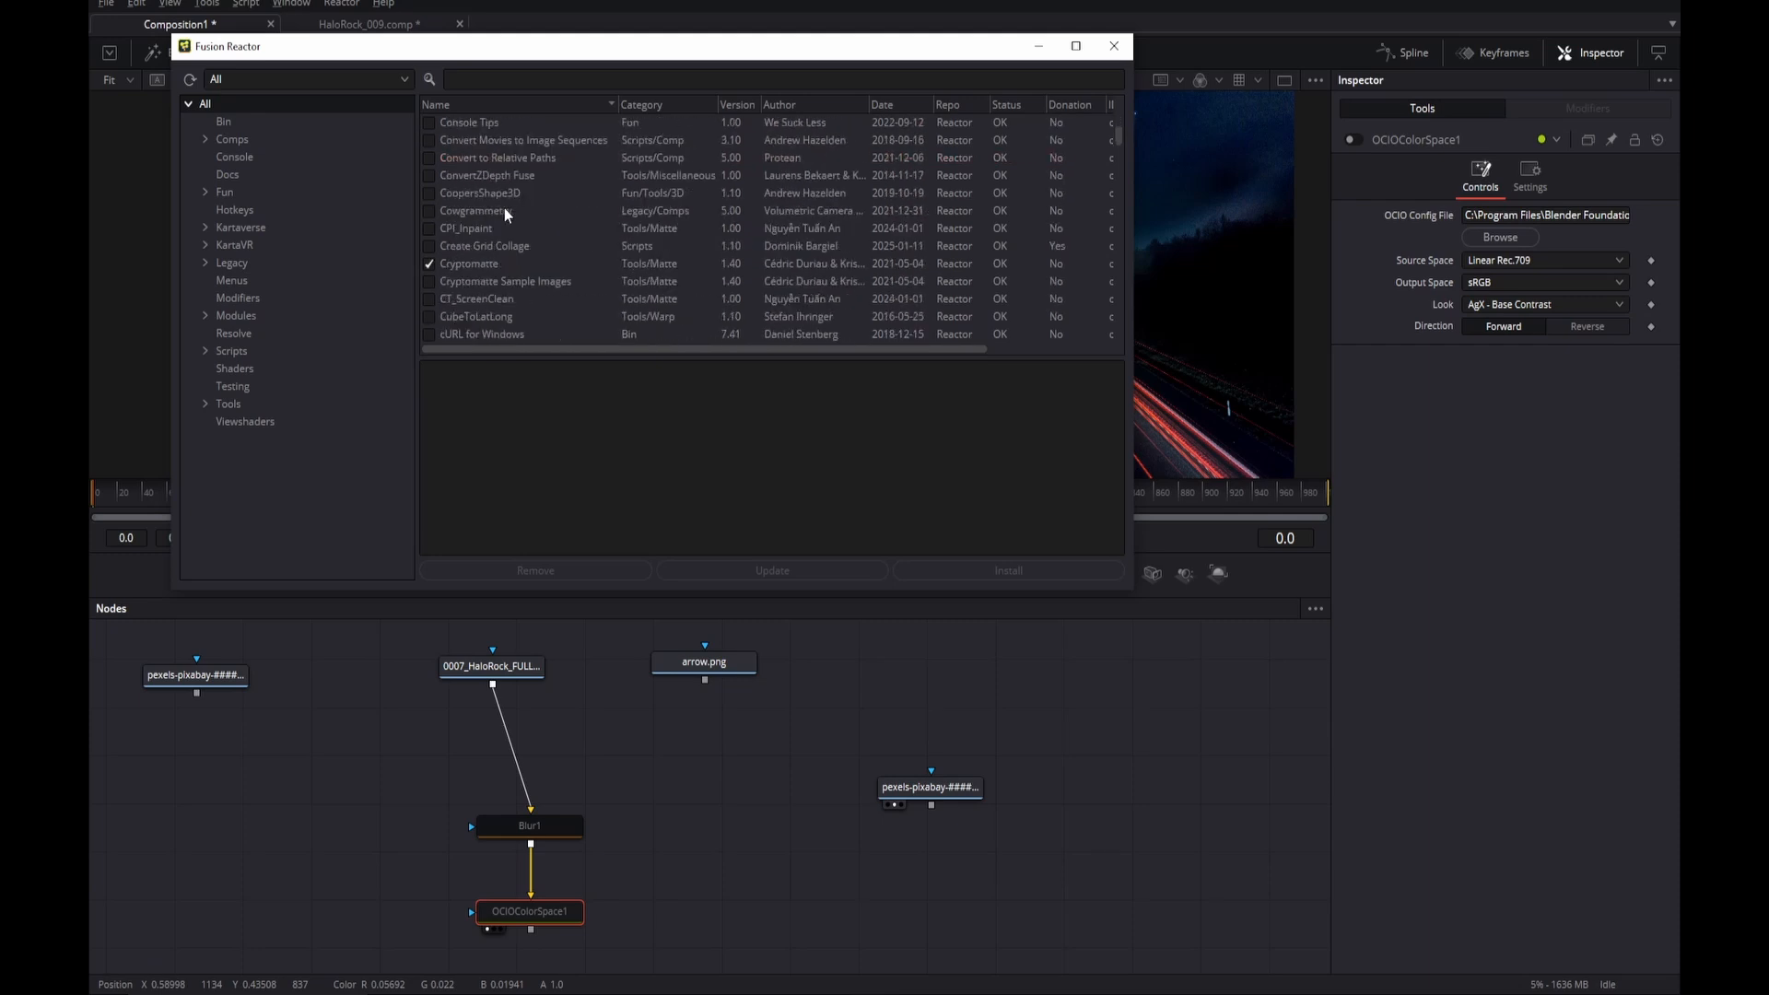
scroll(498, 260, "down", 10)
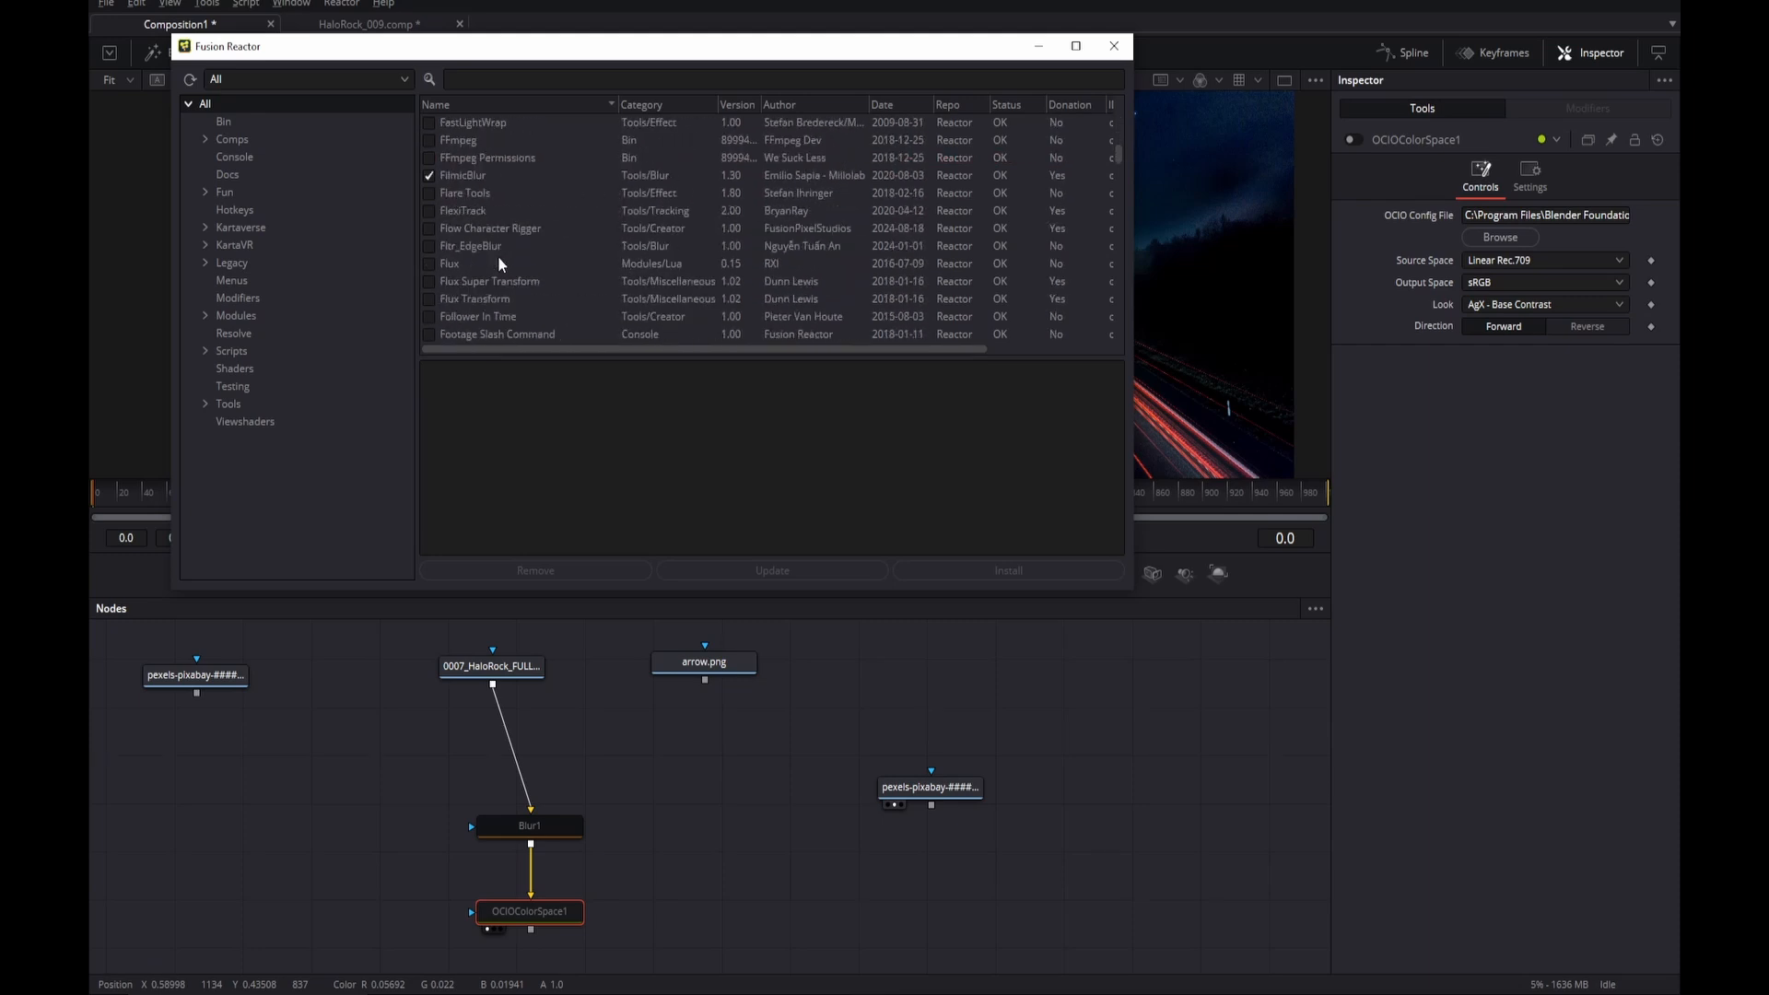
scroll(498, 246, "down", 10)
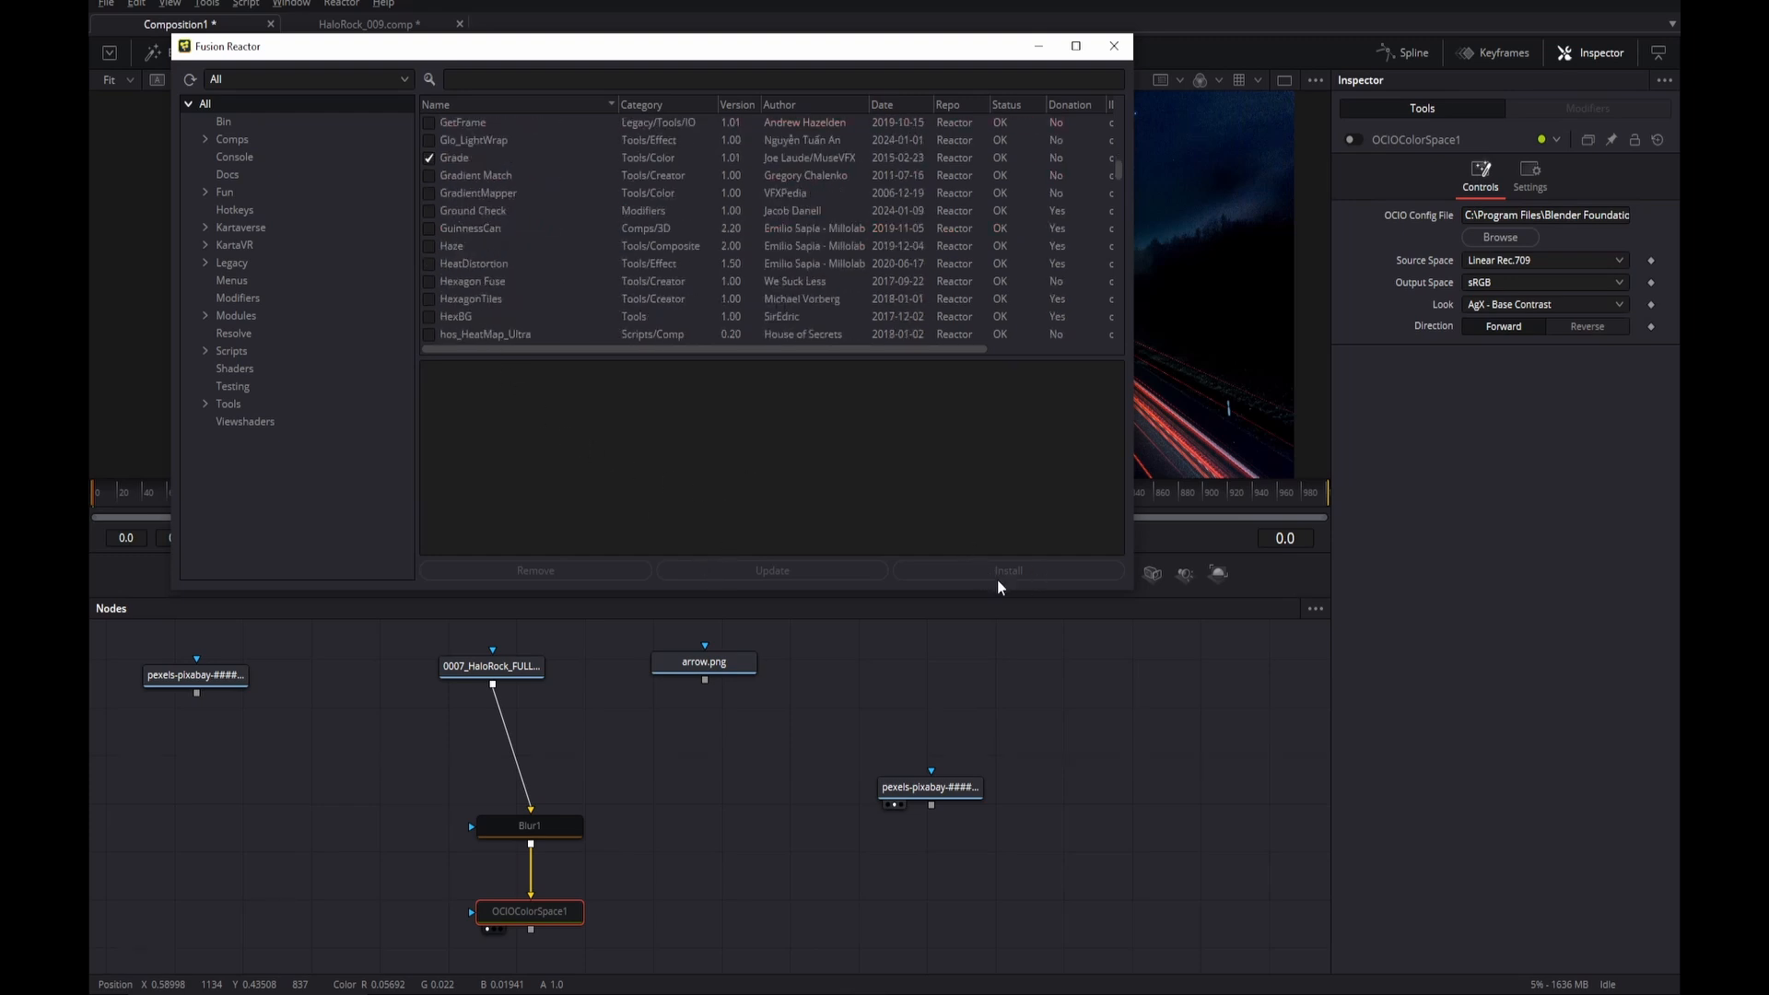
left_click(455, 164)
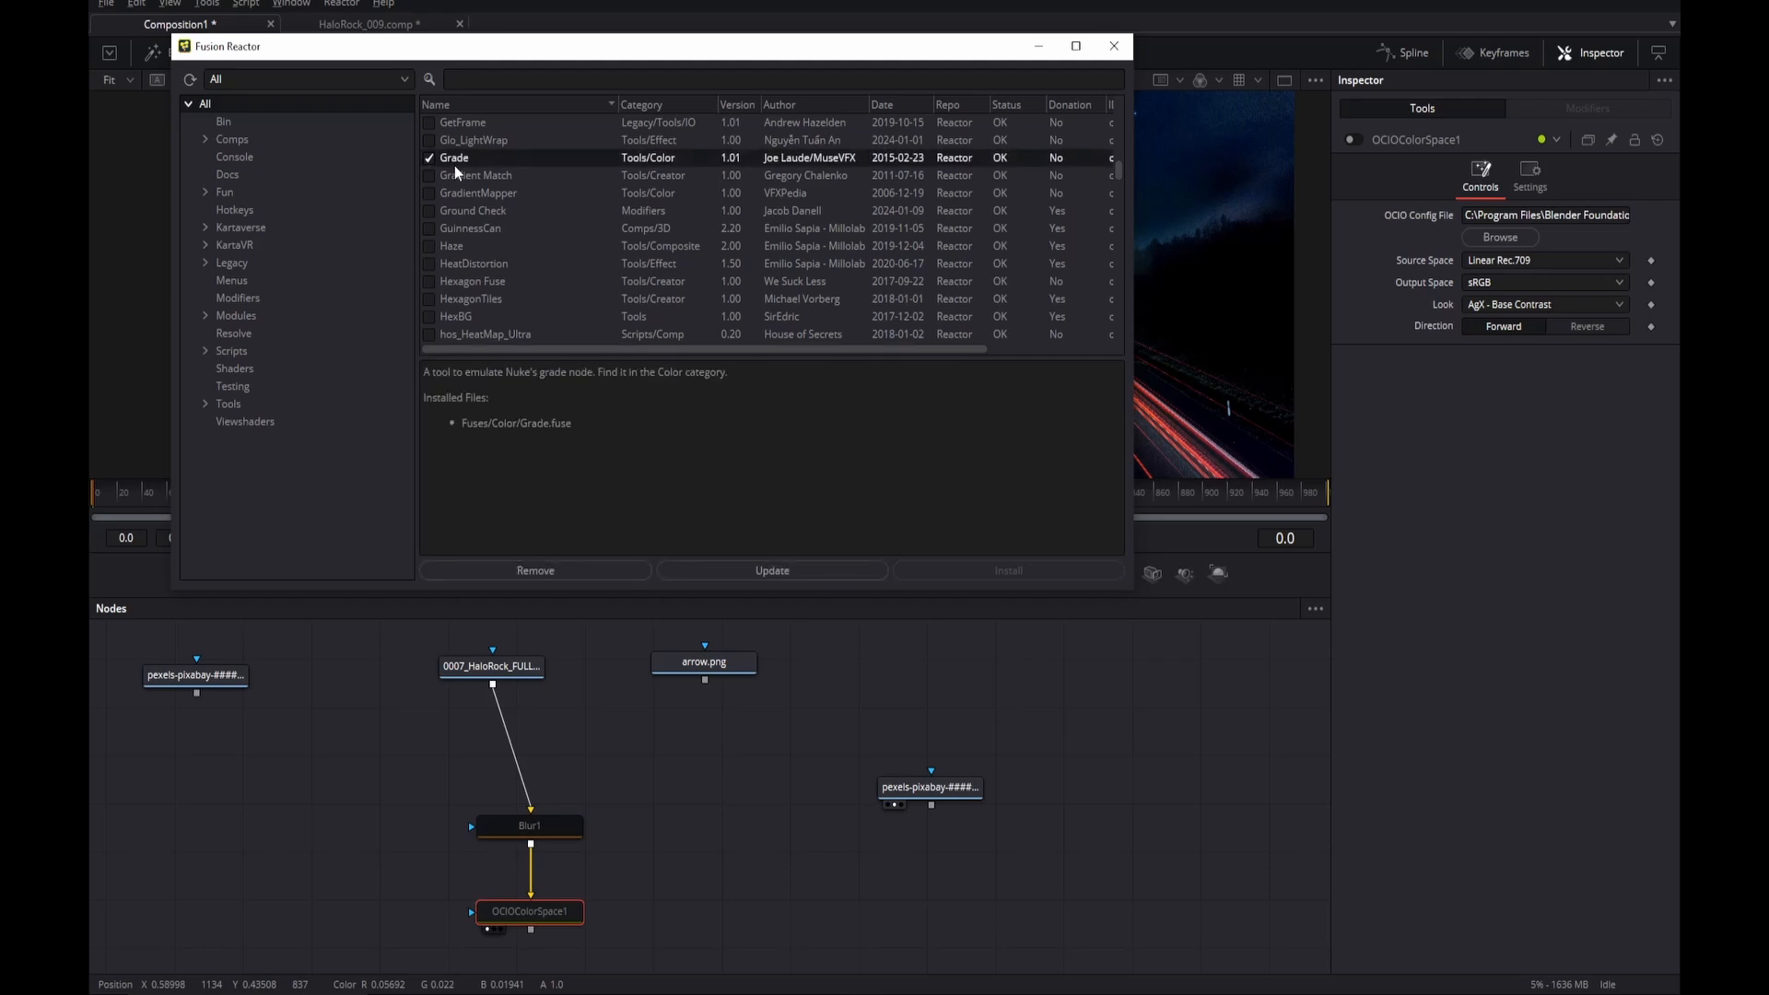
left_click(471, 245)
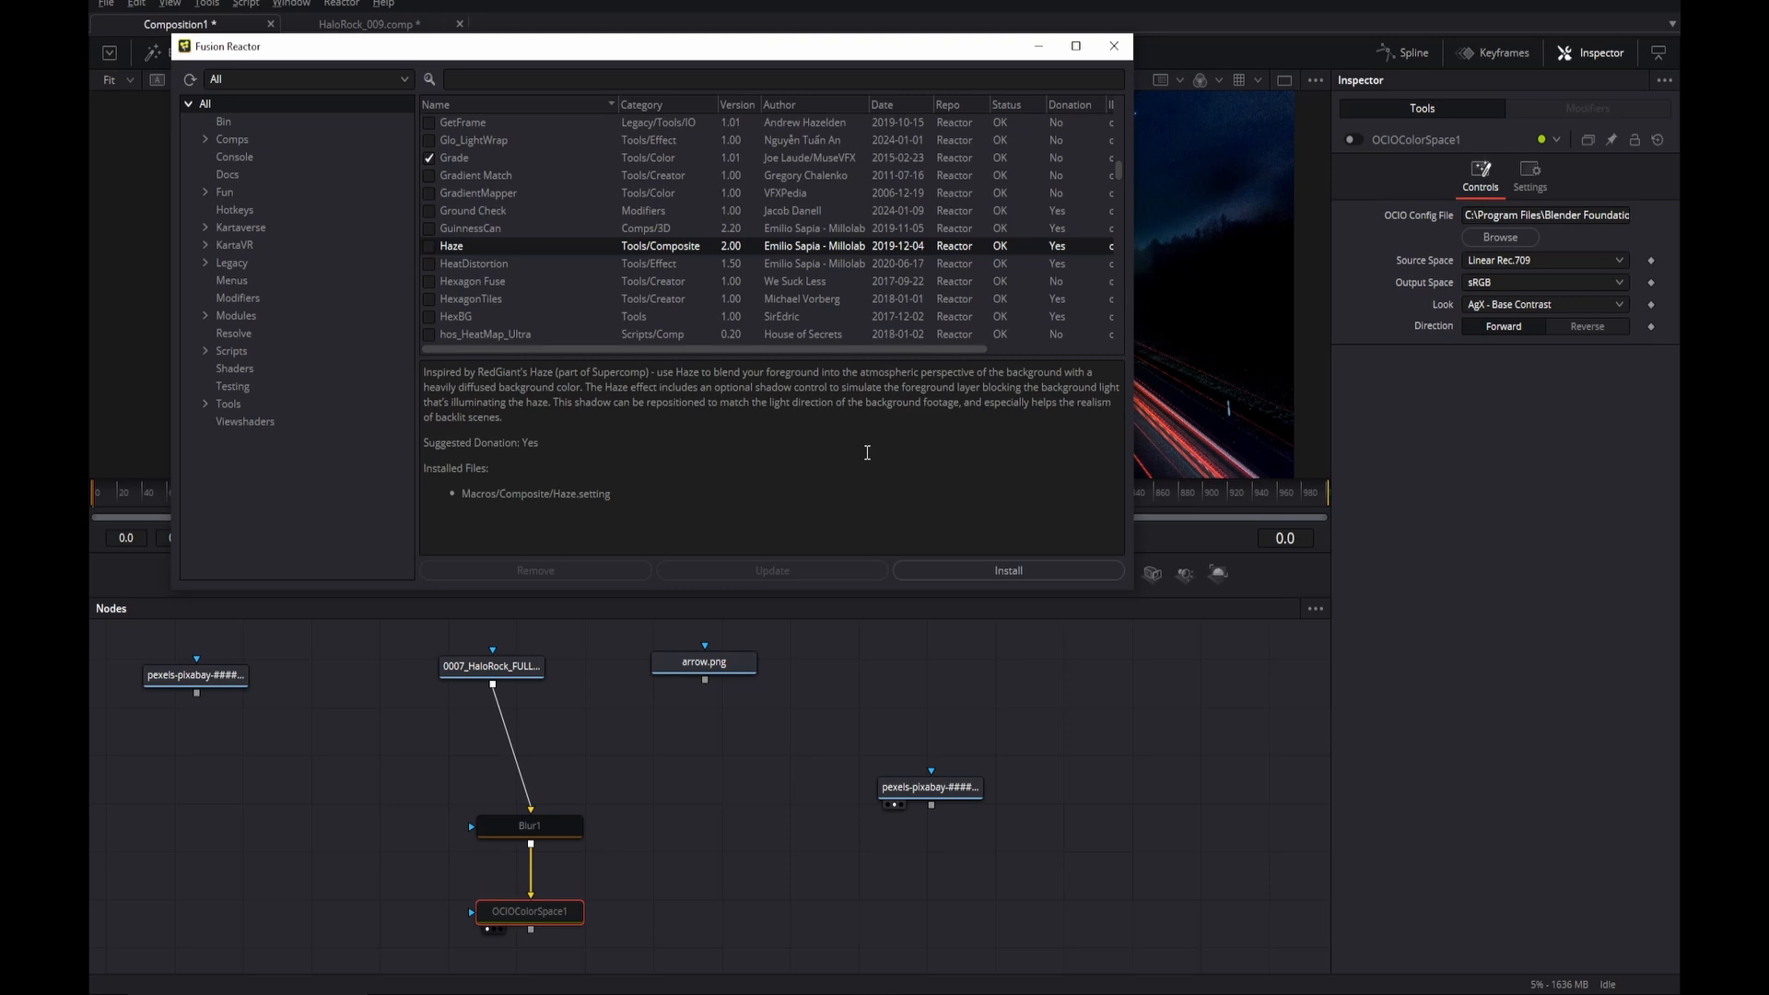
- Find the hos_SplitEXR_Ultra package further down the Reactor list and view its description
scroll(783, 274, "down", 4)
scroll(782, 273, "up", 1)
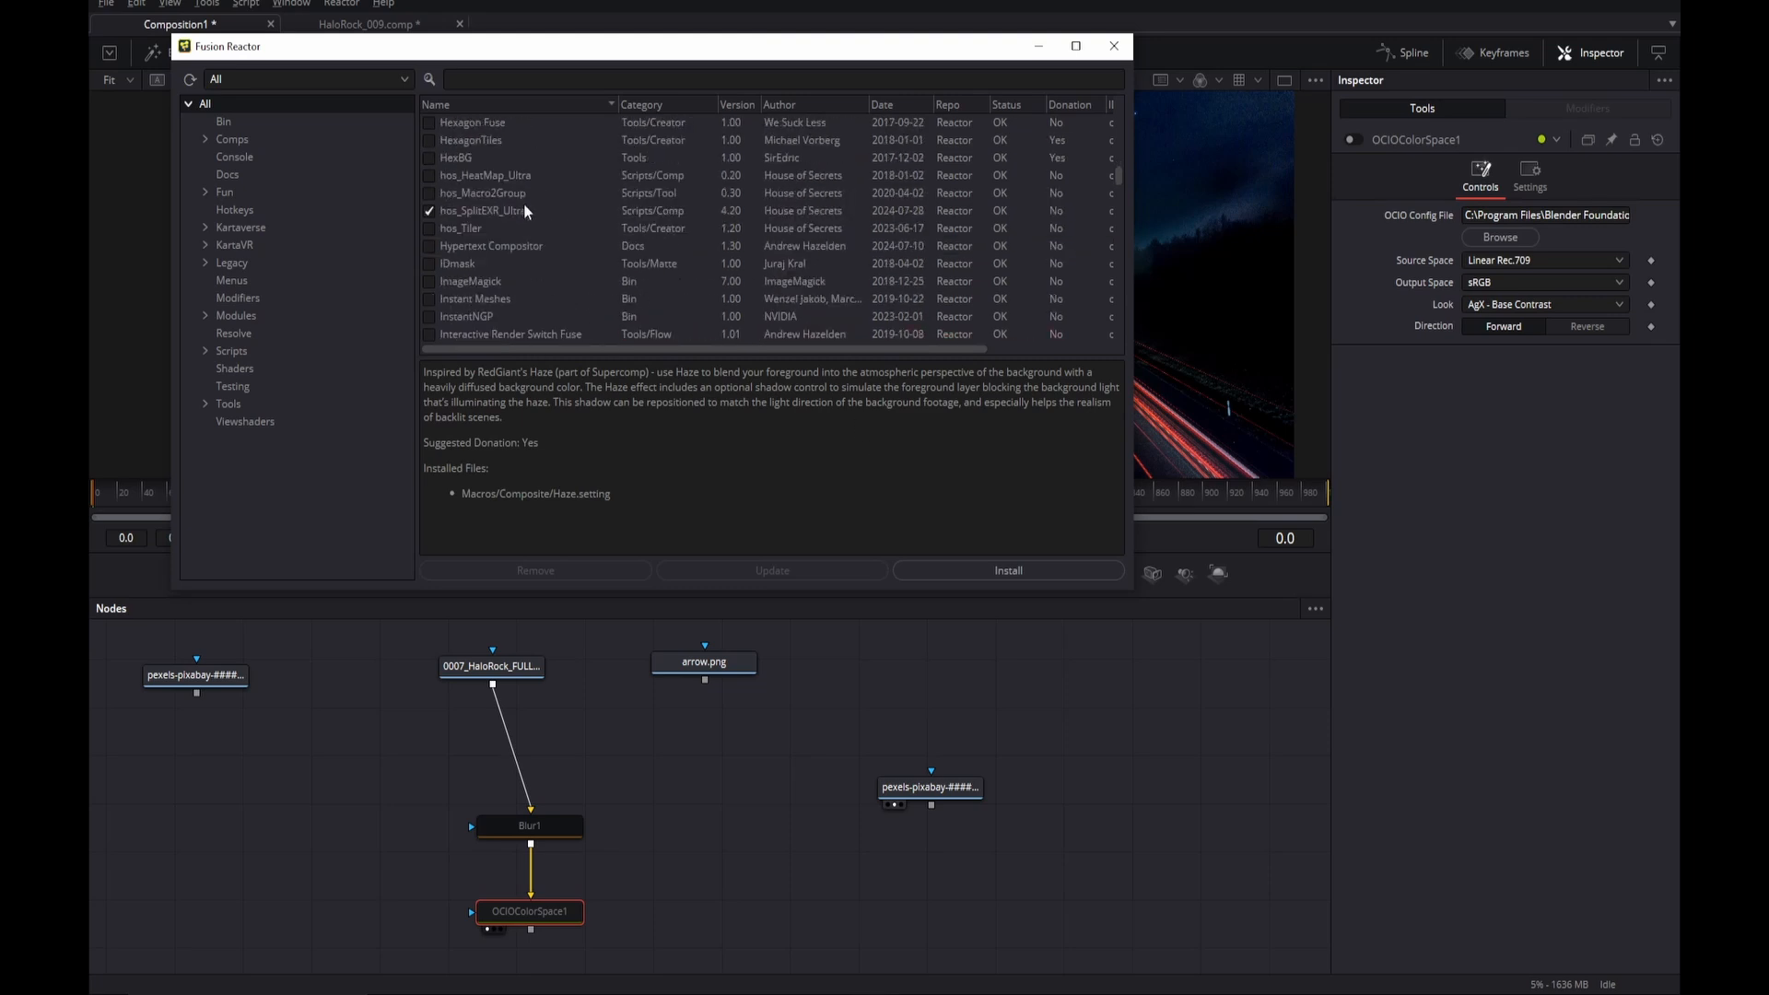
left_click(522, 210)
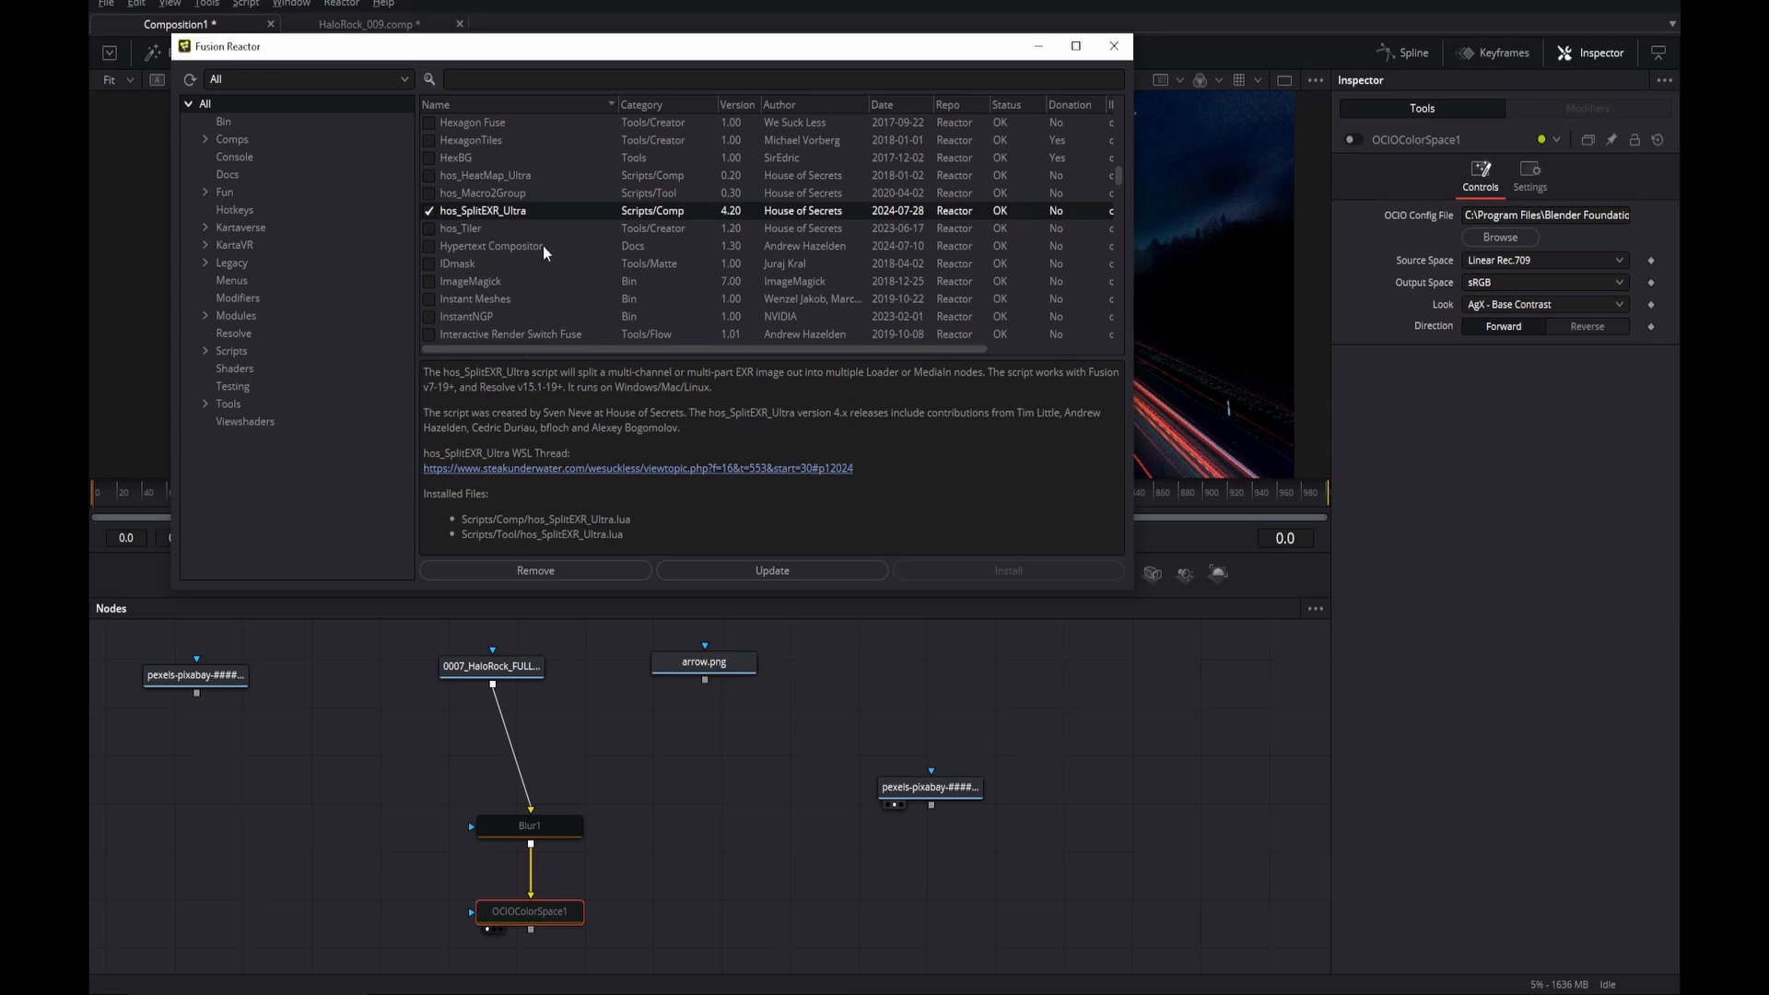
- Find the nuke2fusion package in the Reactor list, view its description and close Reactor
scroll(503, 218, "down", 15)
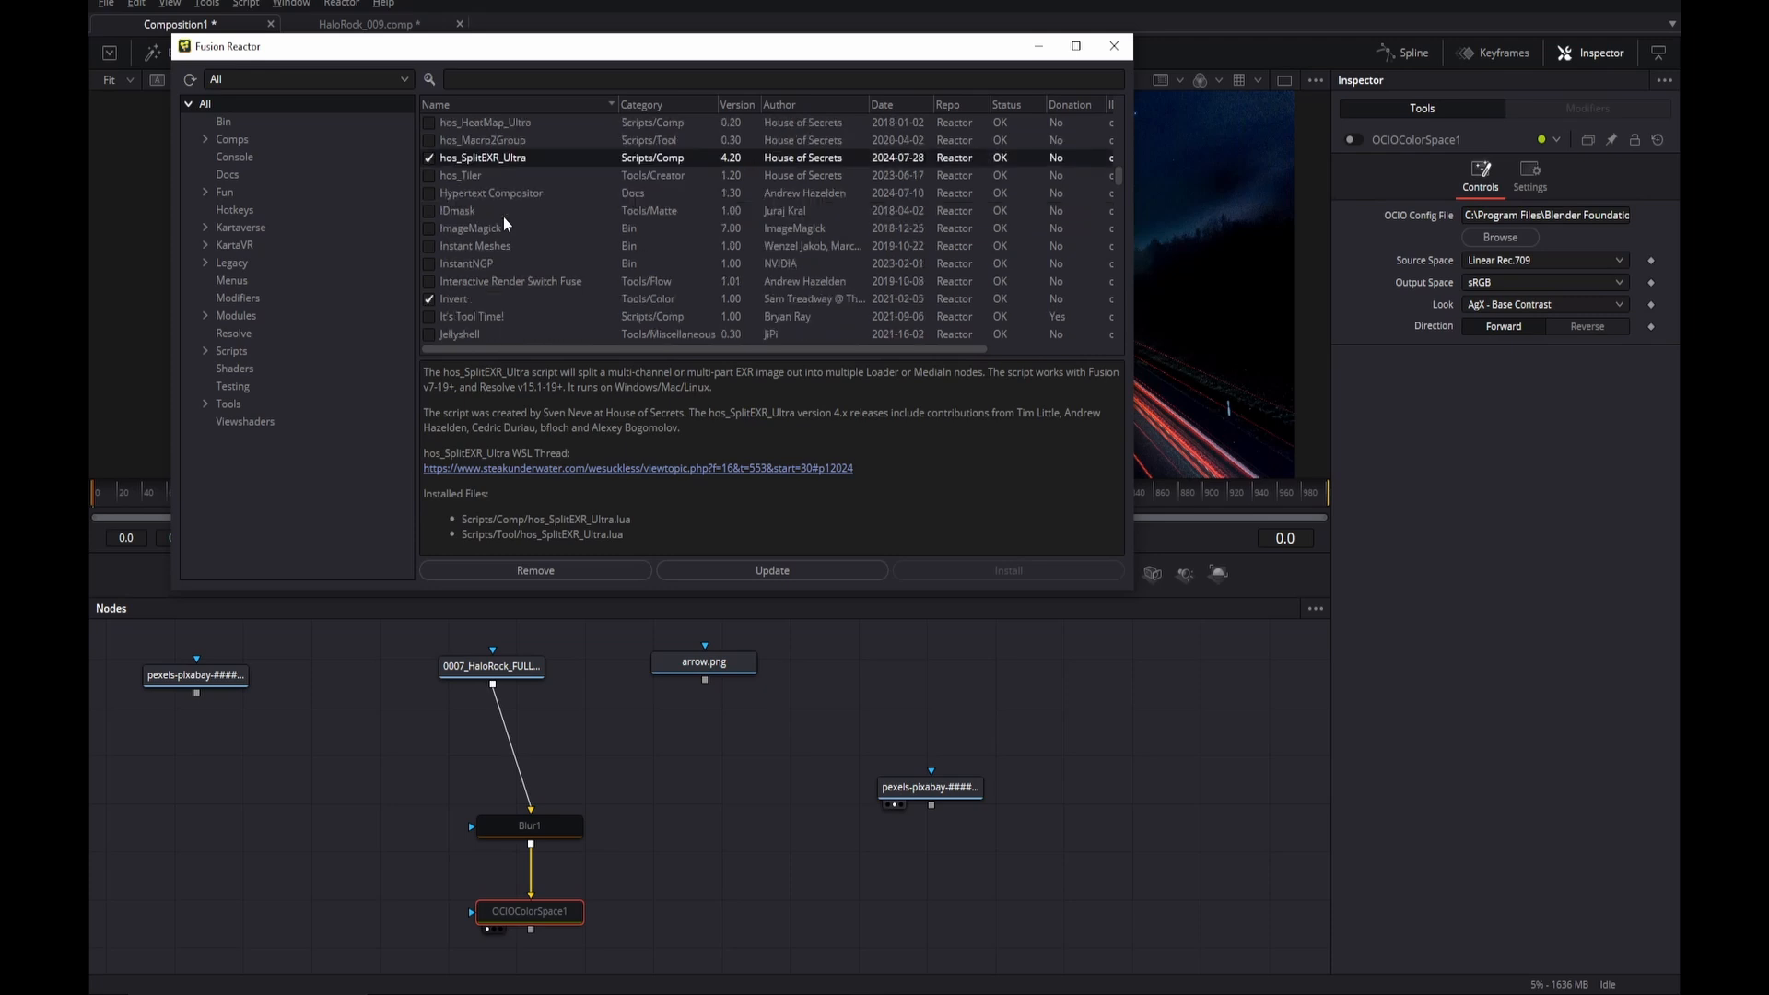
scroll(515, 211, "down", 15)
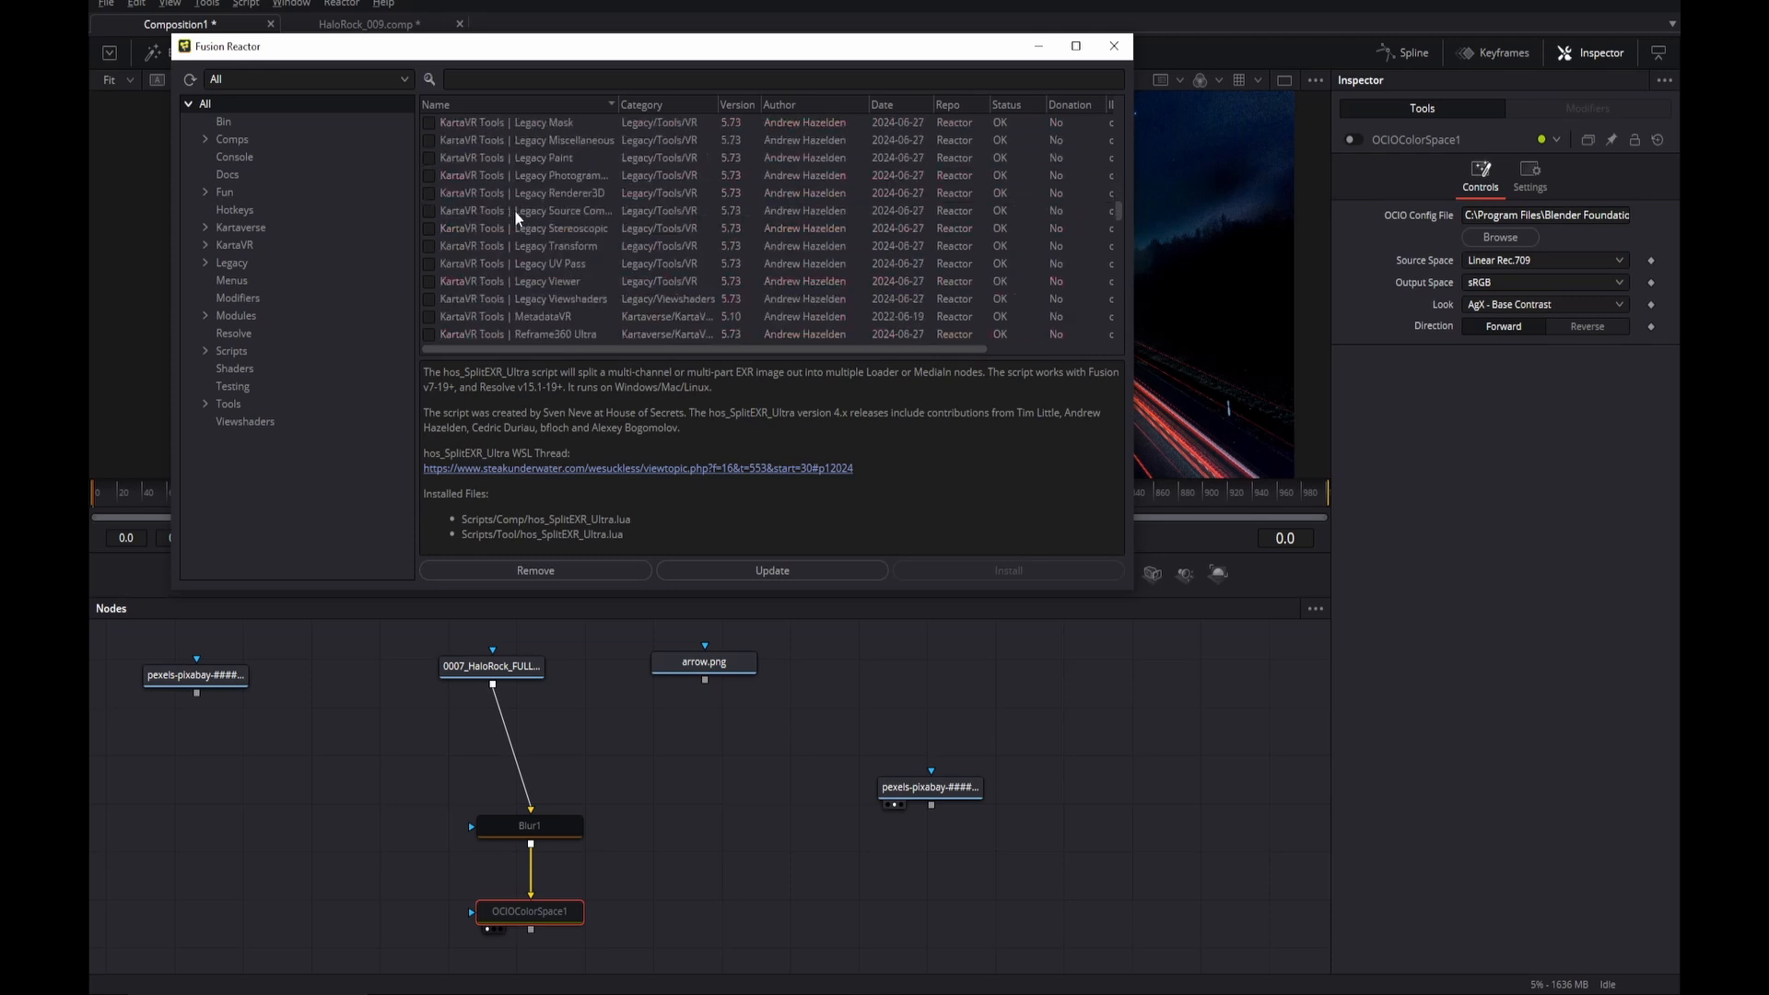
scroll(516, 212, "down", 15)
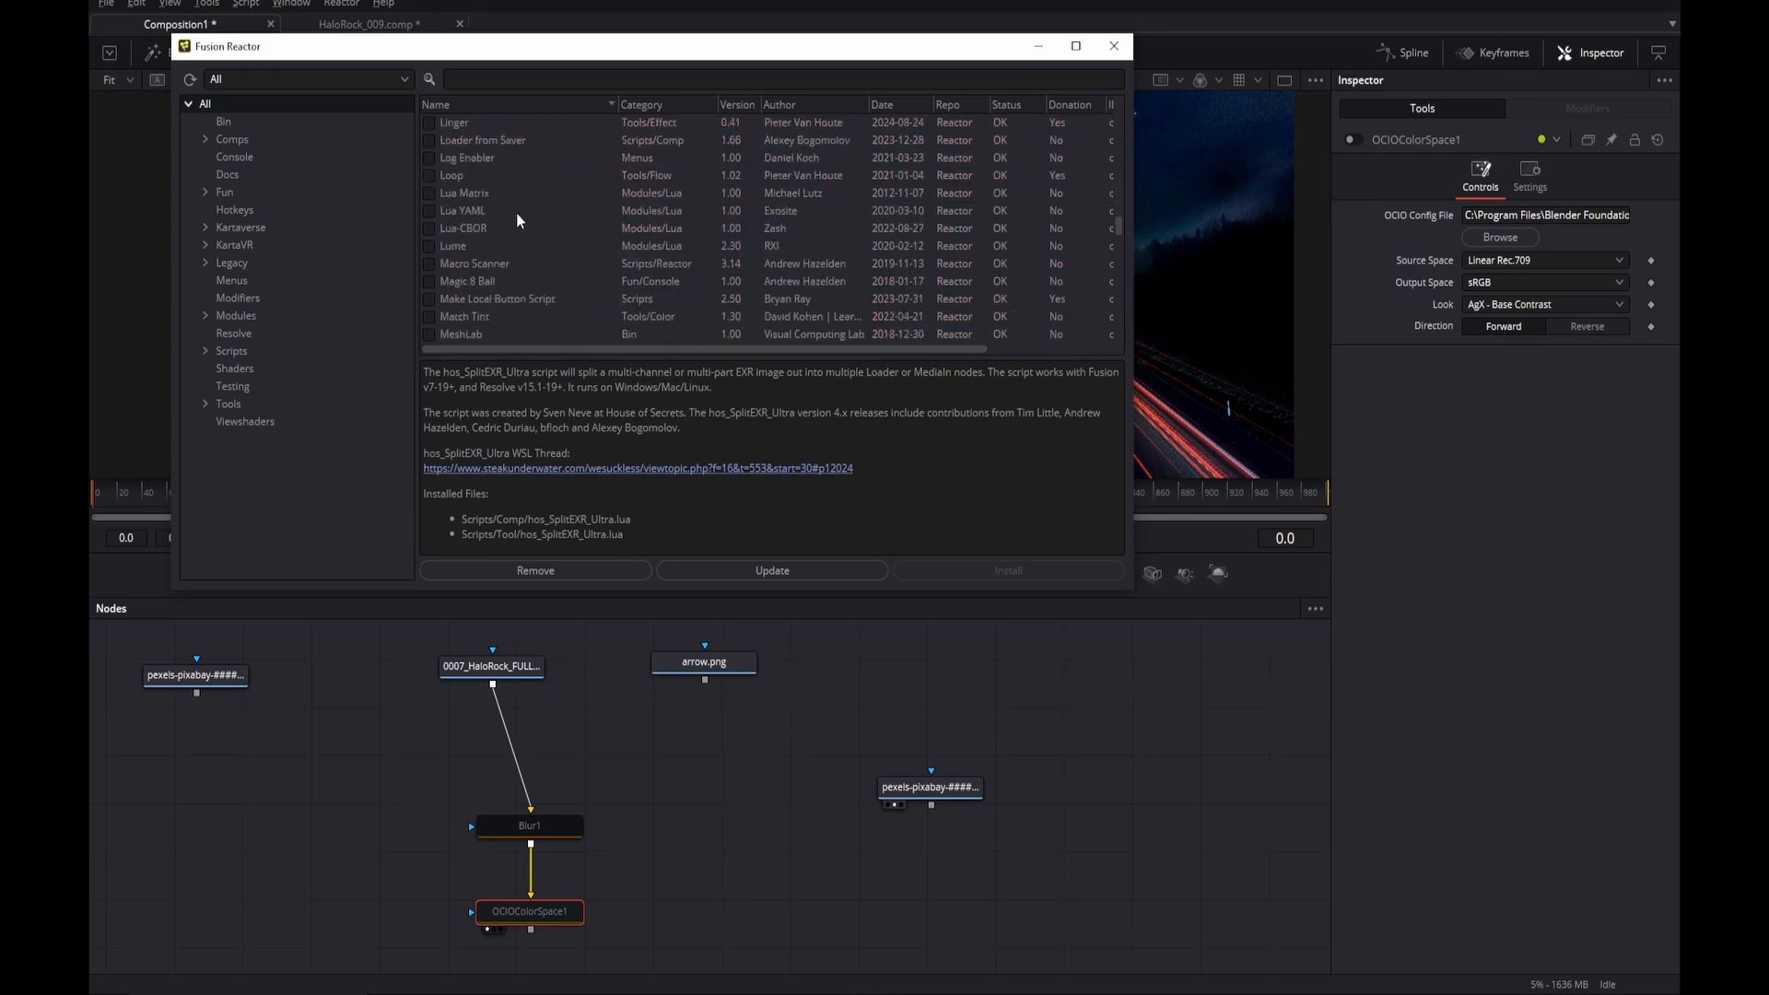
scroll(523, 231, "down", 4)
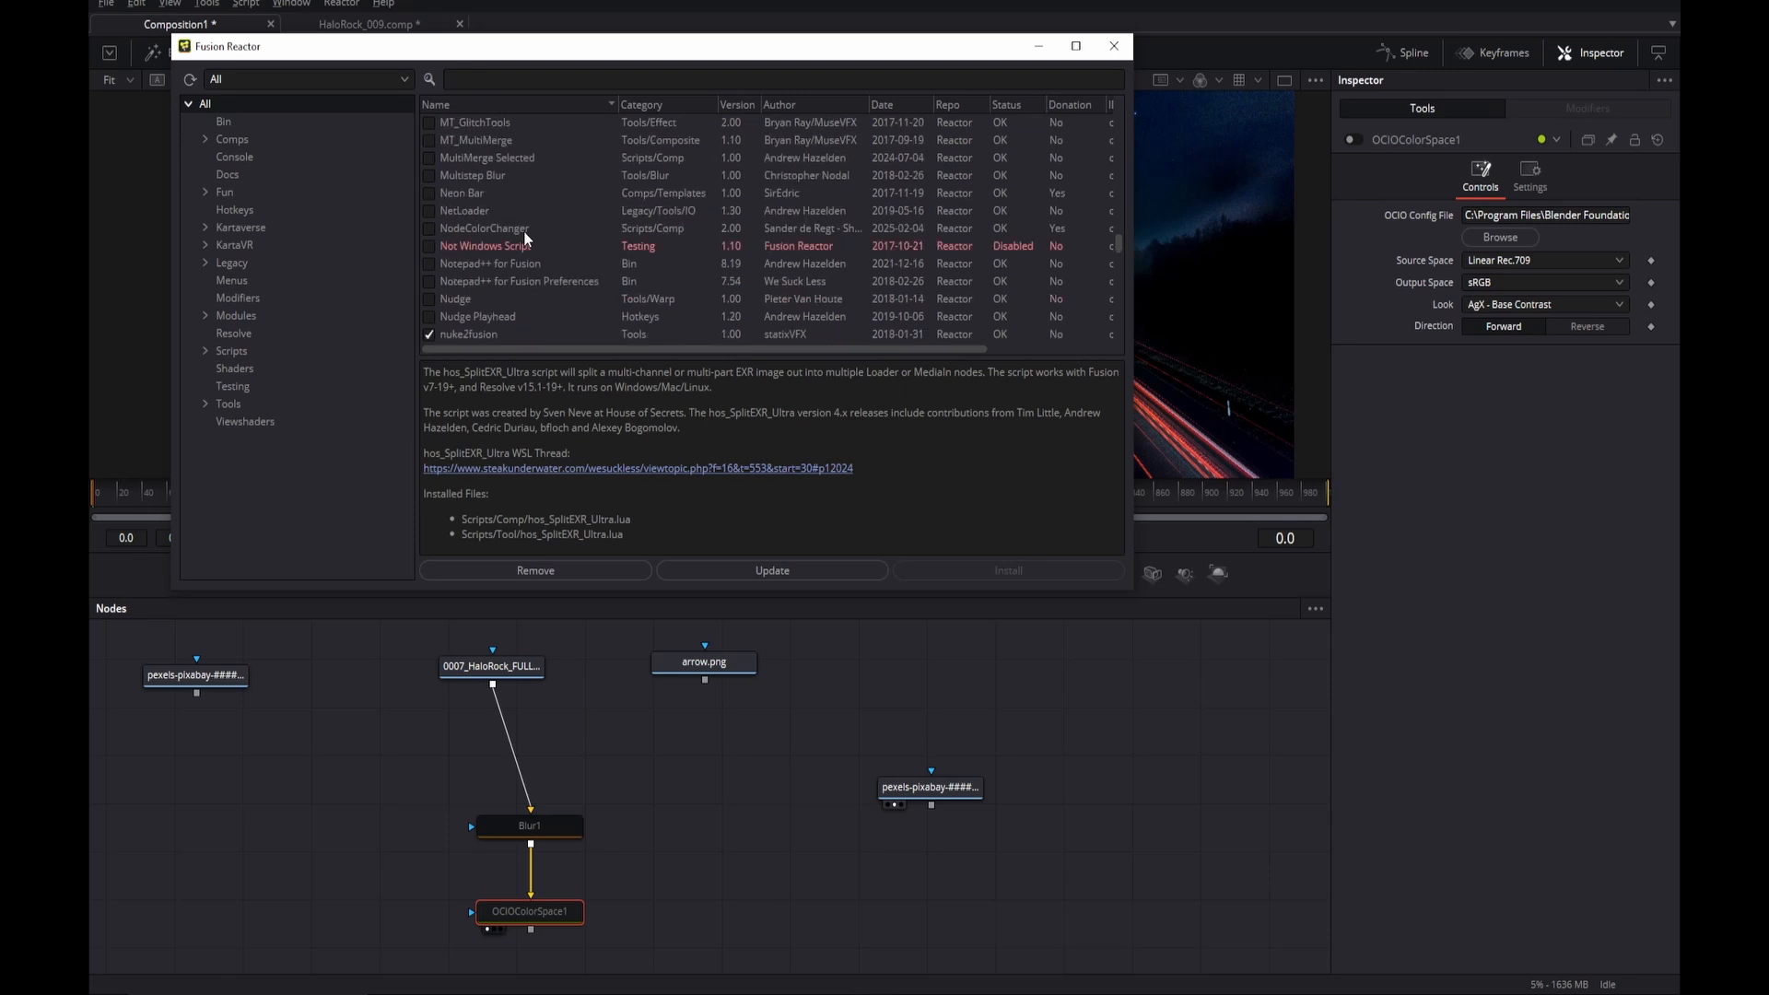
left_click(516, 229)
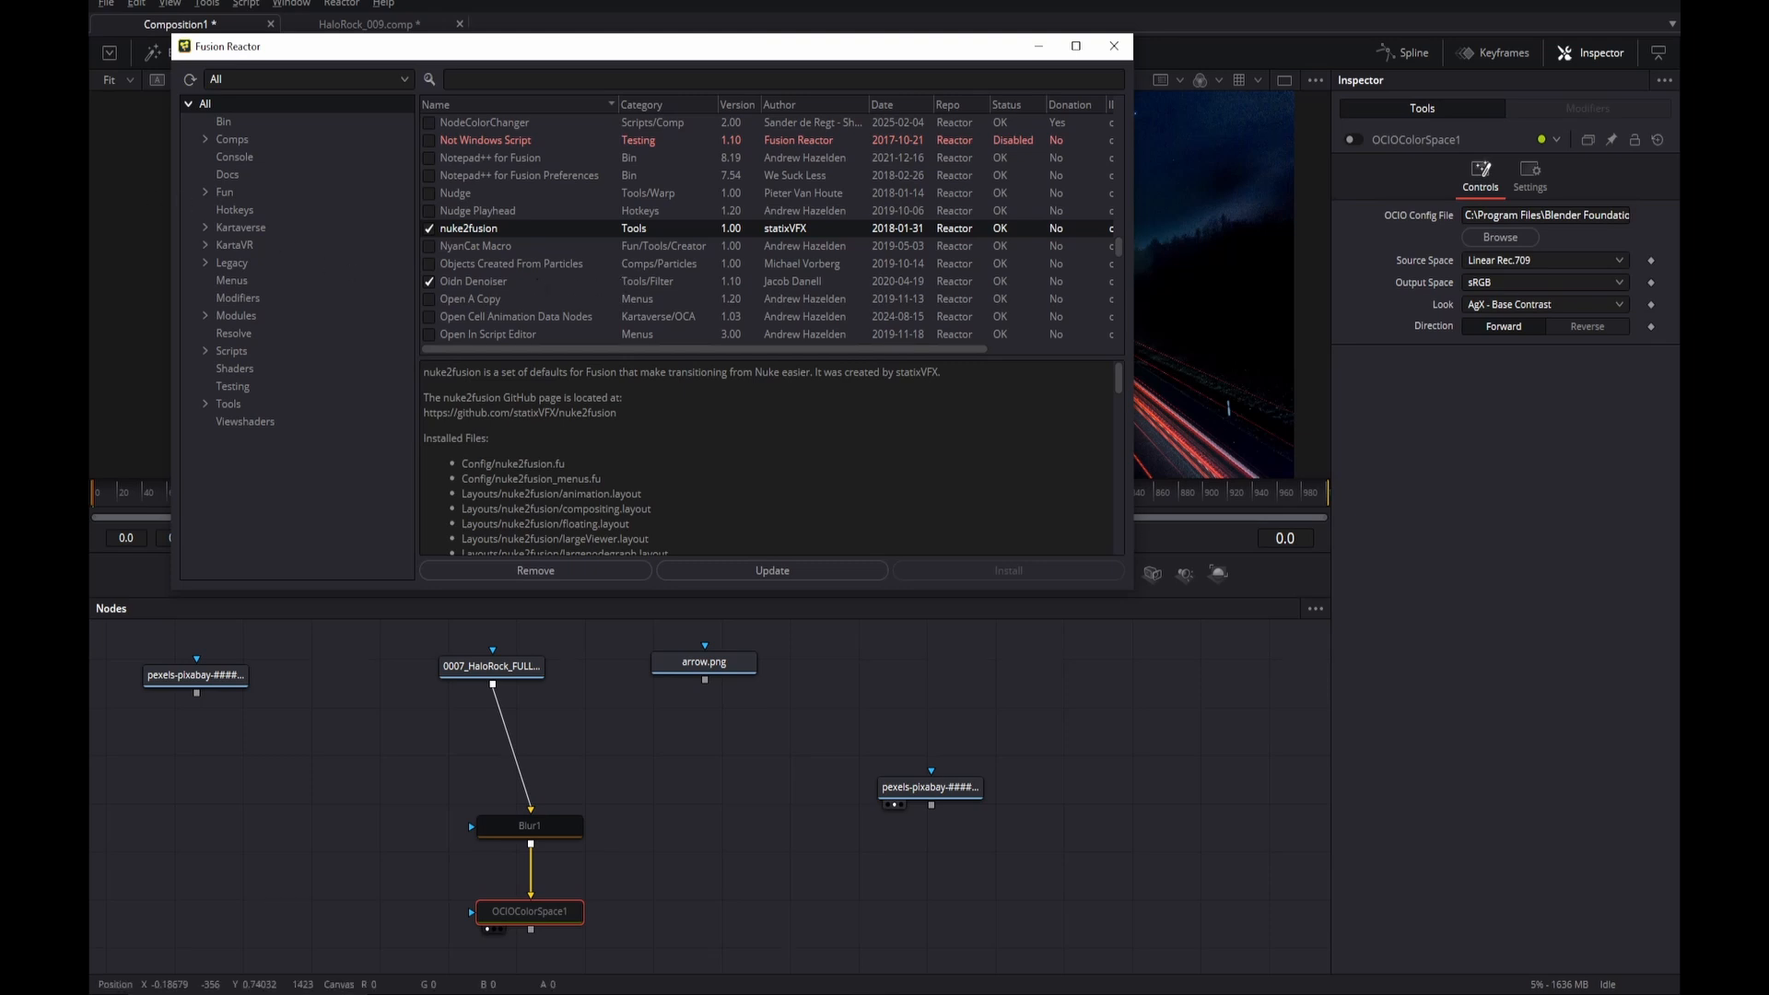
left_click(1113, 46)
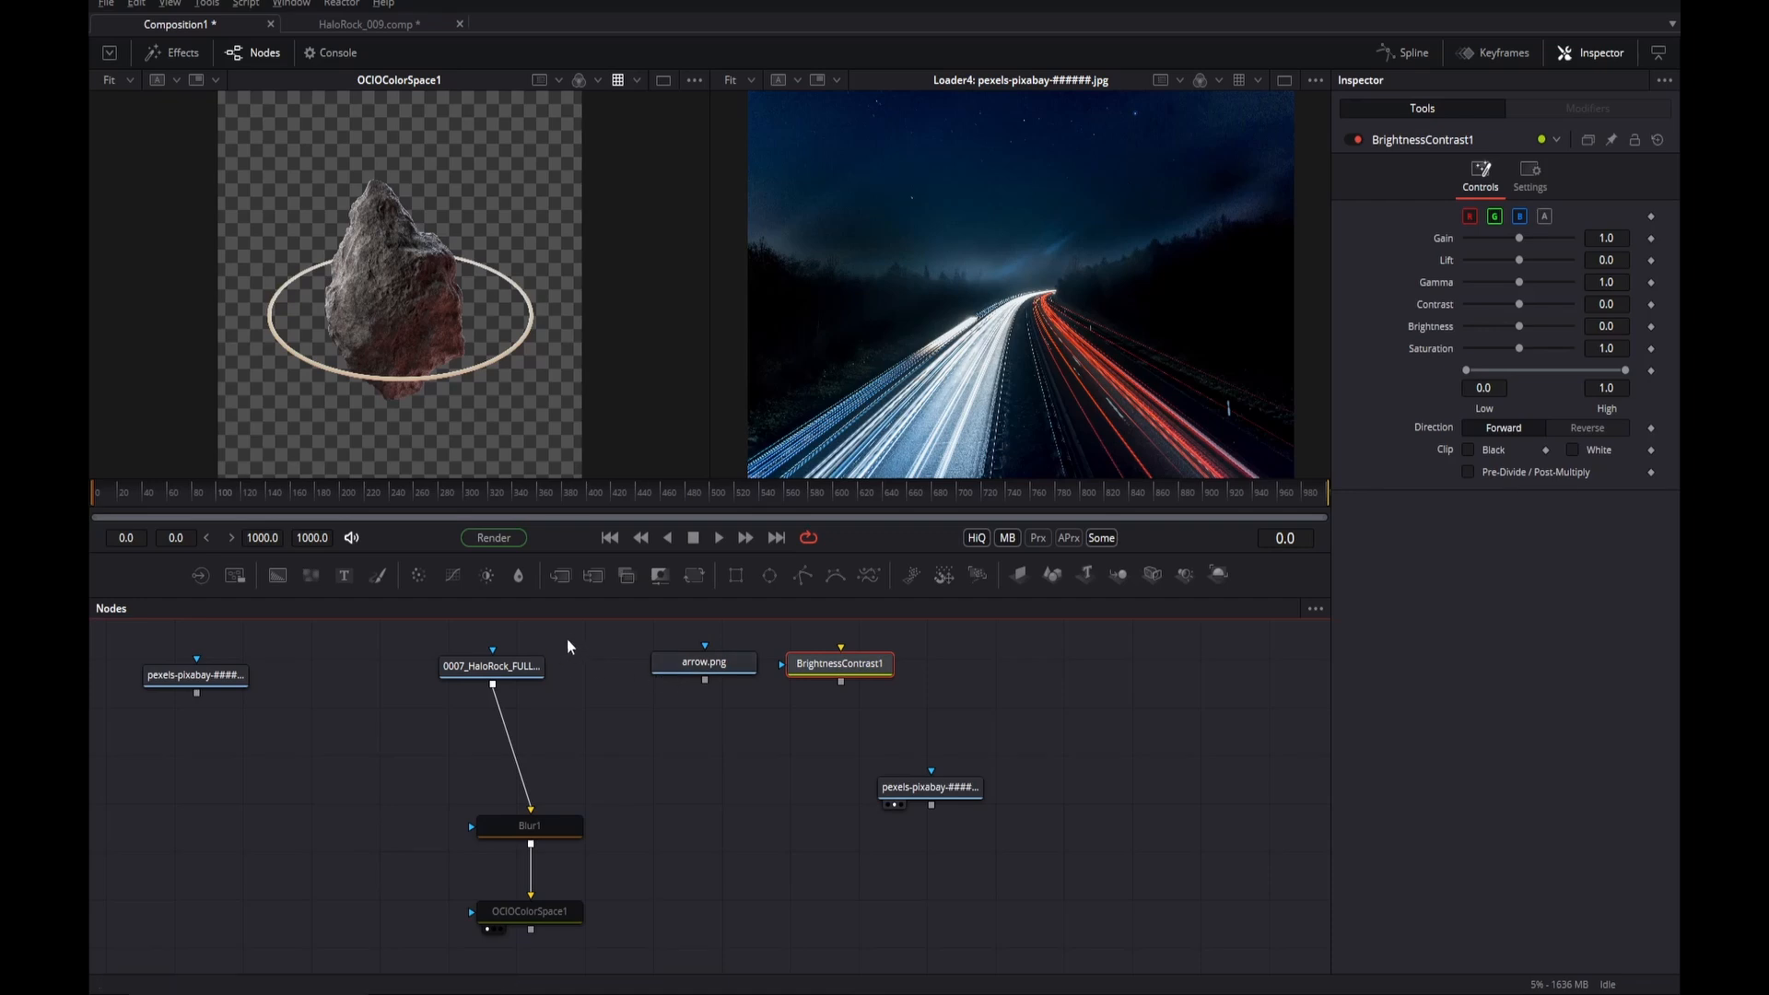
- Examine the Add Tool categories in the node area and search the tool selector for blur, without adding a tool
left_click_drag(630, 634, 930, 706)
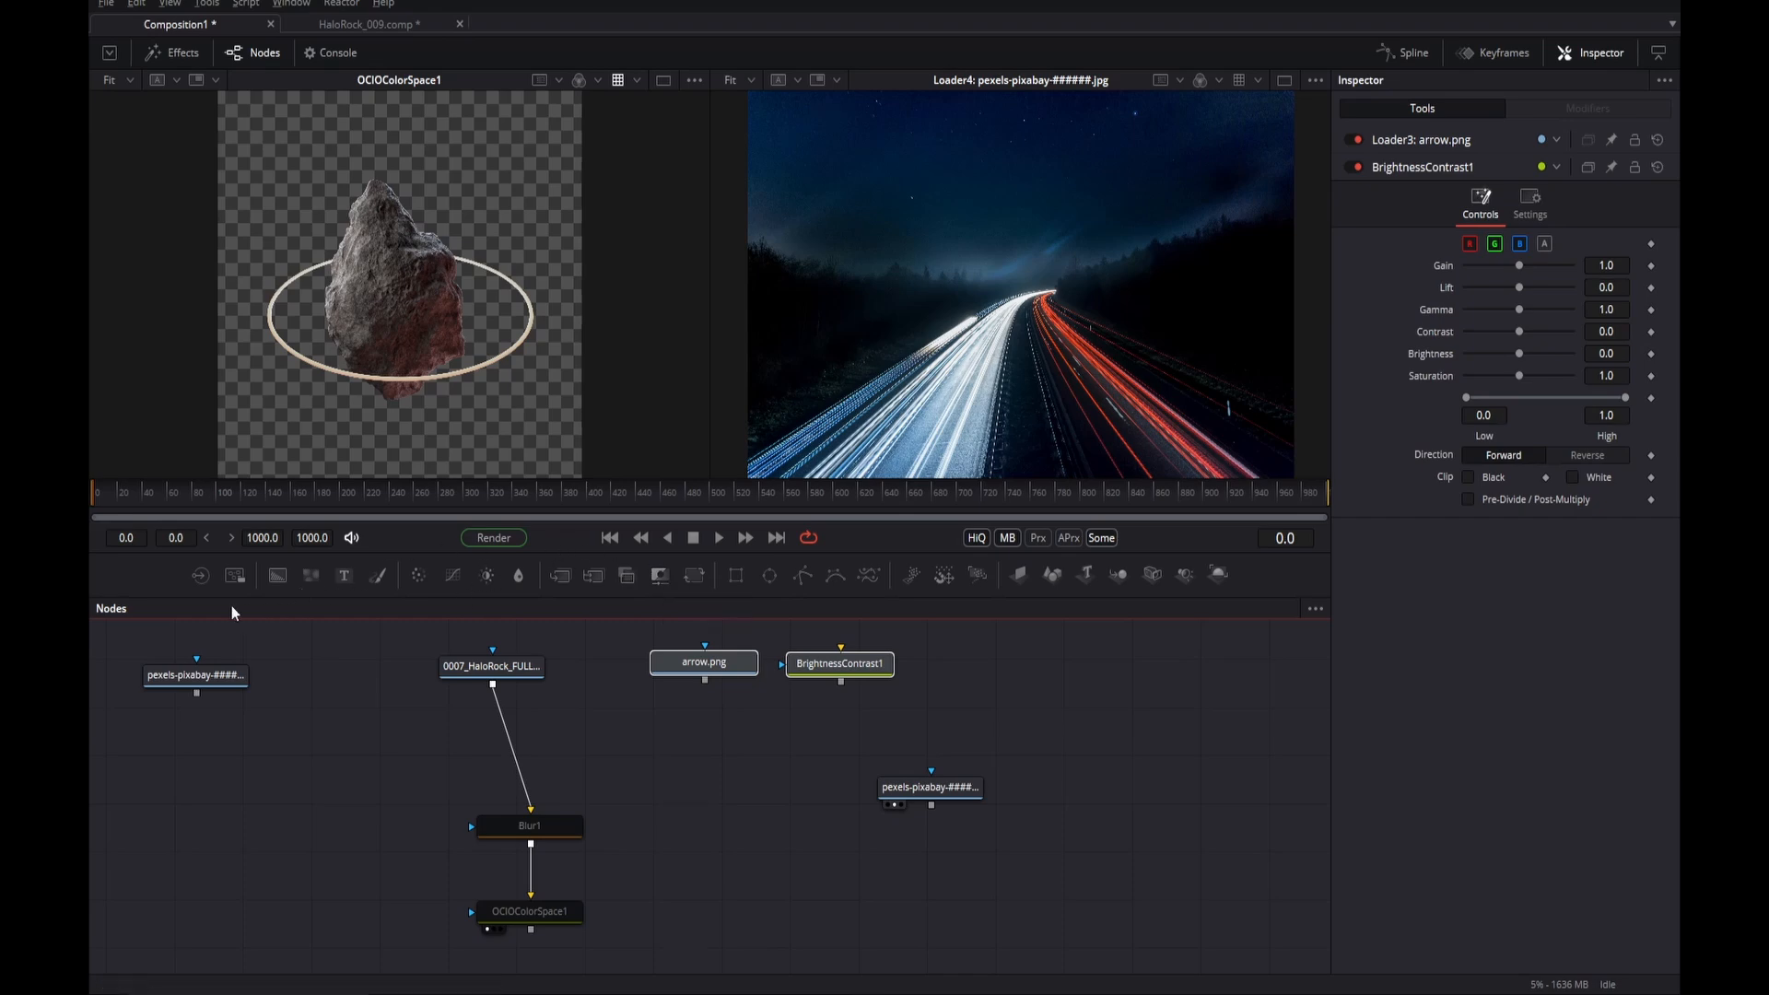
right_click(385, 732)
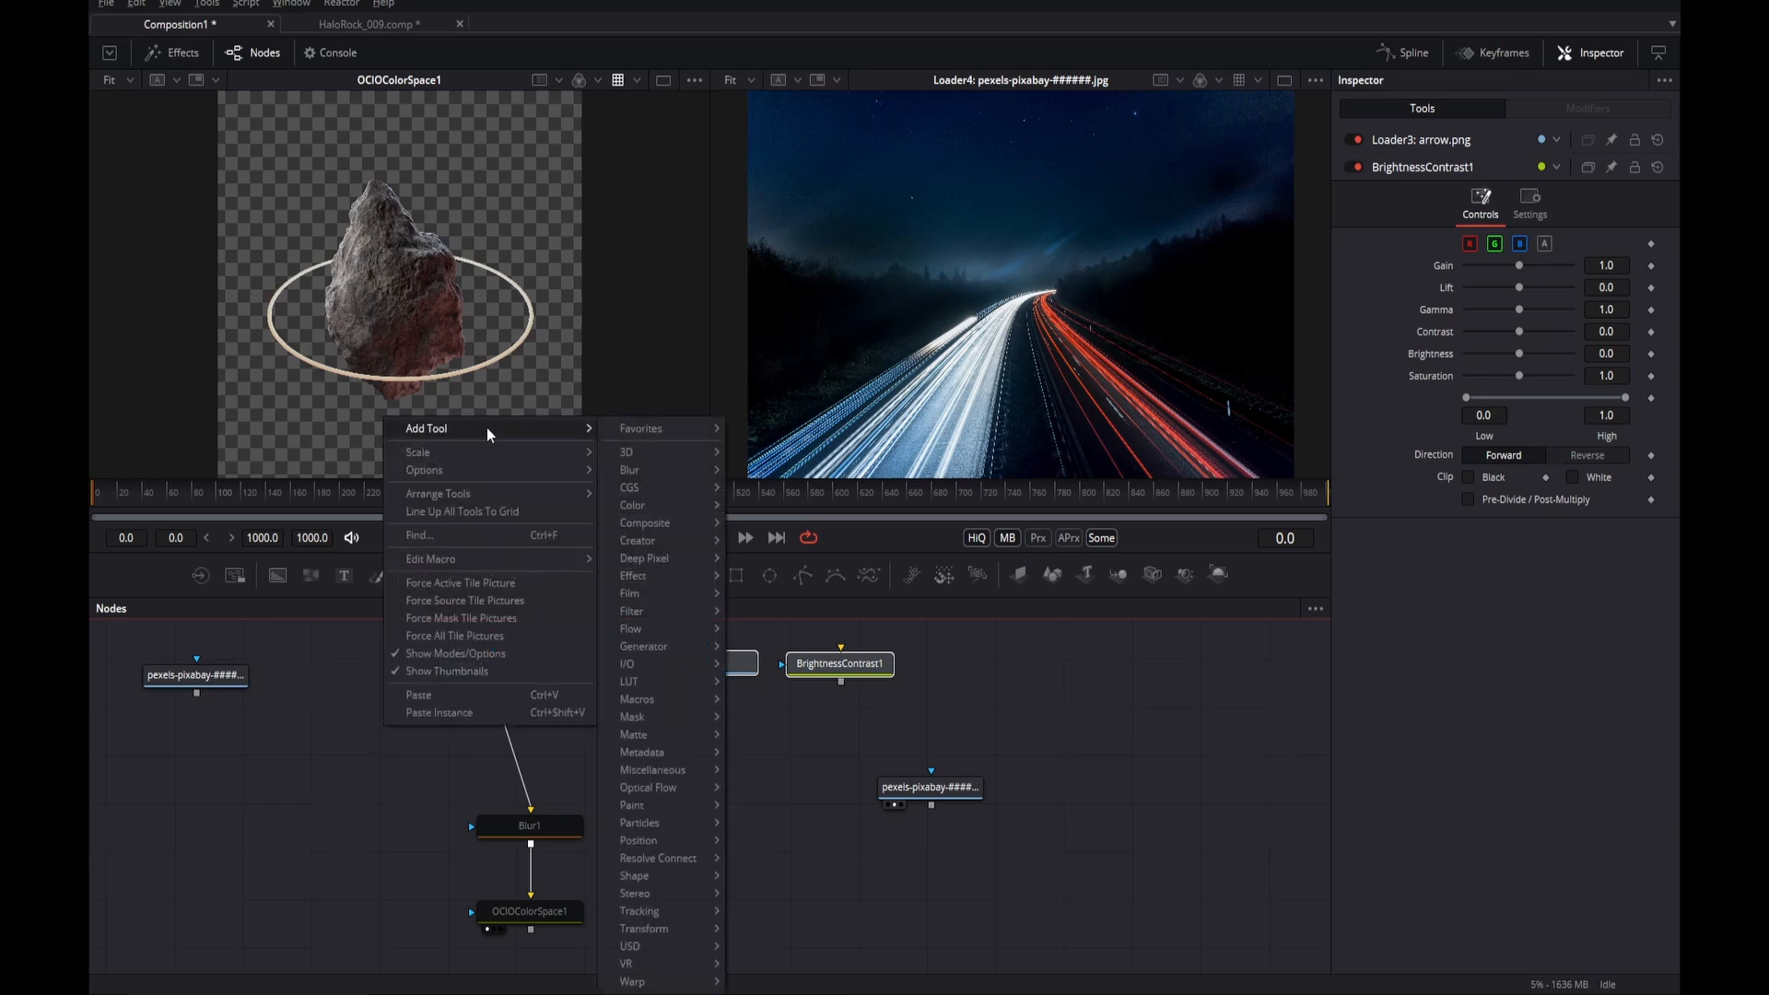
left_click(363, 947)
key("shift+space")
type("blur")
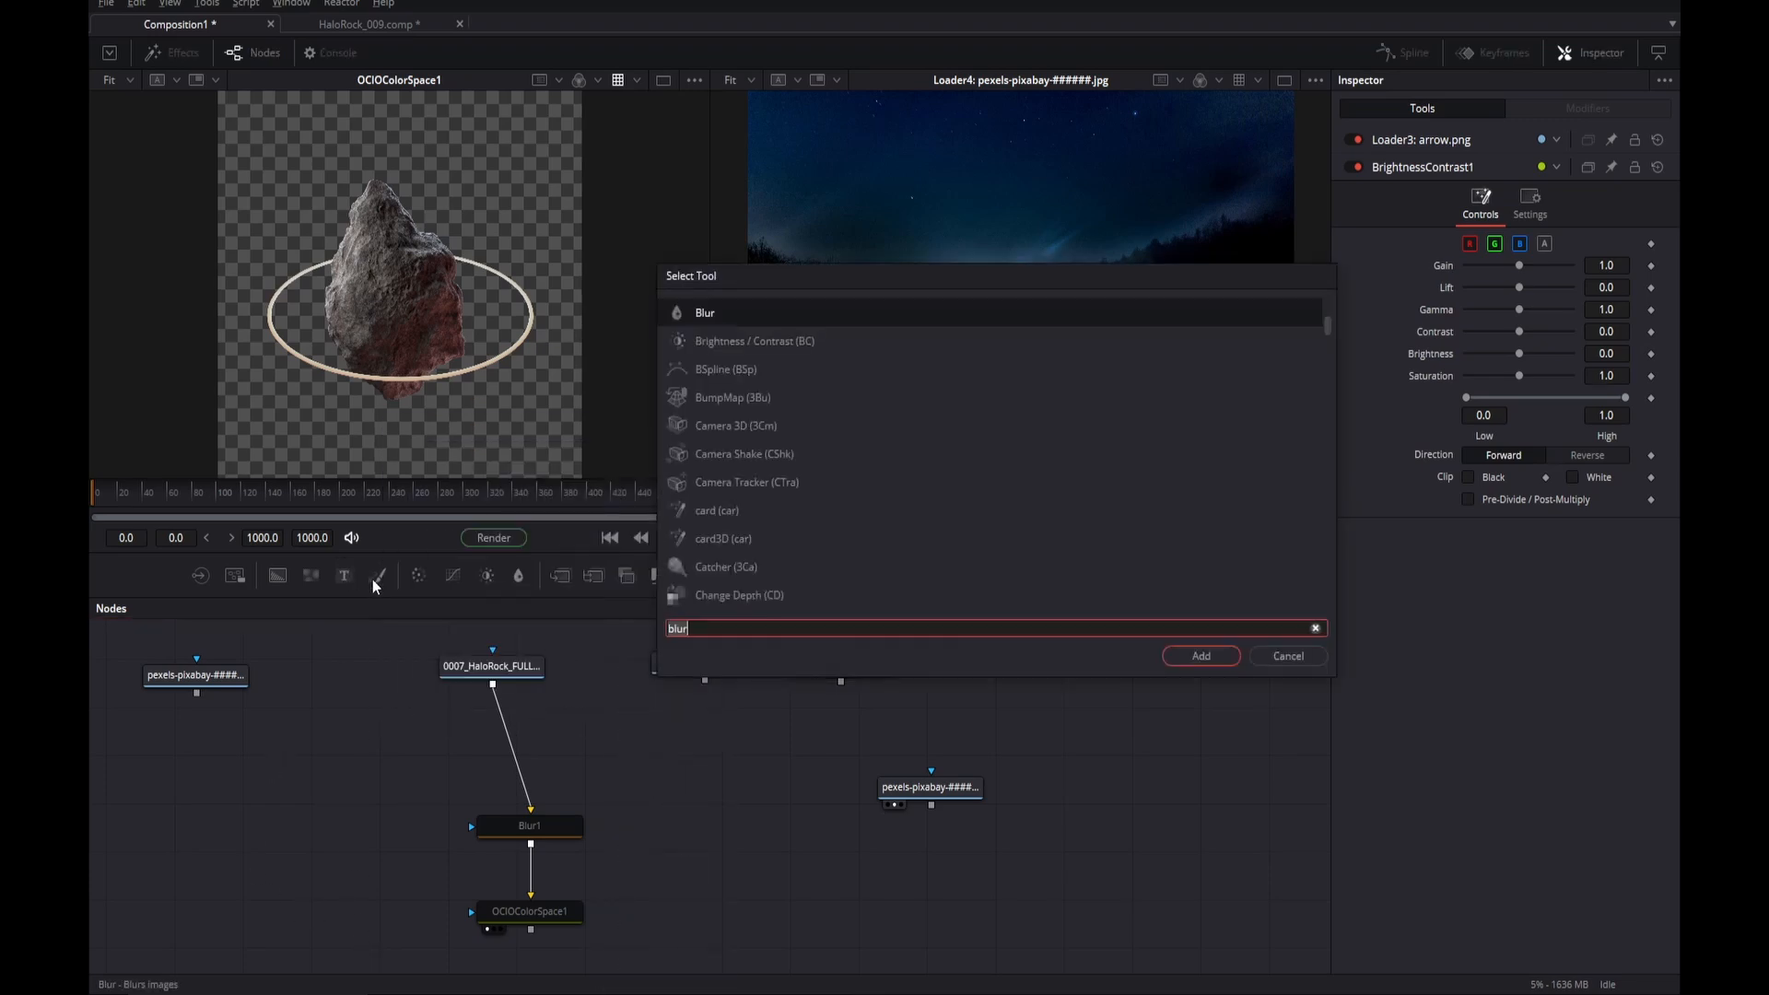
left_click(1288, 656)
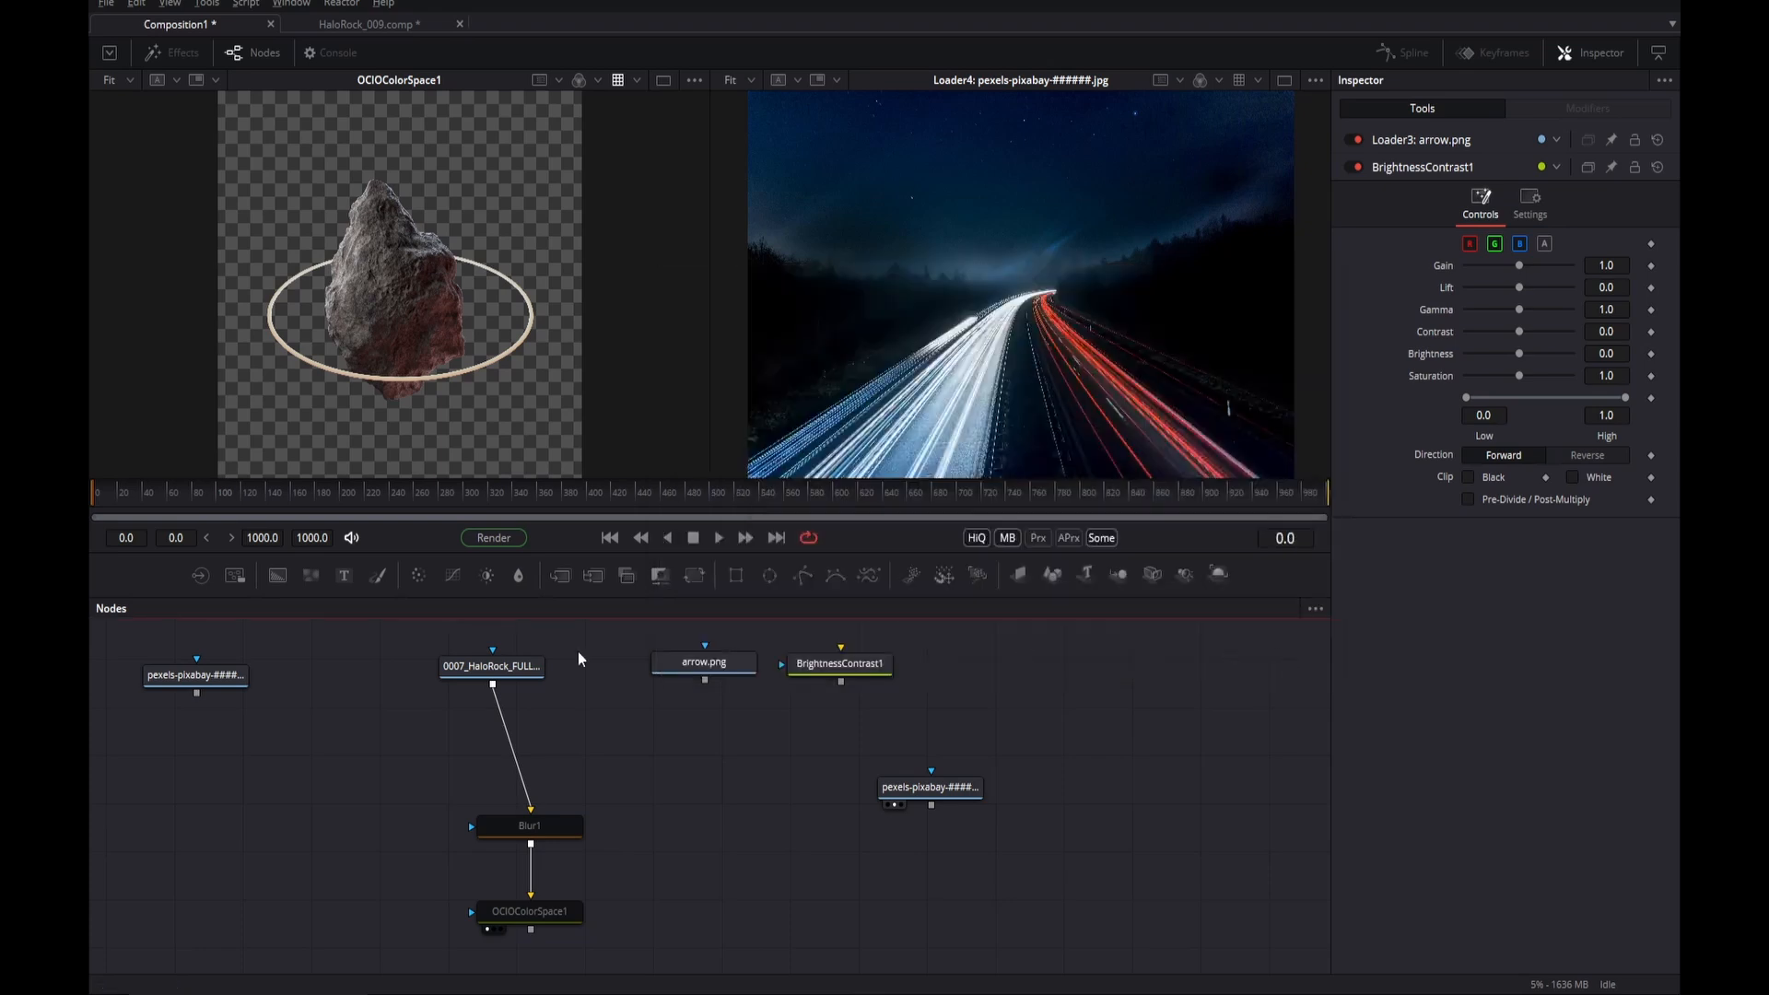